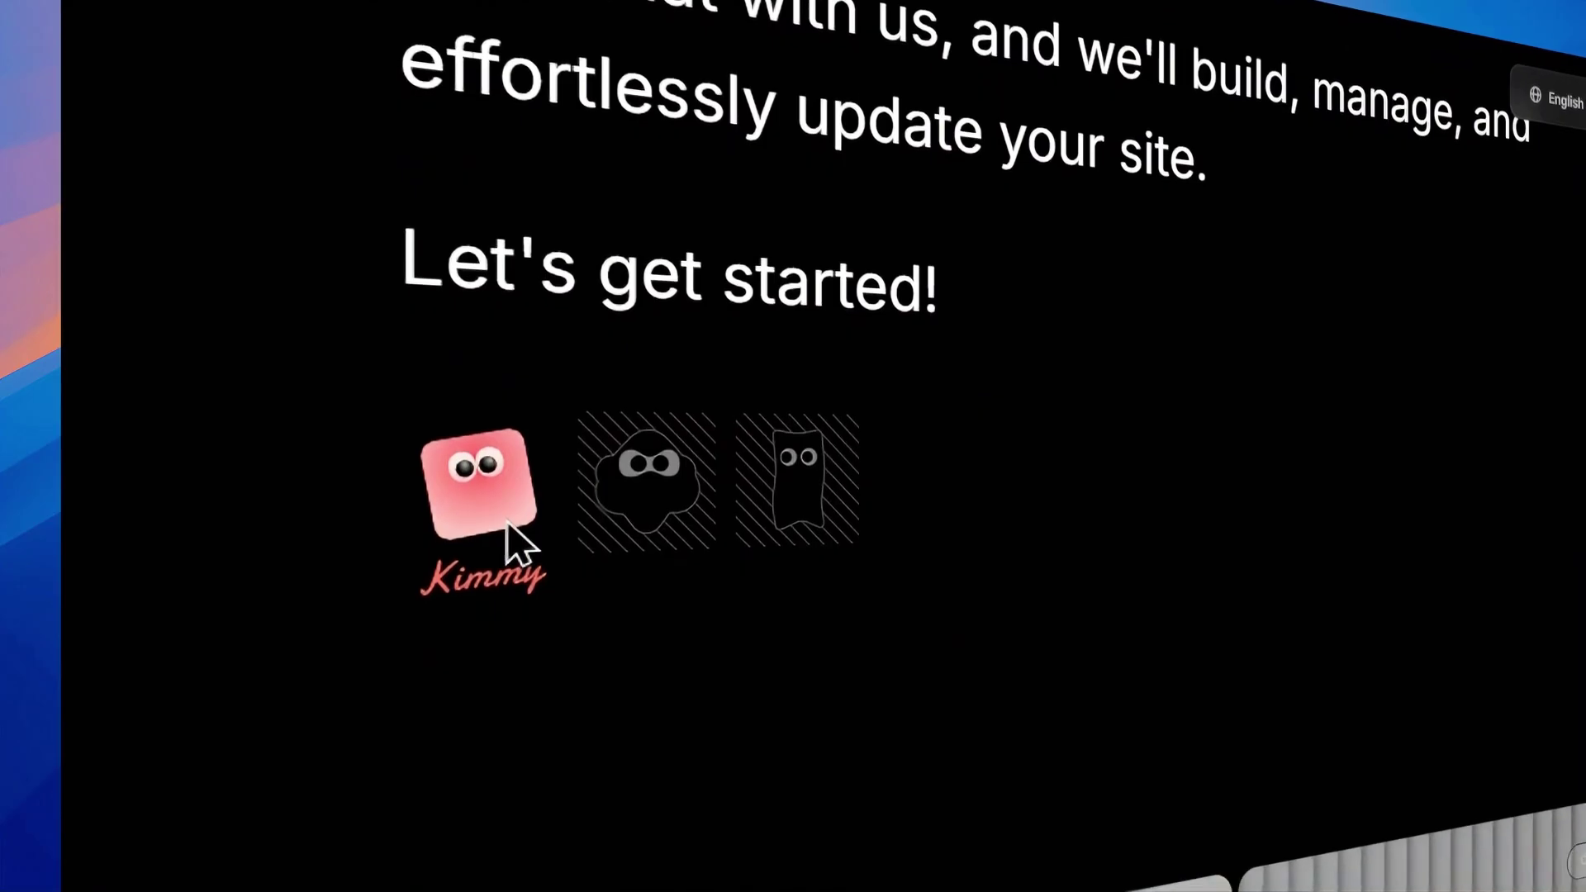
Highlight the Timmy assistant on the introduction page
{"action": "left_click", "coordinate": [652, 496]}
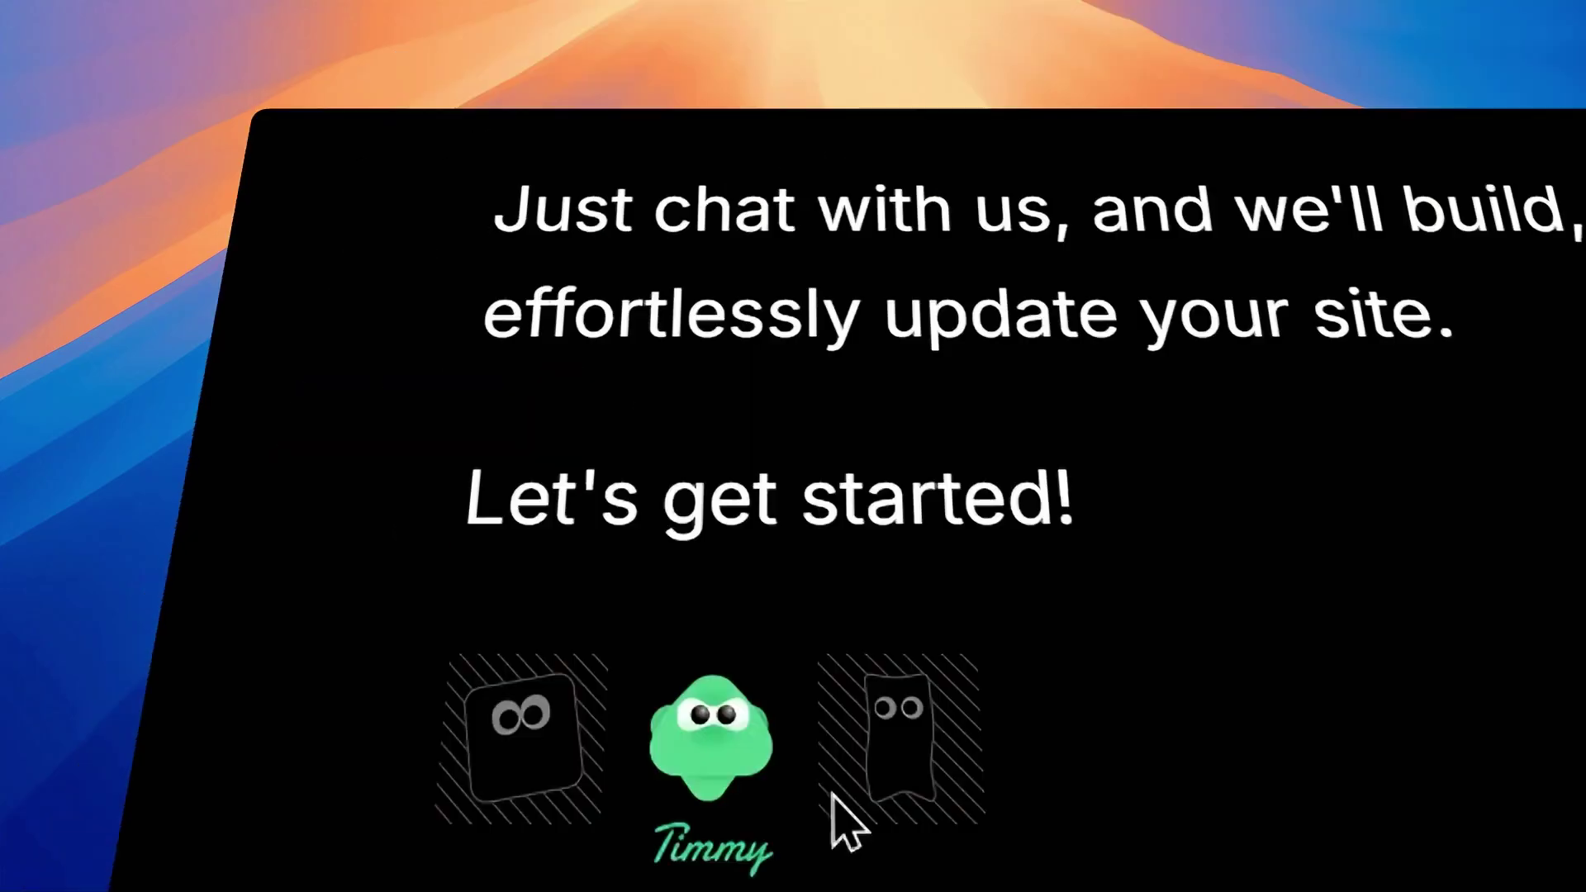
{"action": "left_click", "coordinate": [698, 446]}
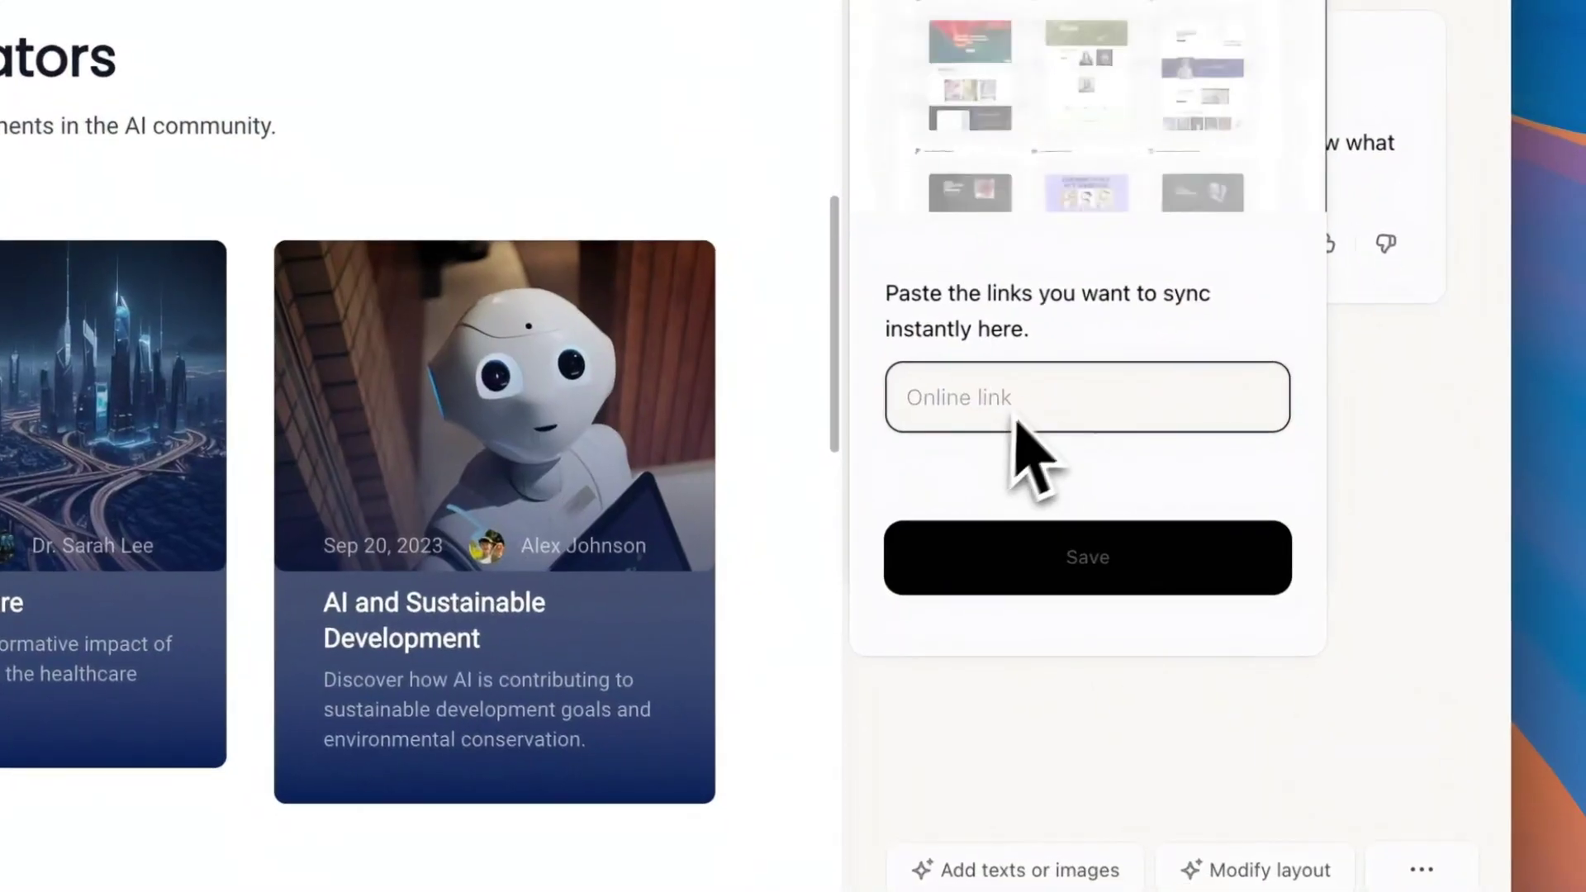
{"action": "left_click", "coordinate": [1033, 393]}
{"action": "type", "text": "https://wegichub.wegic.app/home"}
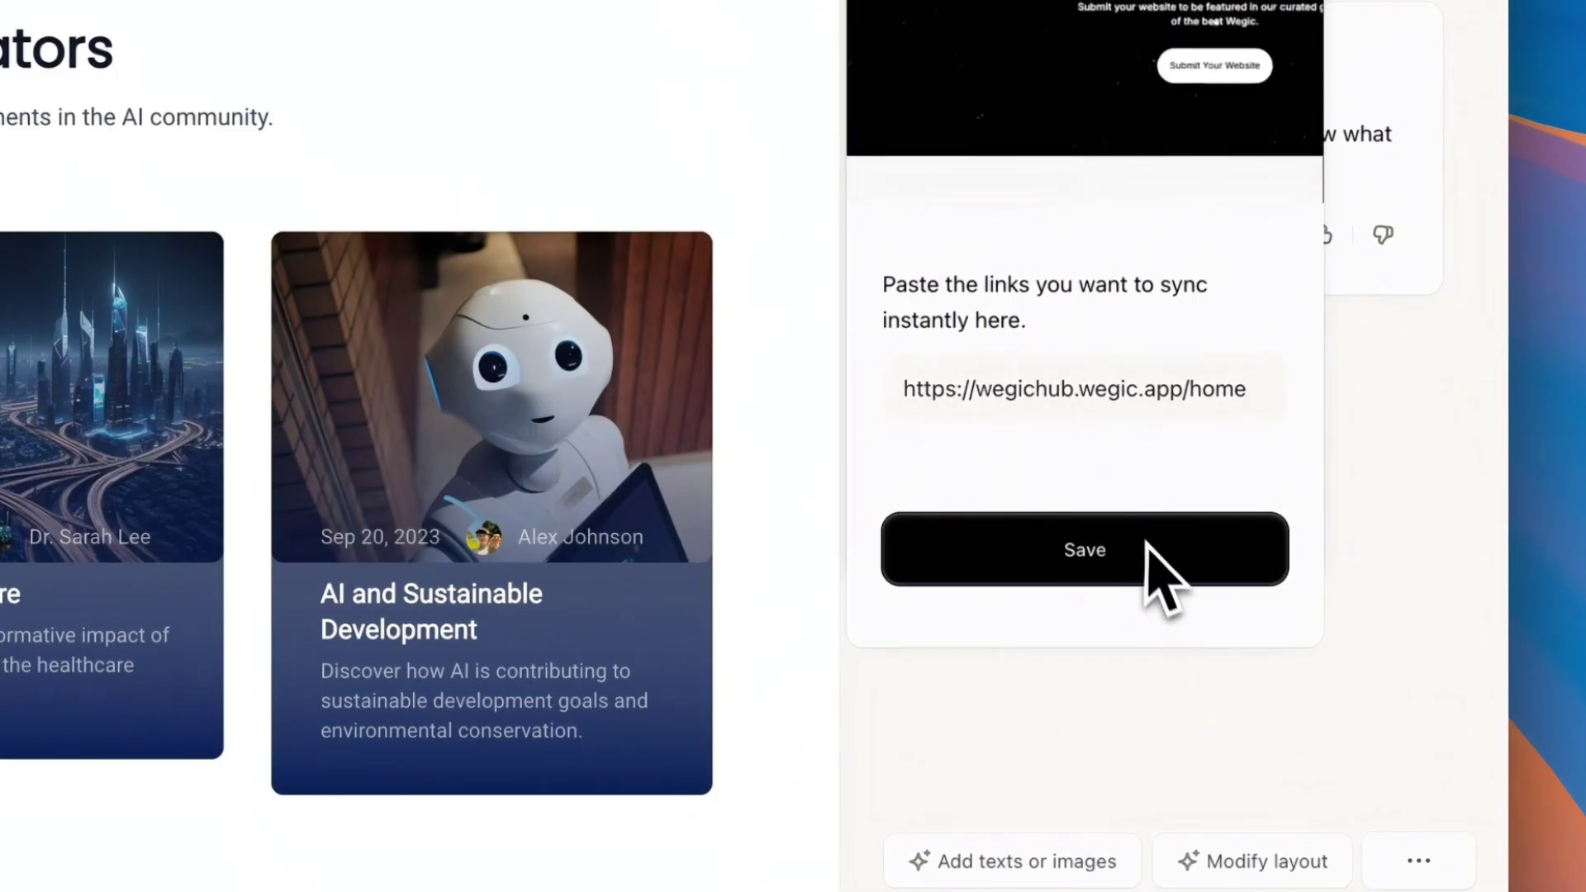
{"action": "left_click", "coordinate": [1145, 545]}
{"action": "left_click", "coordinate": [1183, 345]}
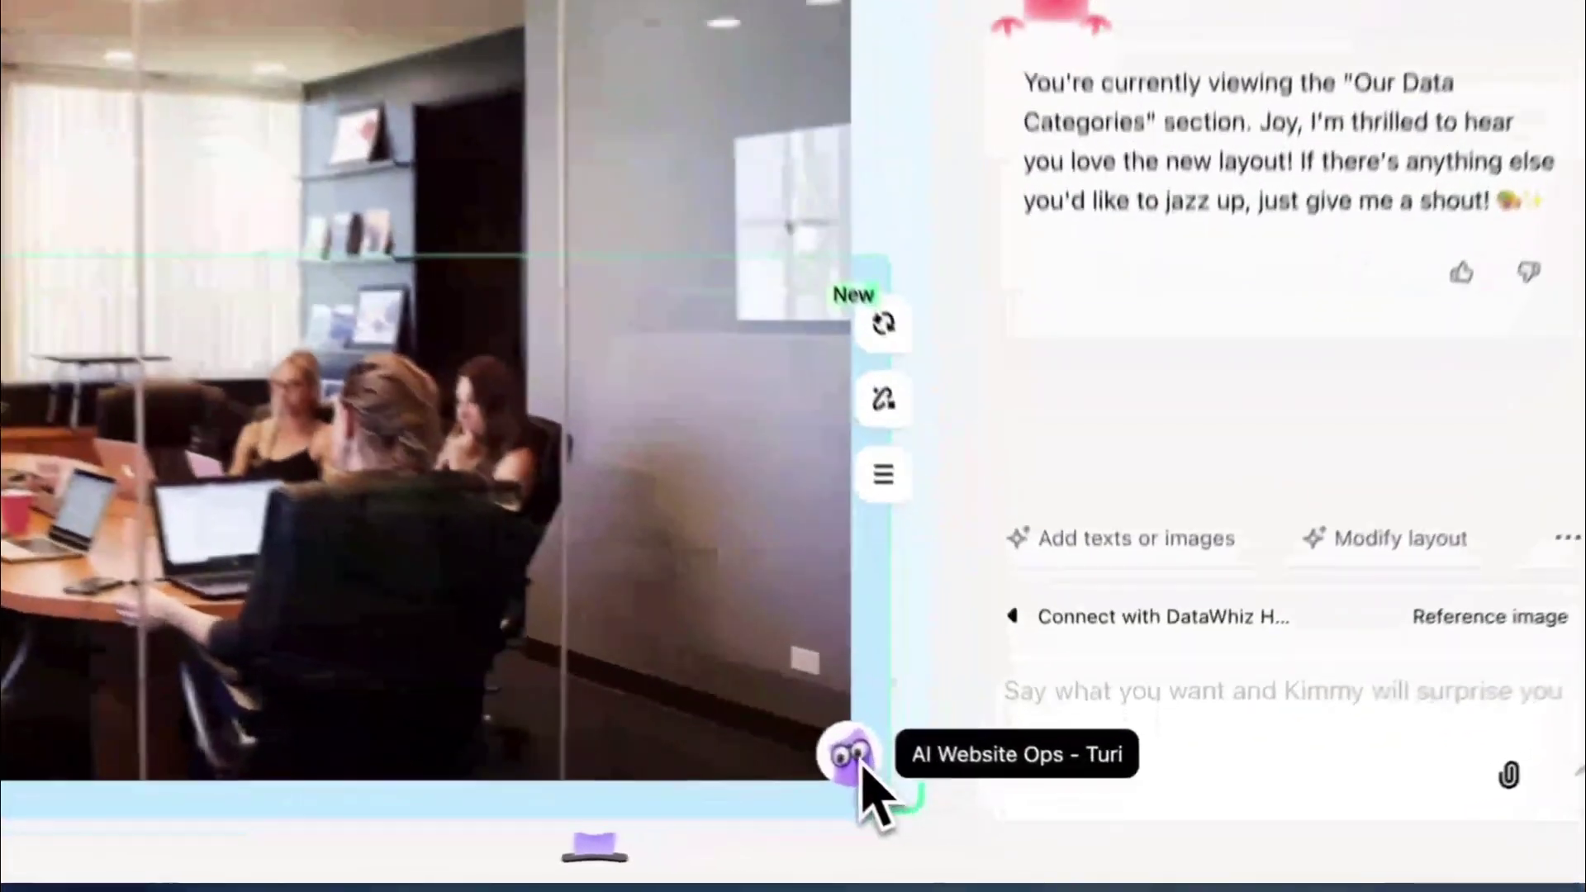
Set up the AI Website Ops assistant Turi with the task "your personal assistant" and confirm the task
{"action": "left_click", "coordinate": [956, 801]}
{"action": "left_click", "coordinate": [992, 803]}
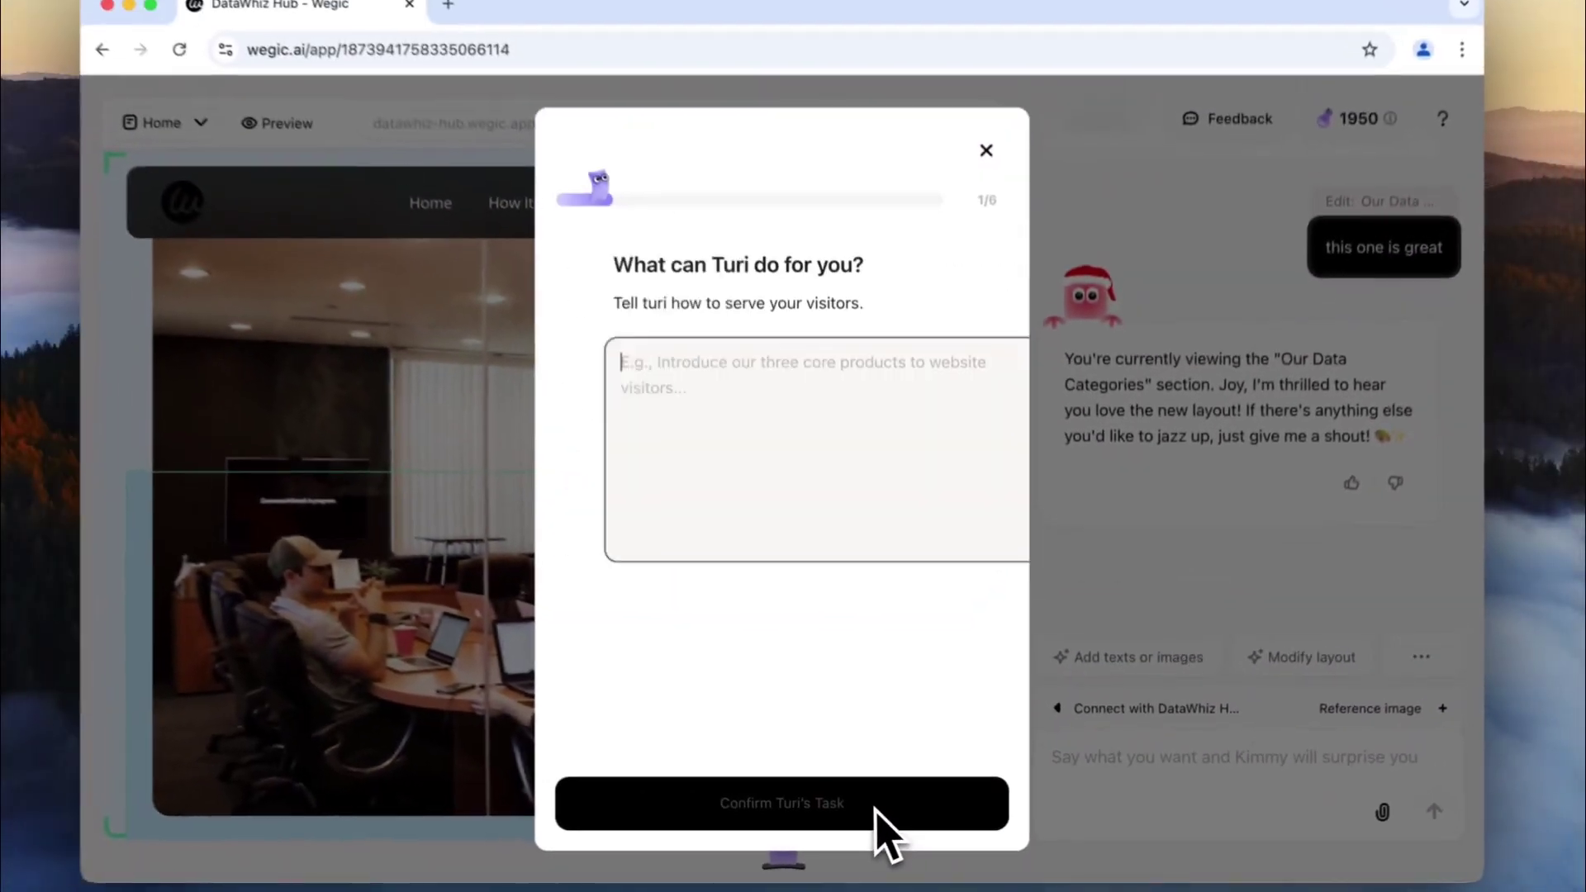
{"action": "left_click", "coordinate": [752, 517]}
{"action": "type", "text": "your personal assistant"}
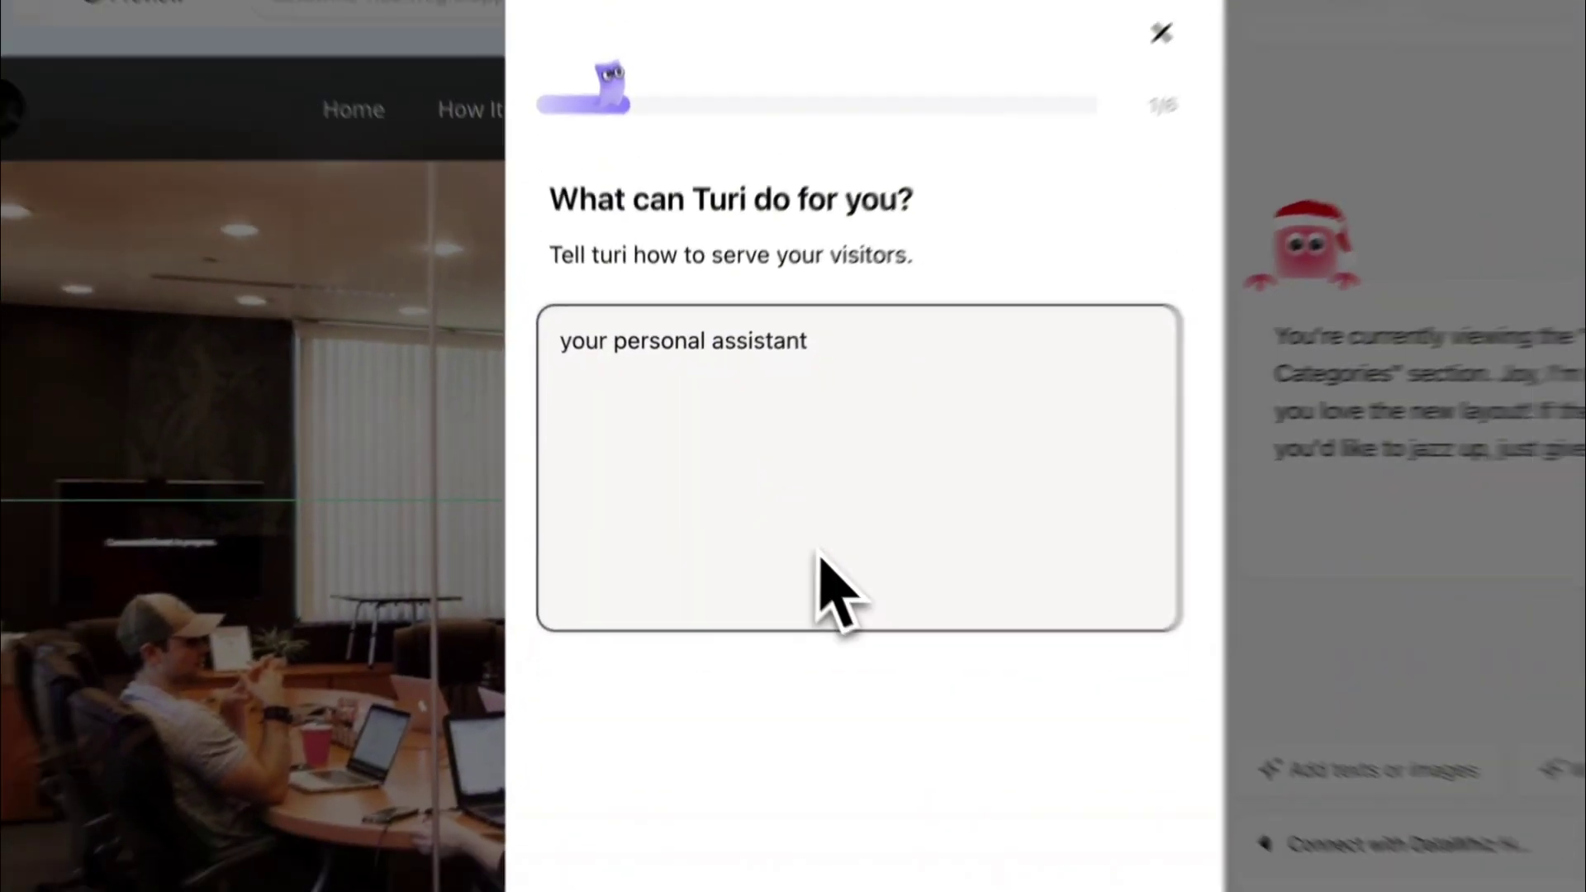
{"action": "left_click", "coordinate": [810, 826]}
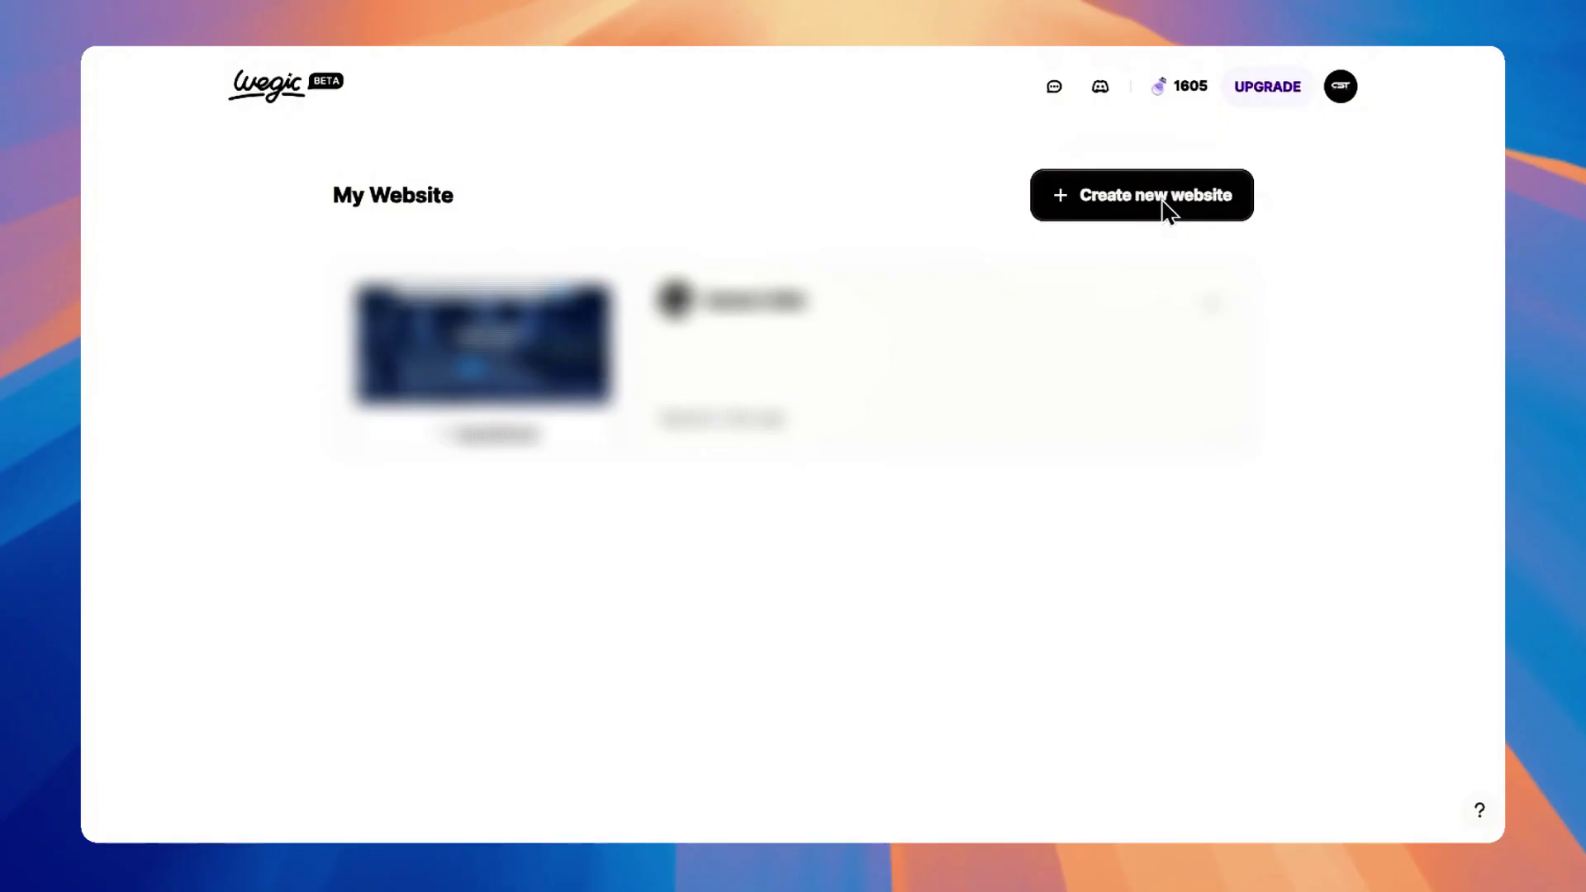
Start a new website and tell Kimmy to build "A video editing portfolio website"
{"action": "left_click", "coordinate": [1143, 198]}
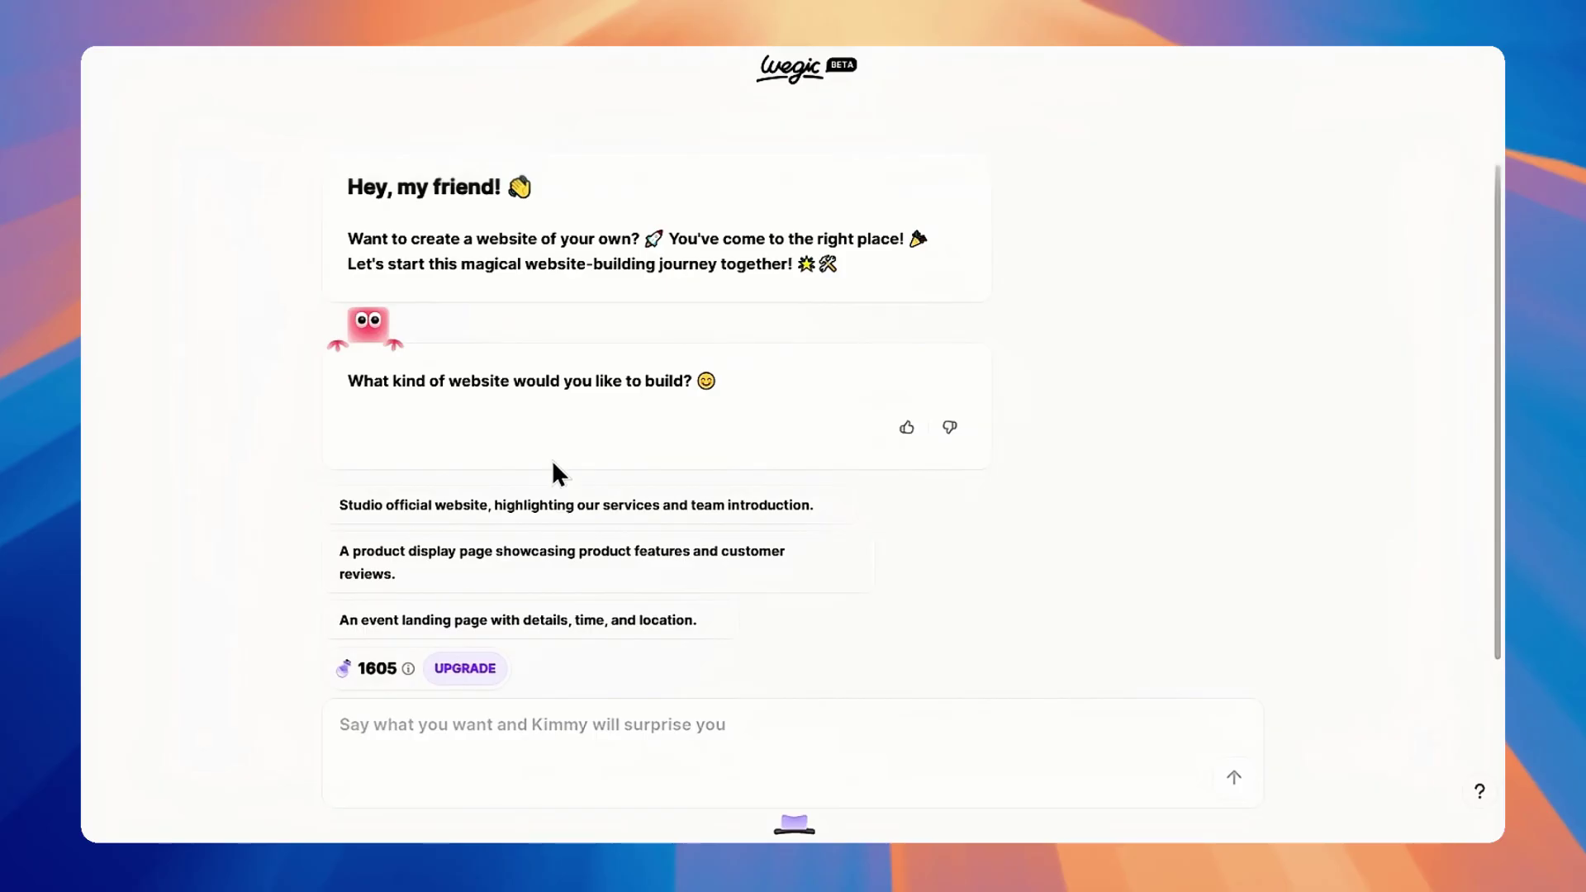
{"action": "left_click", "coordinate": [413, 730]}
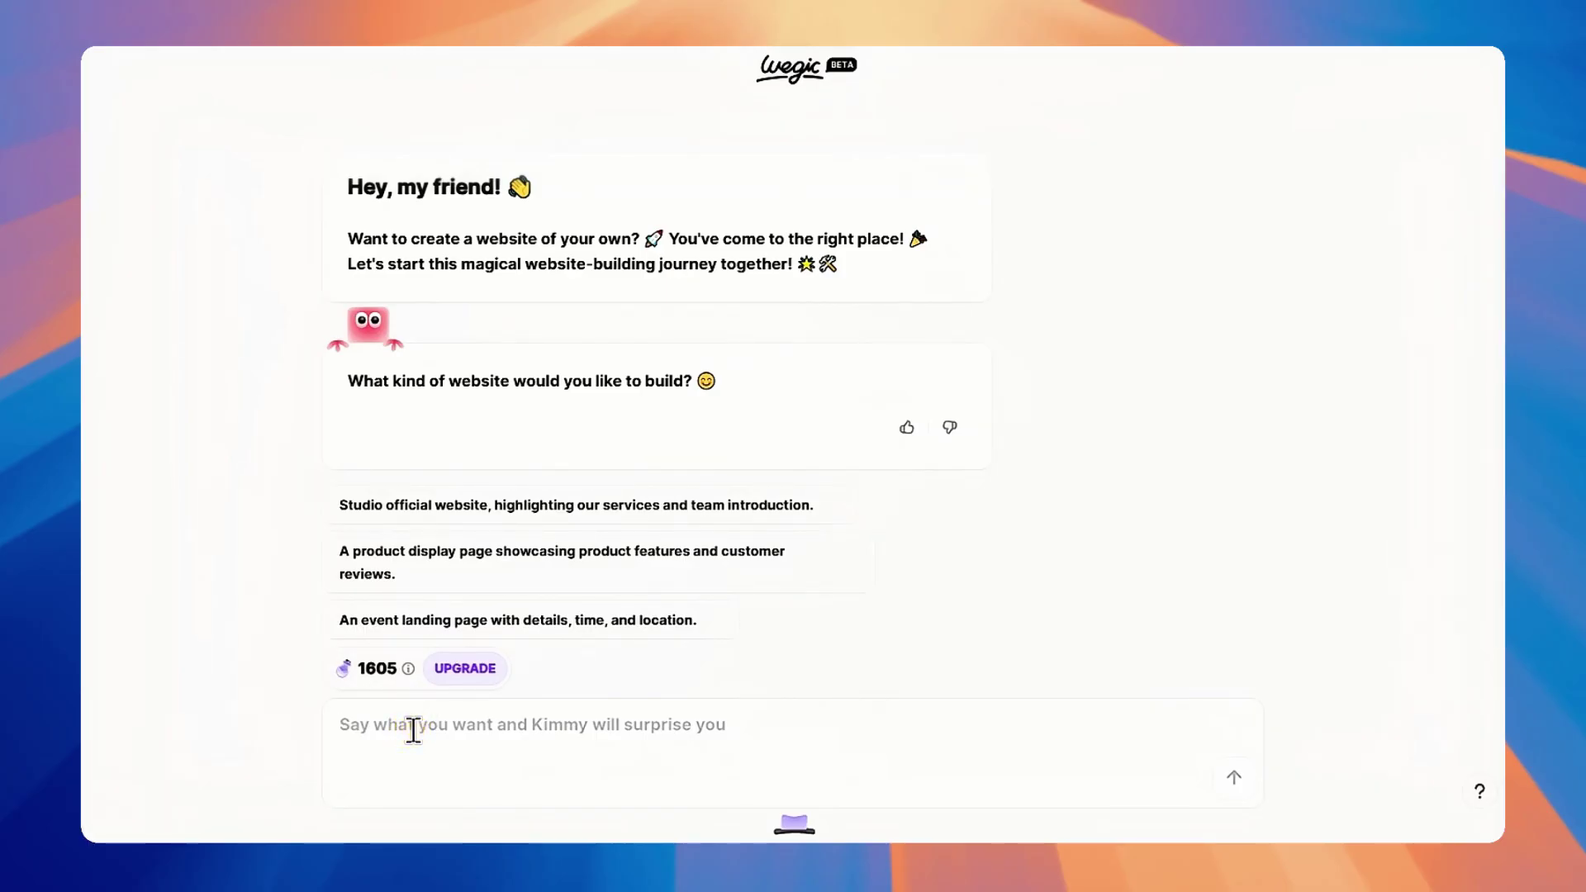
{"action": "type", "text": "A video editing o"}
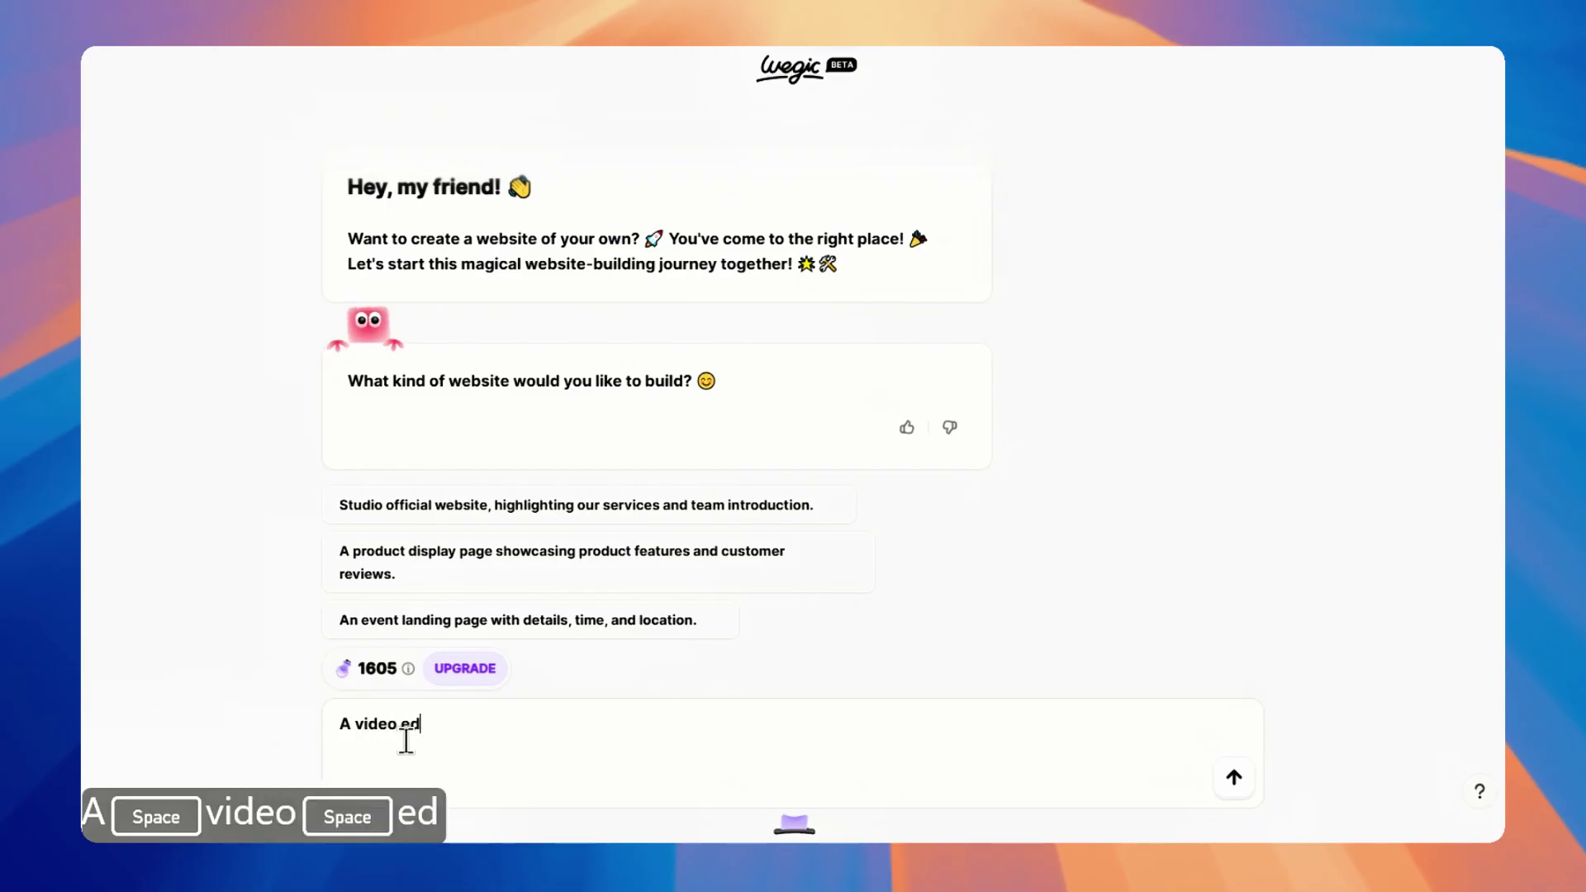
{"action": "key", "text": "BackSpace"}
{"action": "type", "text": "portfolio"}
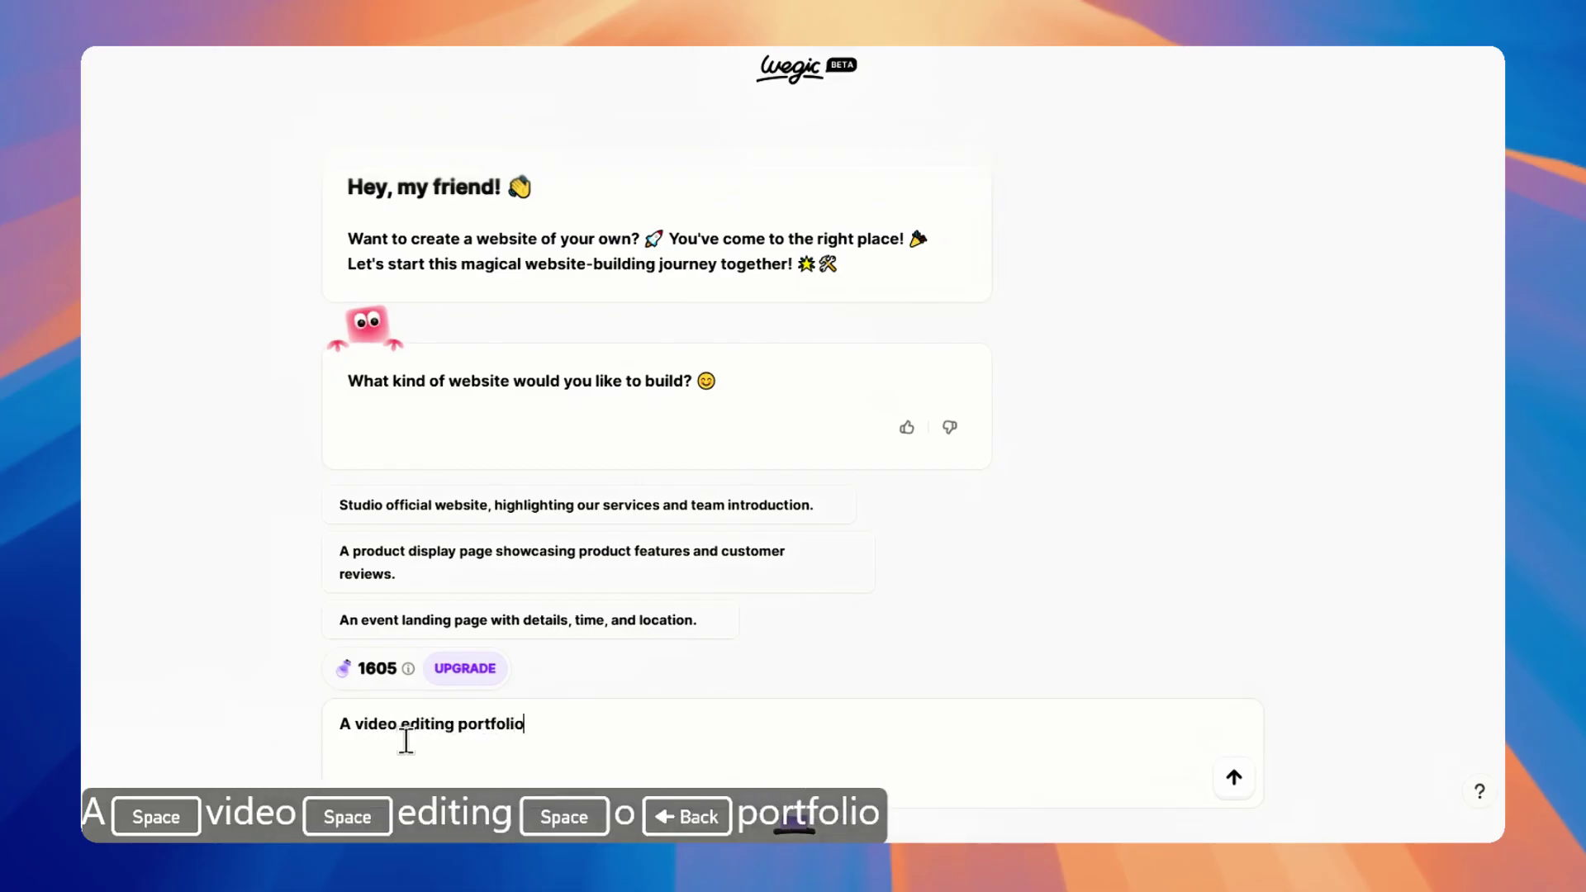
{"action": "type", "text": " website"}
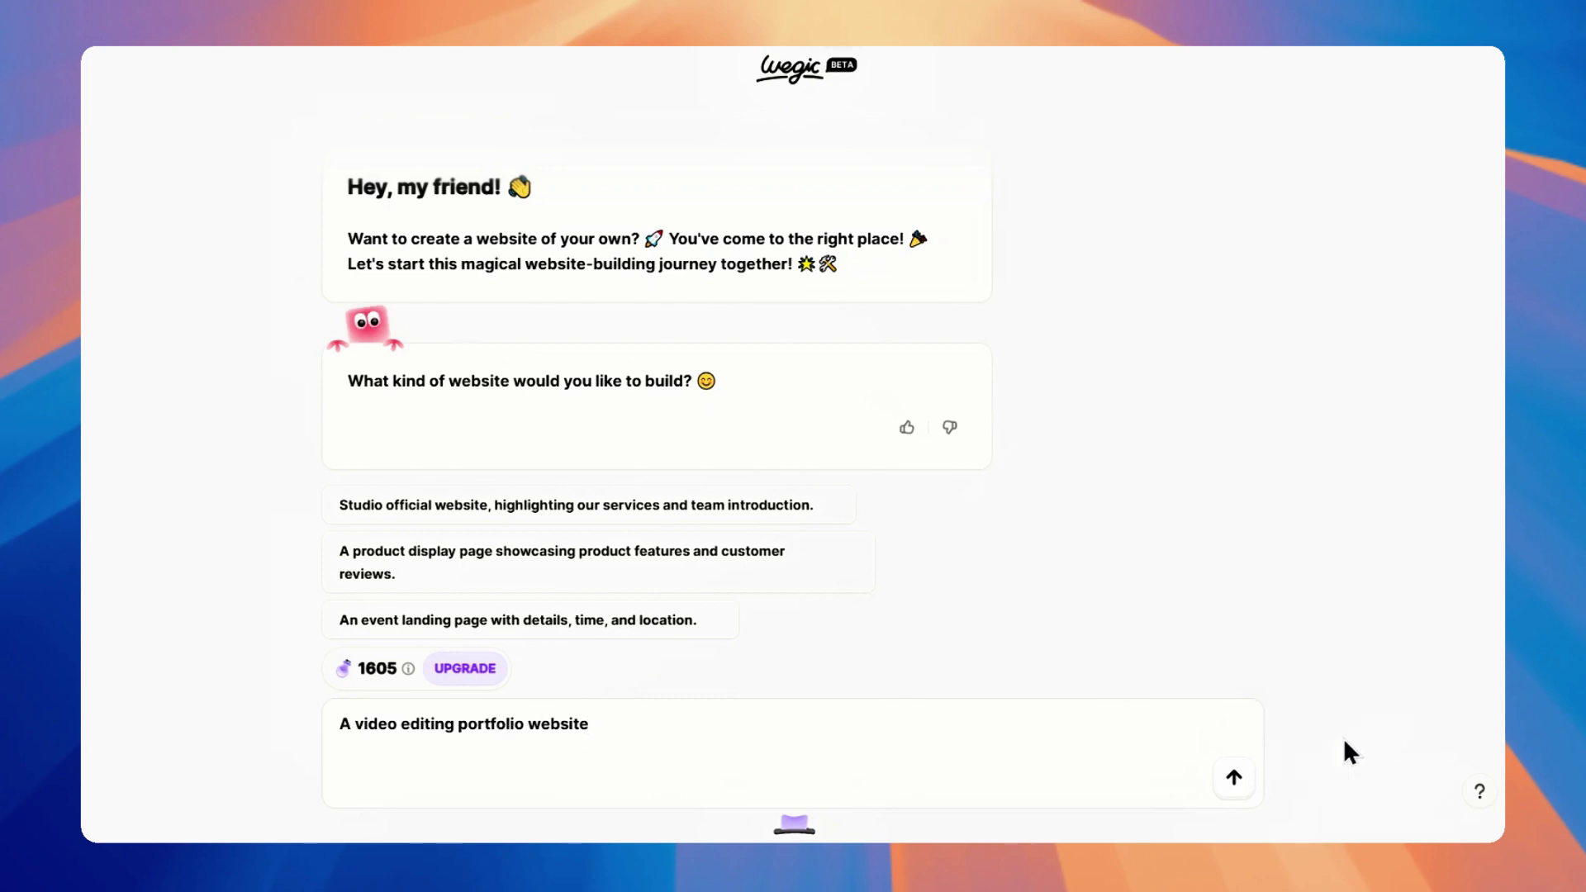
{"action": "left_click", "coordinate": [1223, 777]}
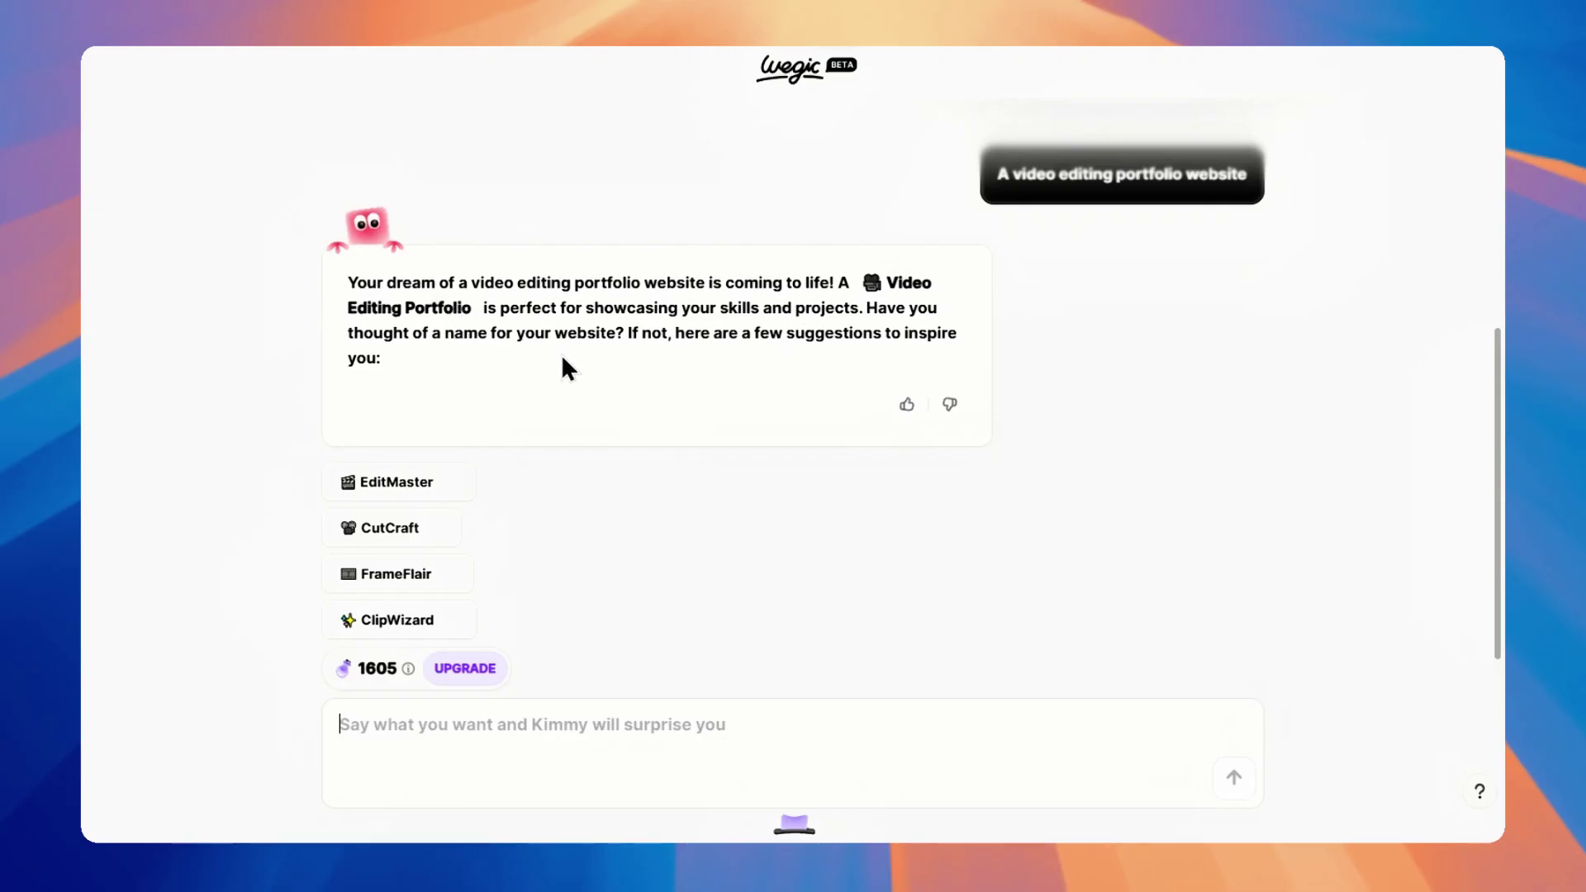
Name the website Creative Suite Tutorials and choose English as its language
{"action": "left_click", "coordinate": [489, 739]}
{"action": "type", "text": "C"}
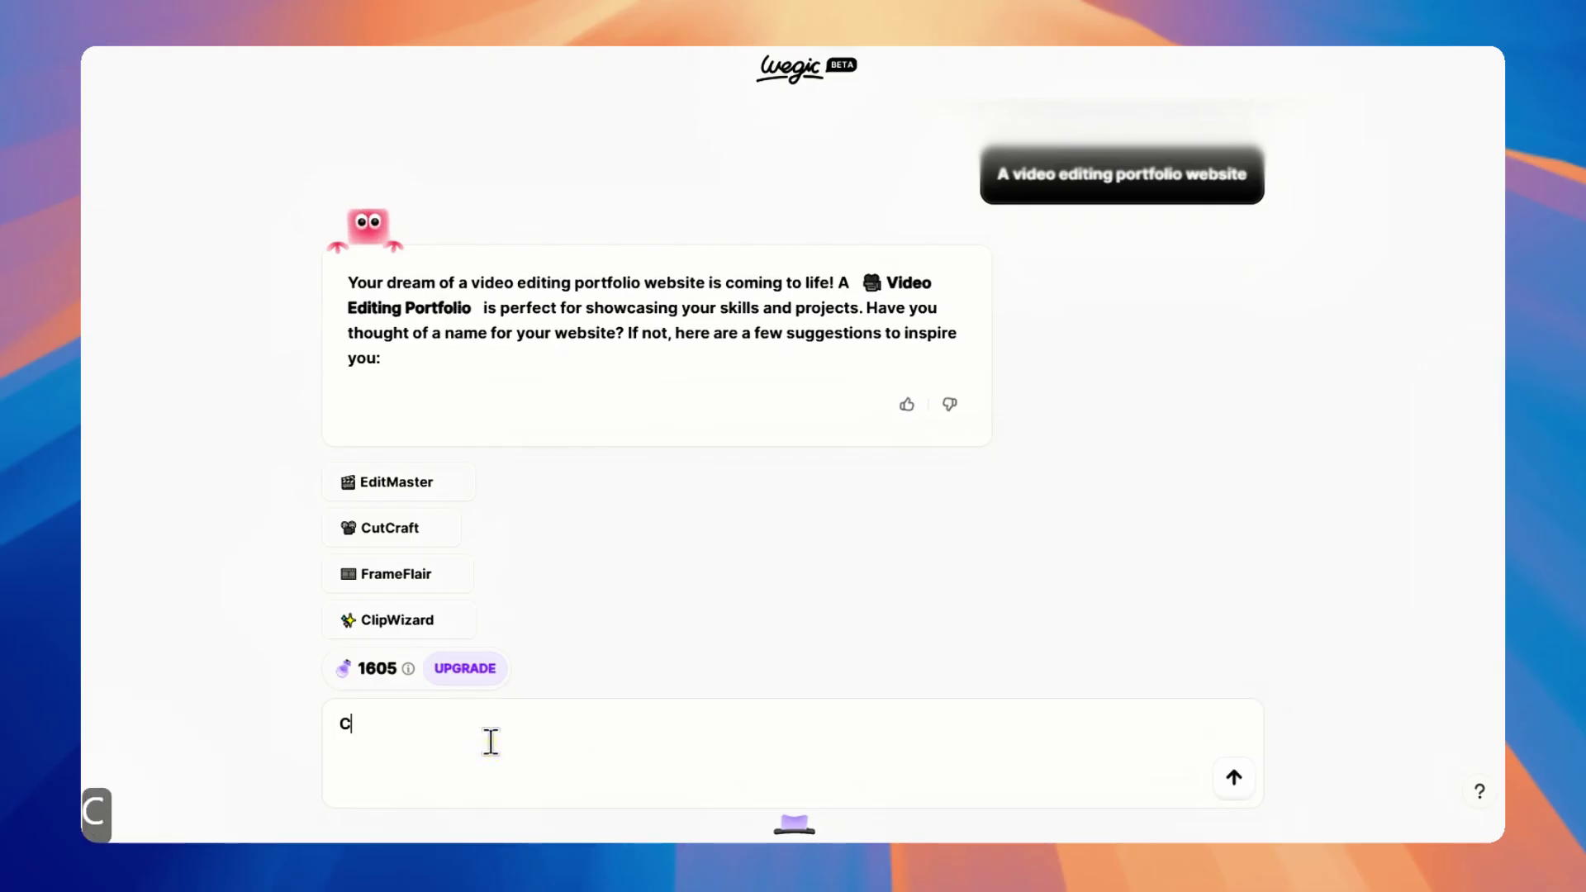
{"action": "type", "text": "reative Suite Tutor"}
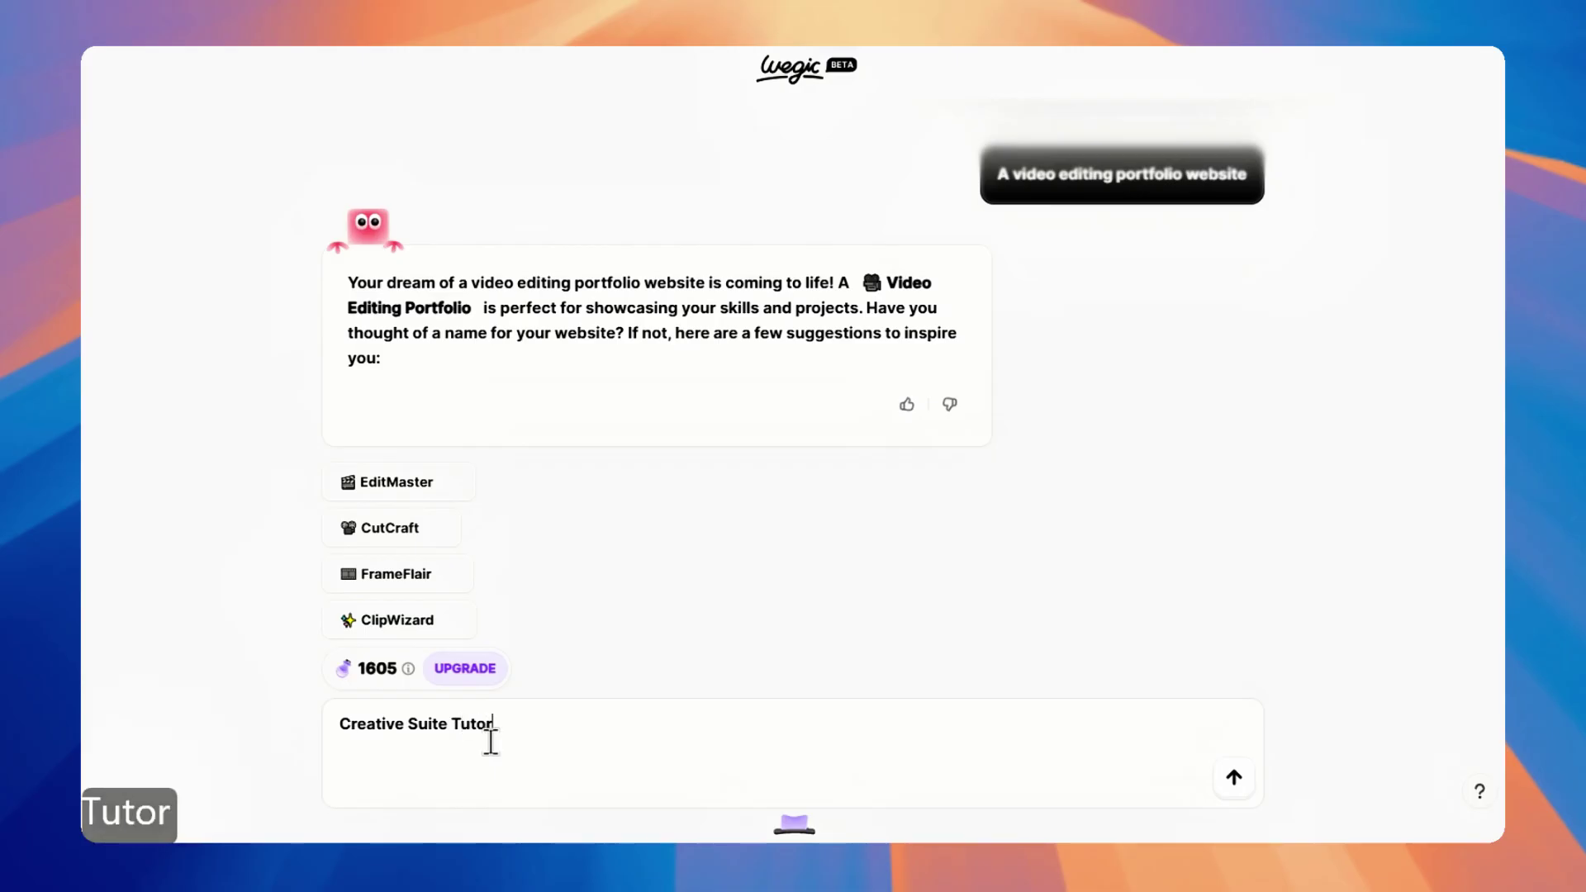
{"action": "type", "text": "ials"}
{"action": "key", "text": "Return"}
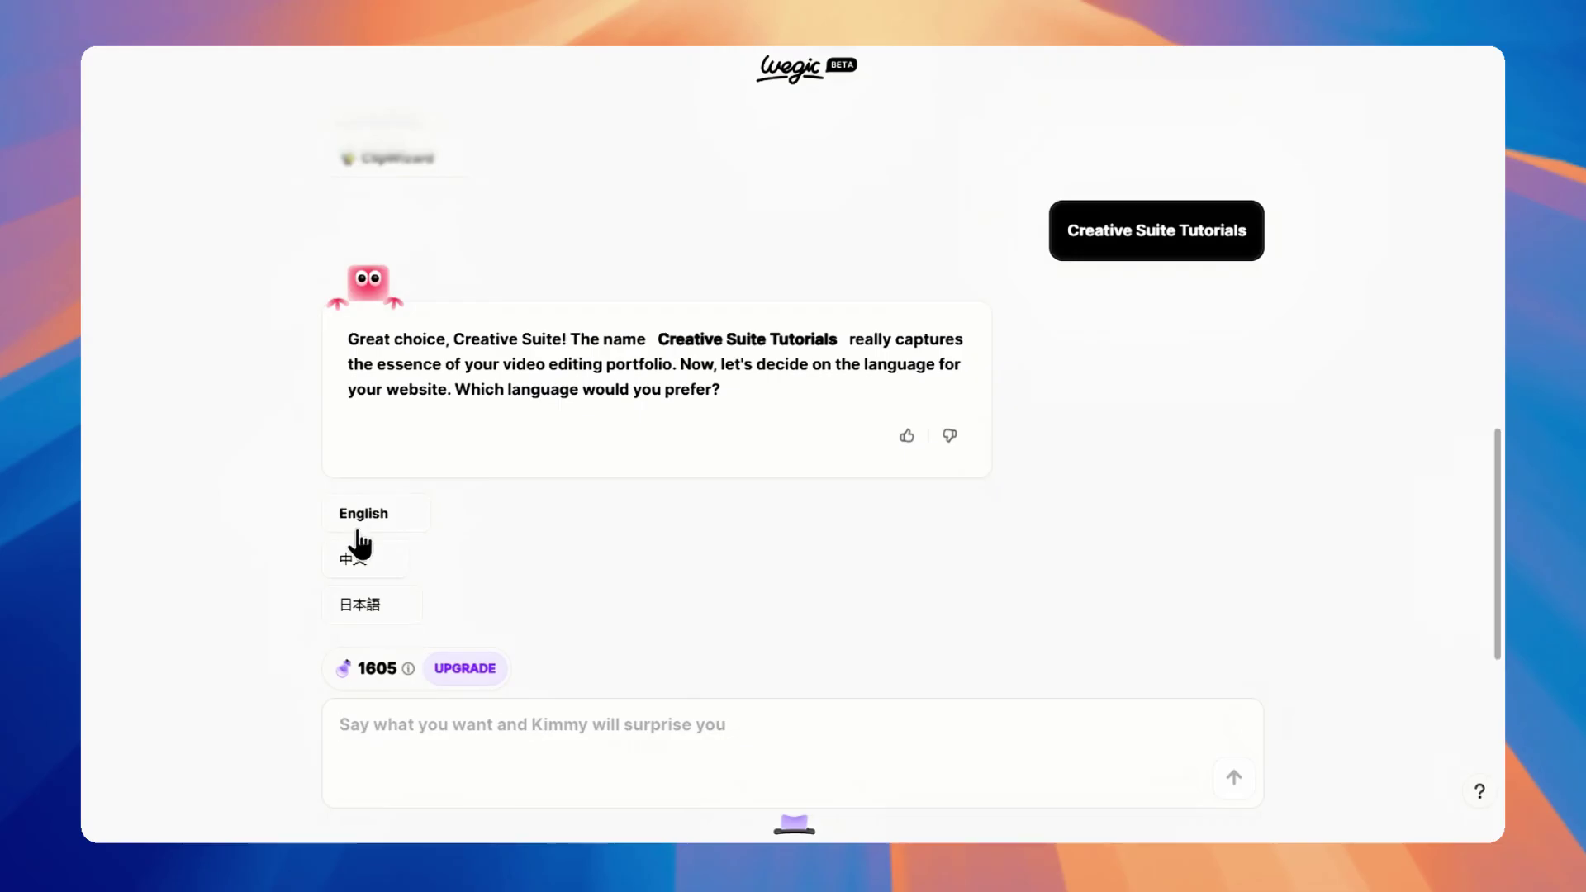
{"action": "left_click", "coordinate": [355, 521]}
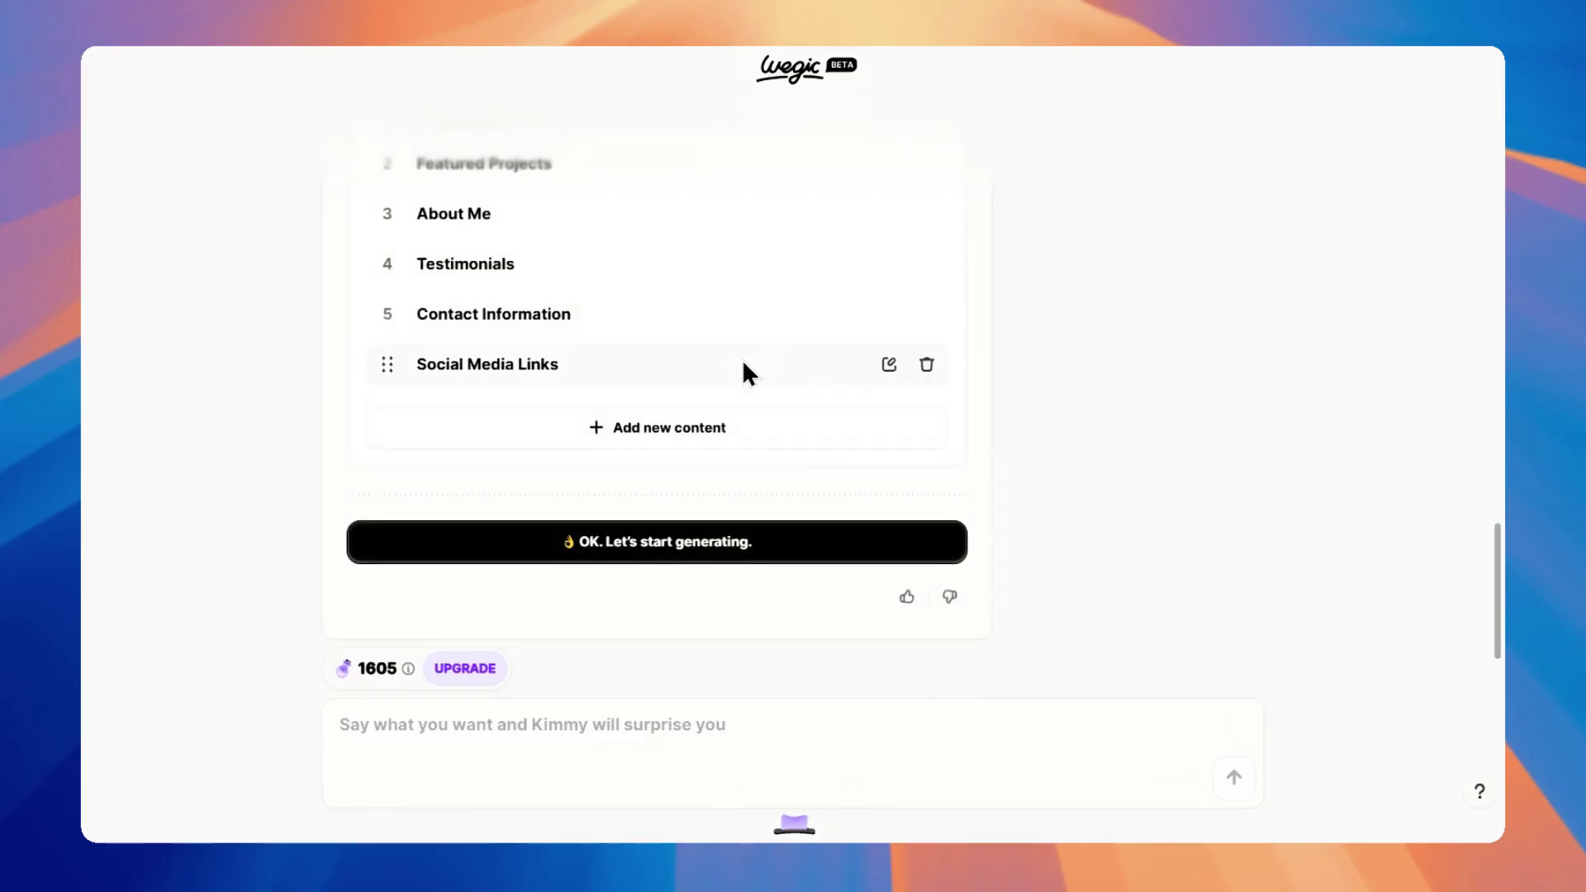
Review the proposed outline for the Home, Portfolio and Tutorials pages and start generating the website
{"action": "scroll", "coordinate": [743, 369], "scroll_direction": "up", "scroll_amount": 3}
{"action": "scroll", "coordinate": [743, 370], "scroll_direction": "up", "scroll_amount": 2}
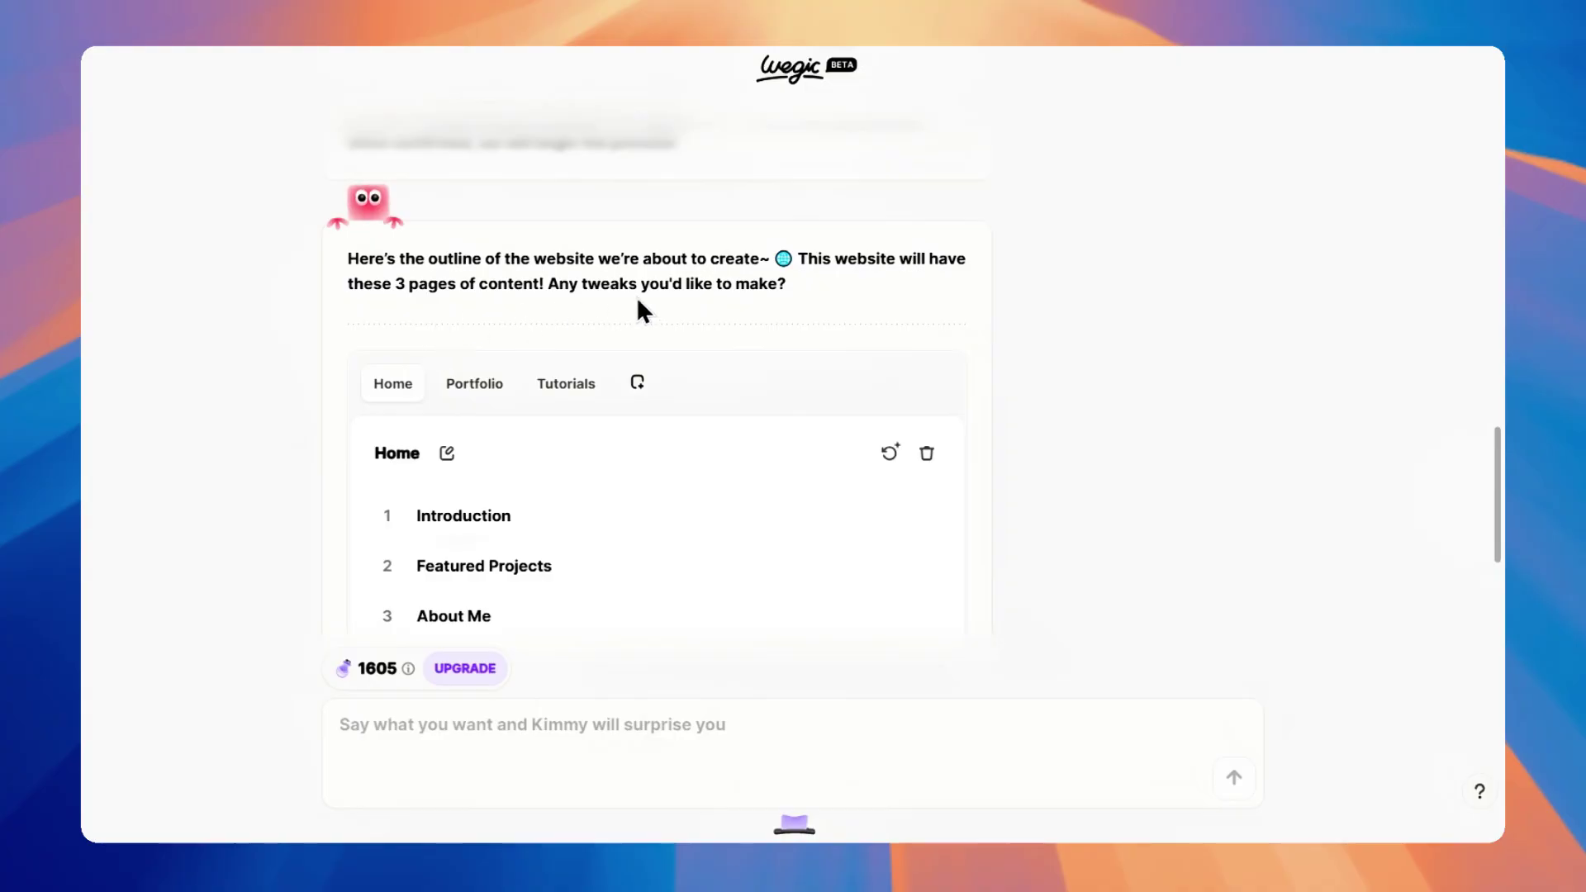
{"action": "scroll", "coordinate": [445, 471], "scroll_direction": "down", "scroll_amount": 3}
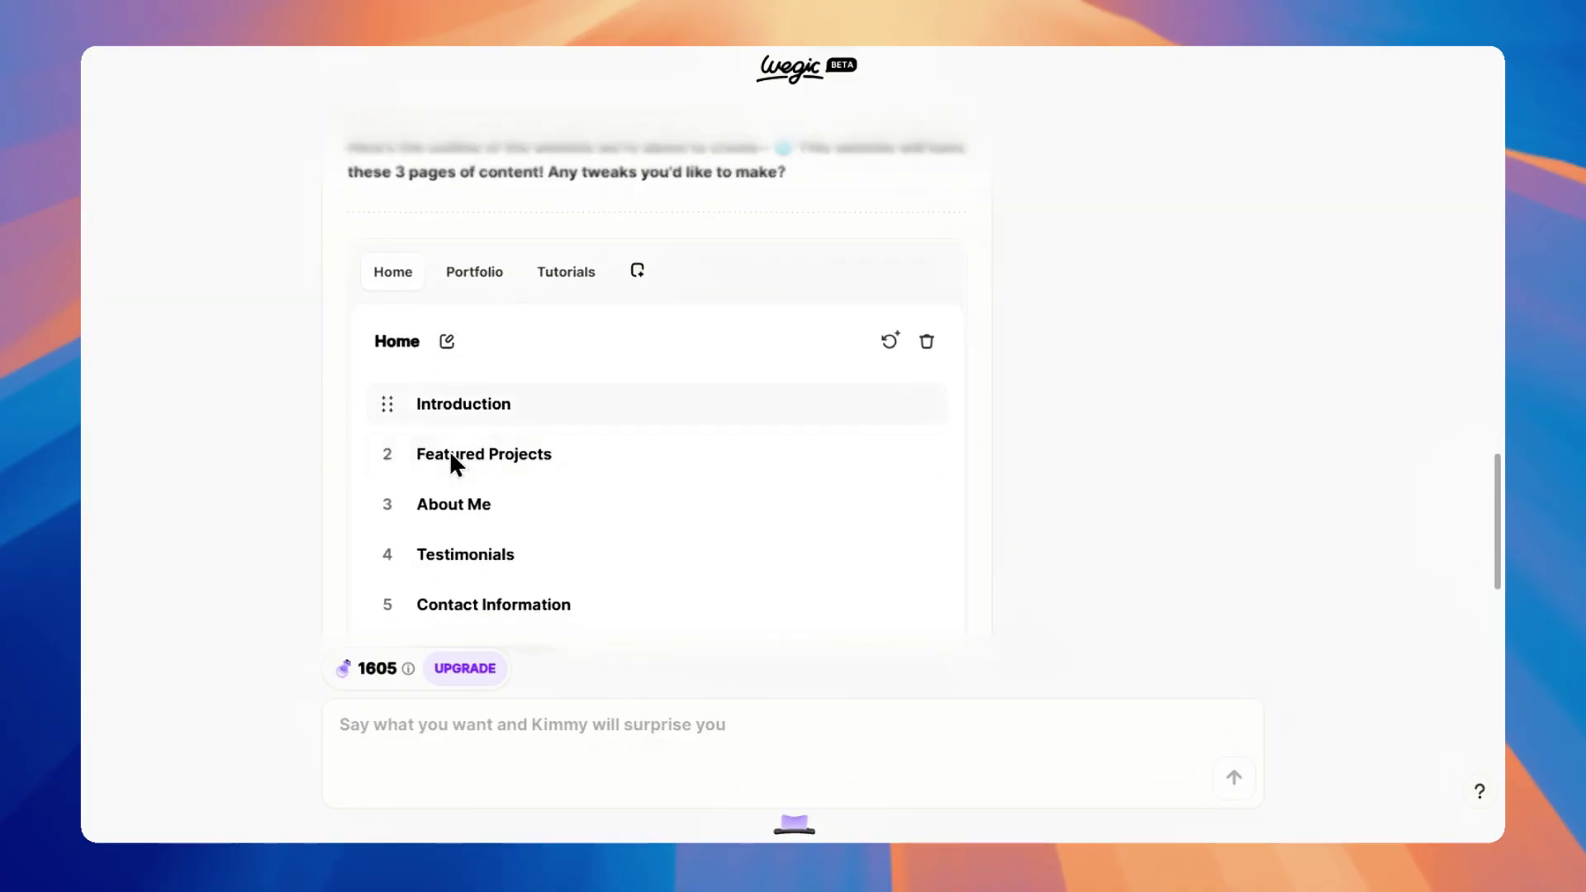
{"action": "scroll", "coordinate": [452, 566], "scroll_direction": "down", "scroll_amount": 1}
{"action": "scroll", "coordinate": [451, 567], "scroll_direction": "up", "scroll_amount": 1}
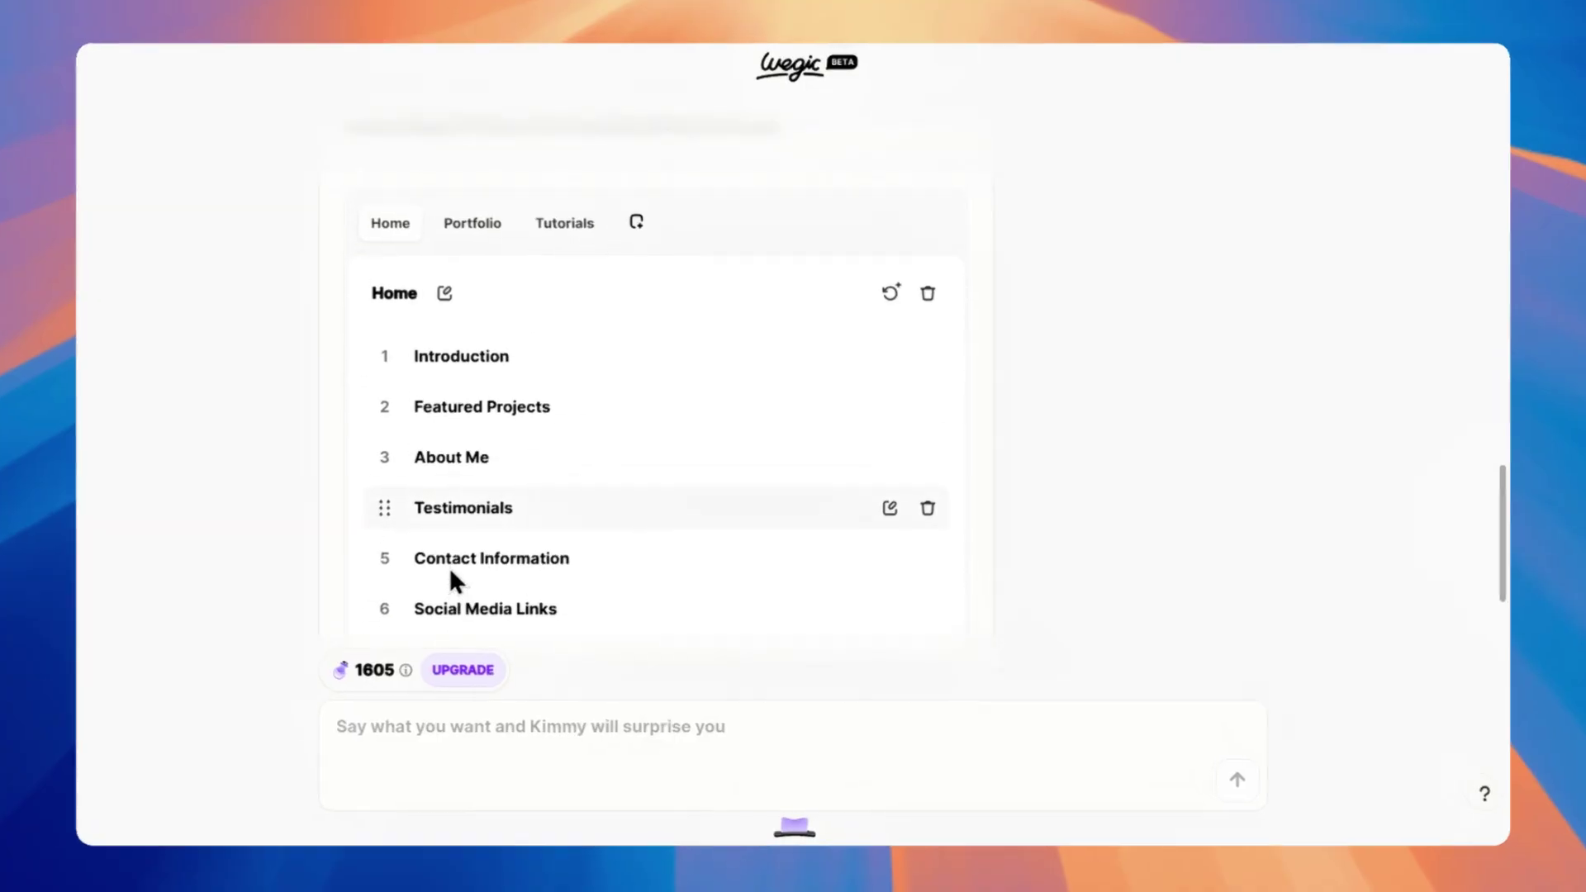
{"action": "scroll", "coordinate": [449, 568], "scroll_direction": "down", "scroll_amount": 3}
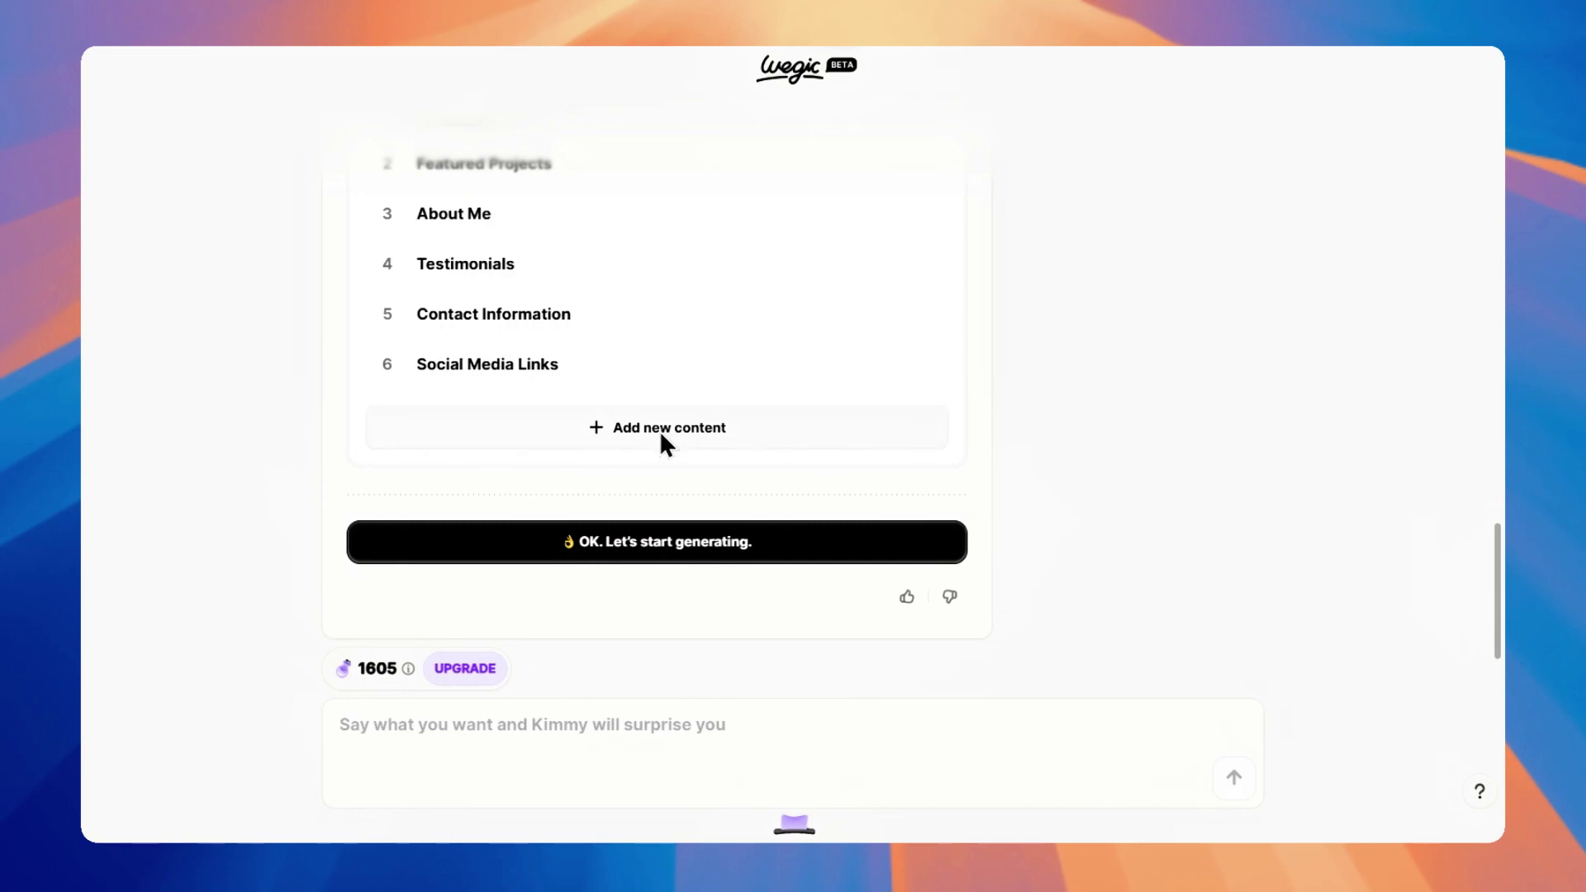
{"action": "left_click", "coordinate": [638, 555]}
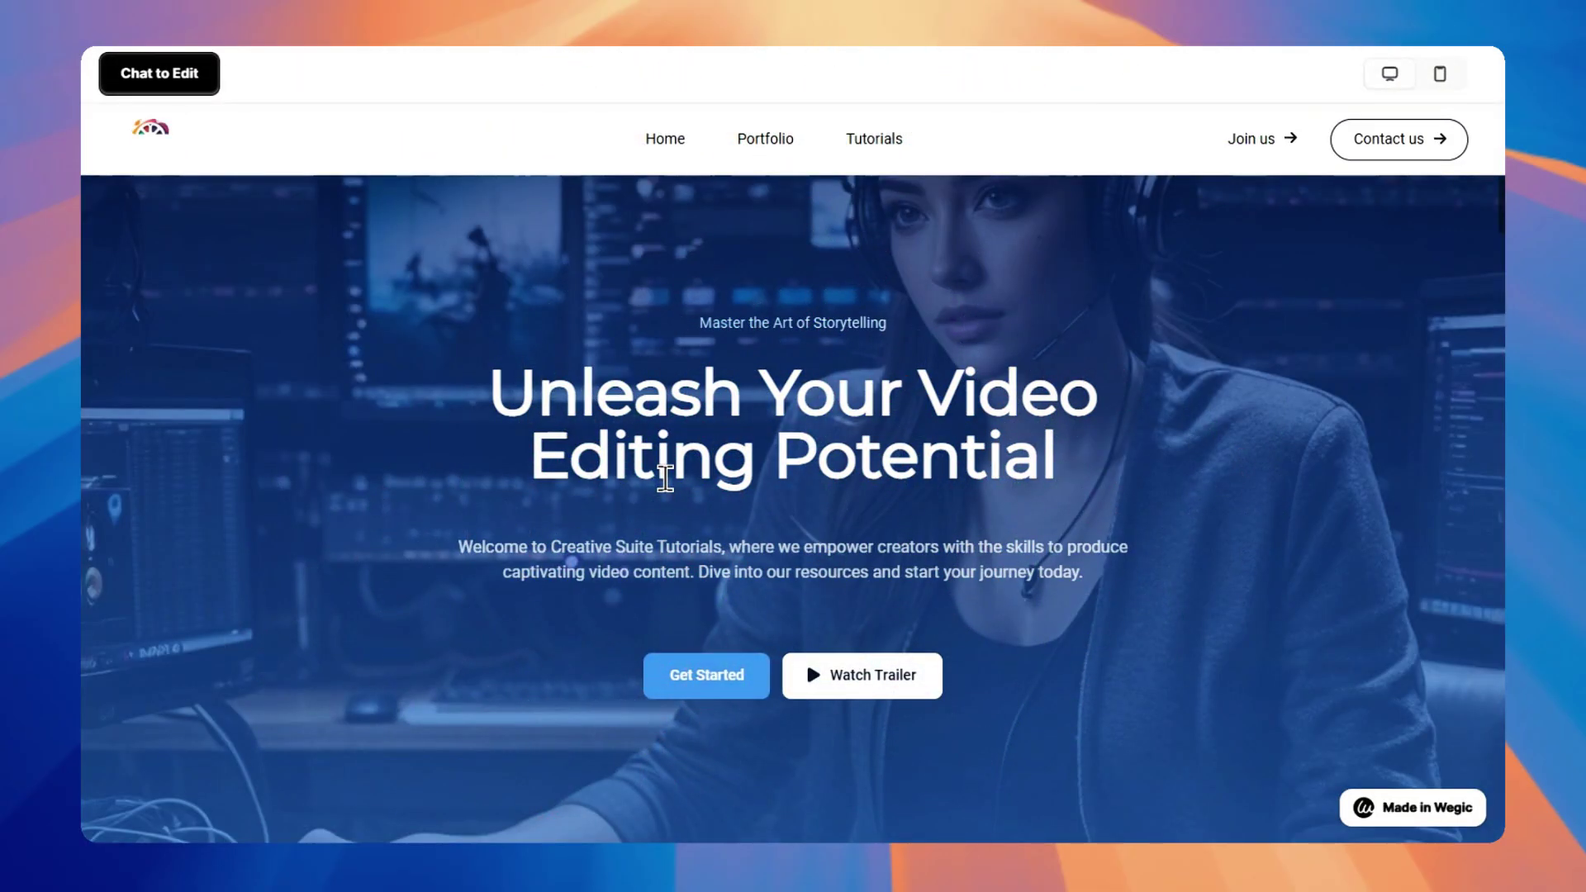
Look through the generated home page and open the website for editing by chat
{"action": "scroll", "coordinate": [555, 655], "scroll_direction": "down", "scroll_amount": 20}
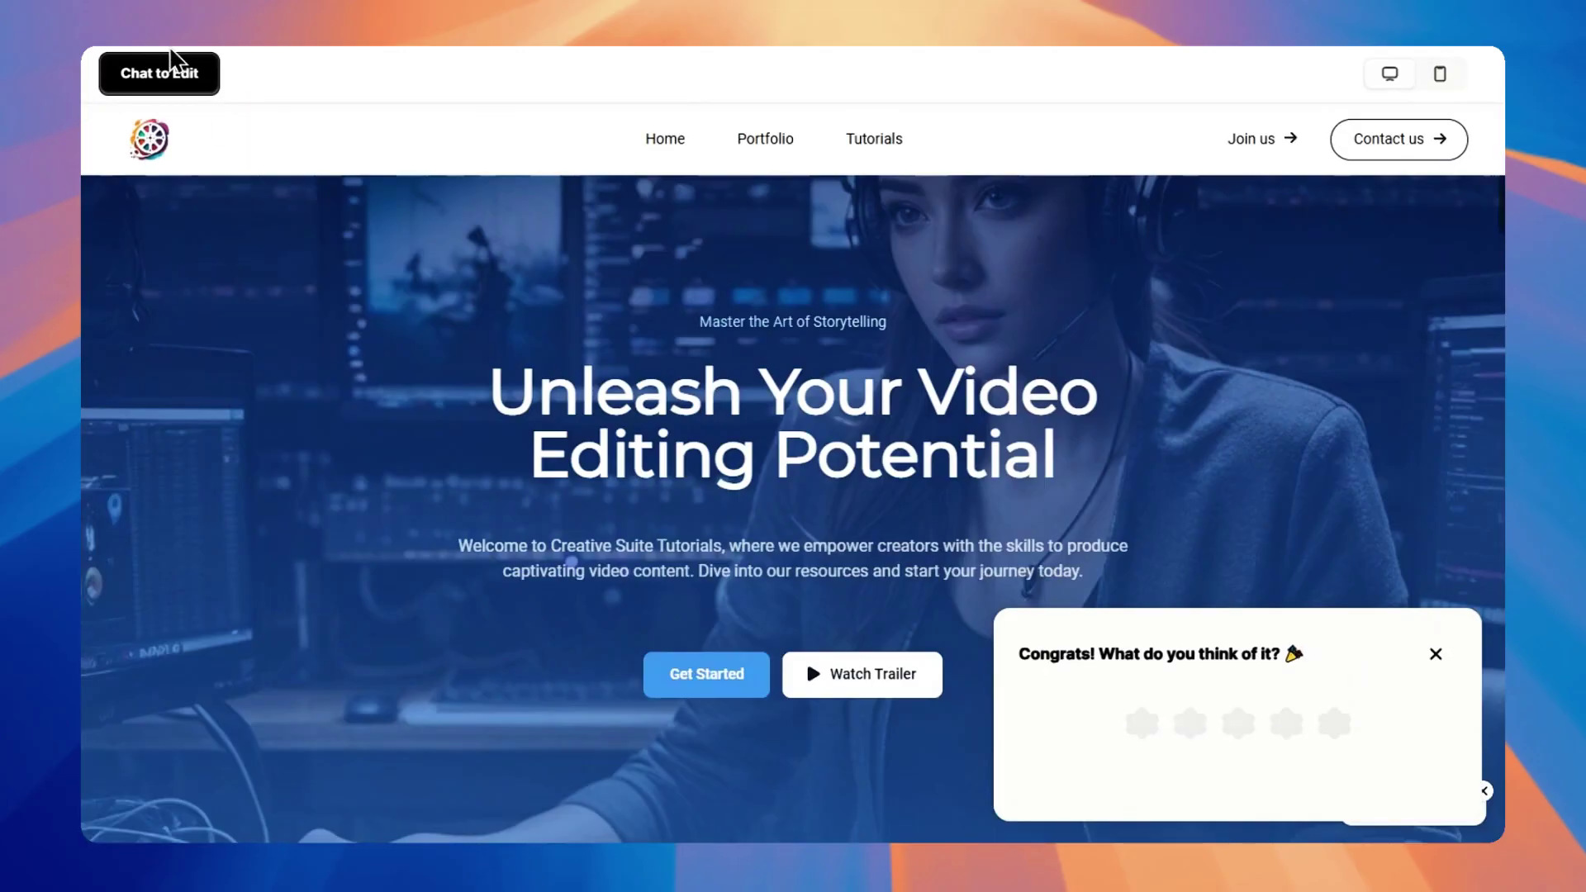
{"action": "left_click", "coordinate": [183, 73]}
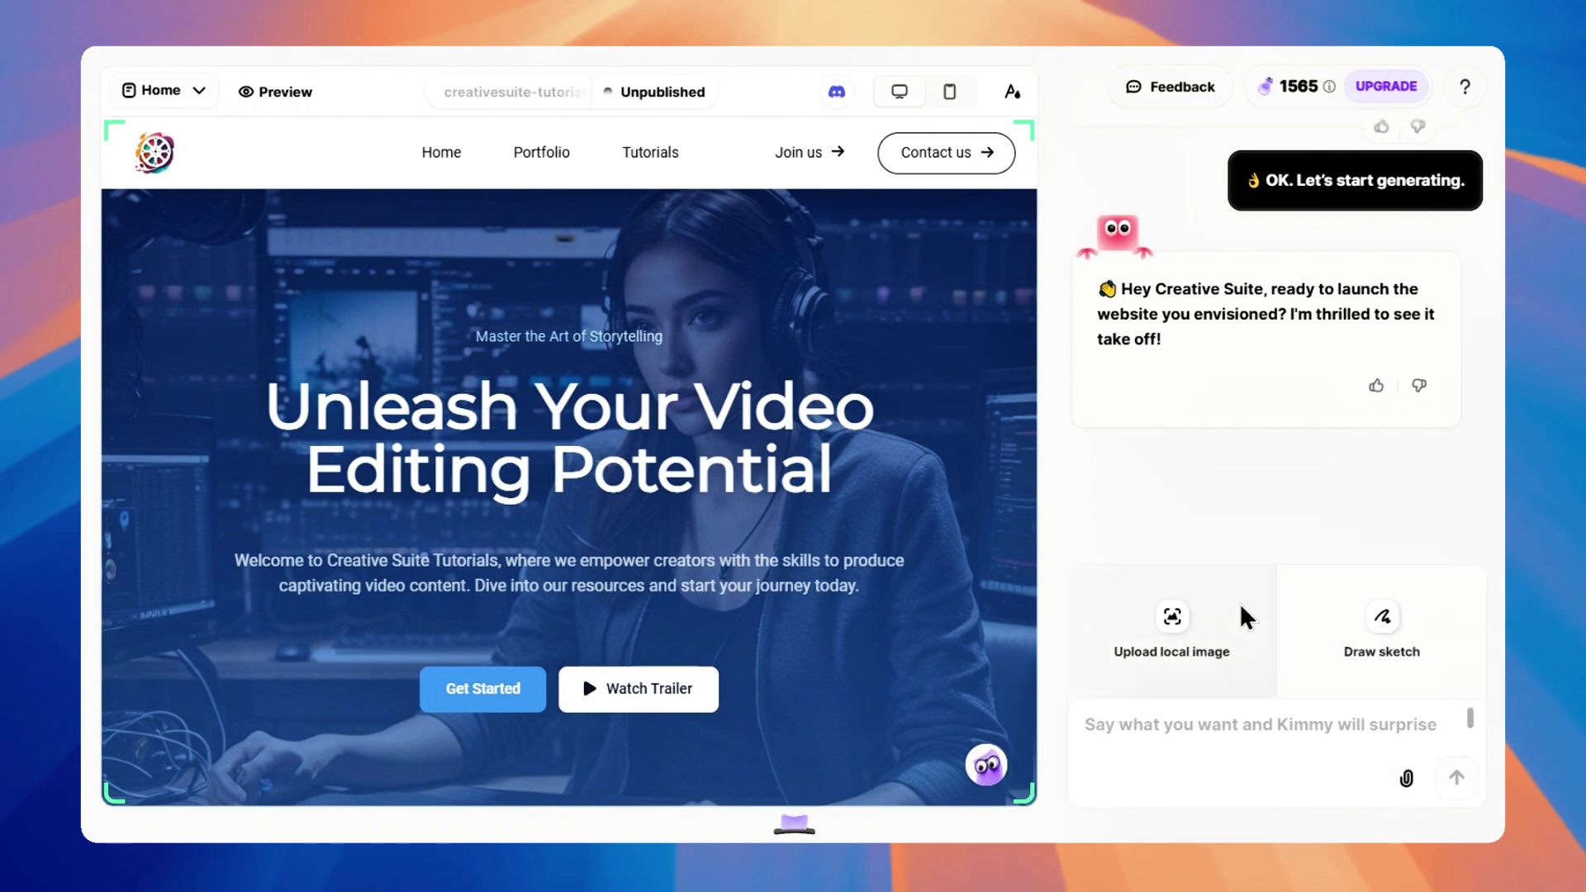
Examine the edit options of the hero section's button row and the text editor of its main heading
{"action": "left_click", "coordinate": [837, 702]}
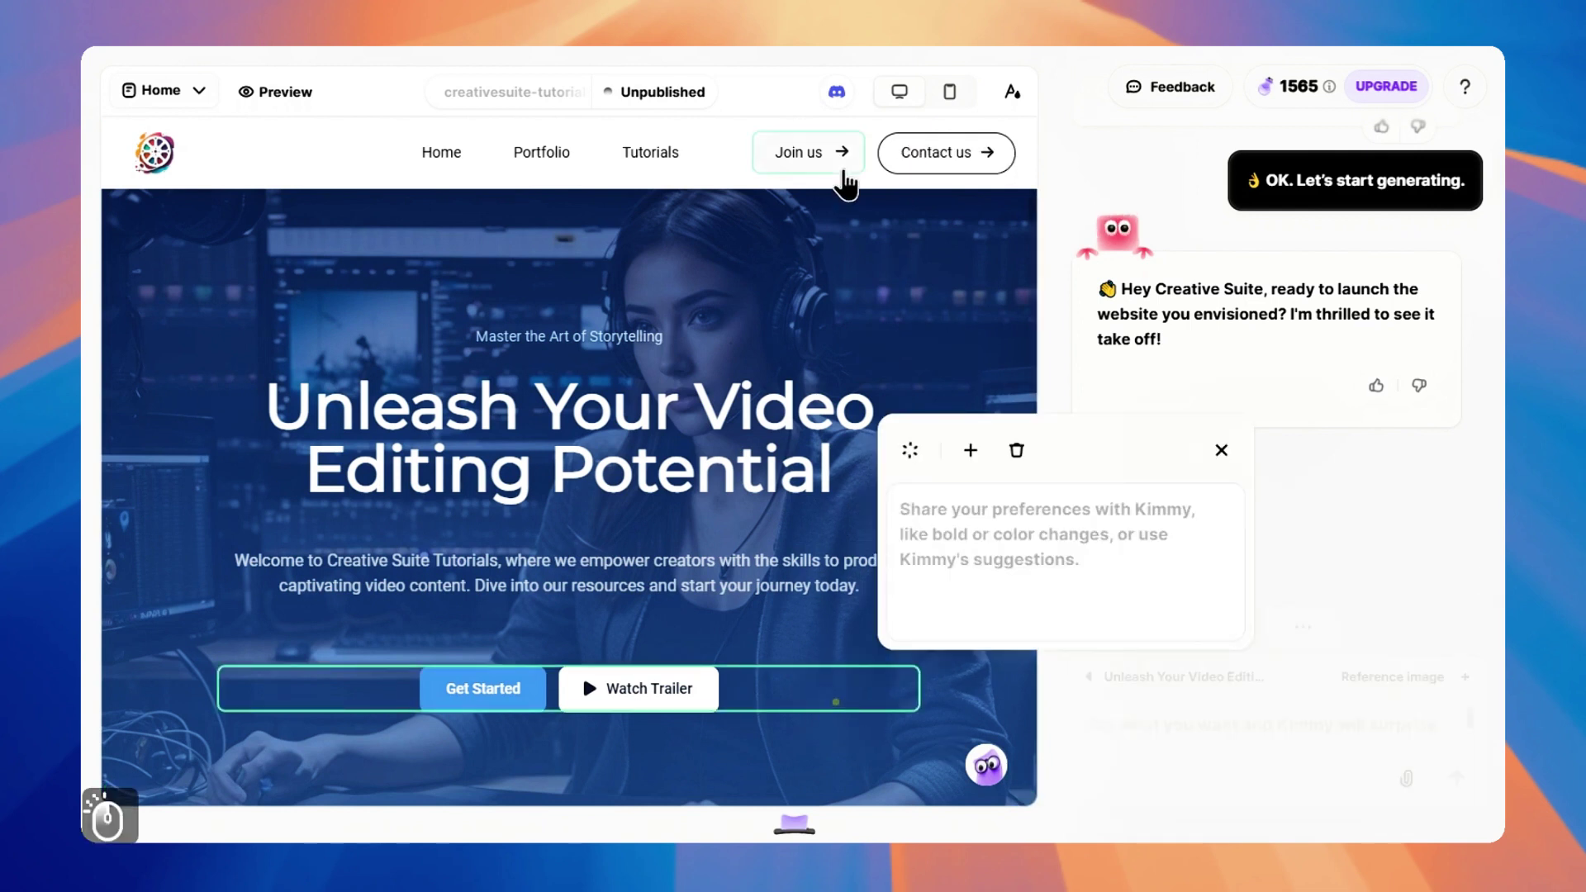
{"action": "left_click", "coordinate": [732, 172]}
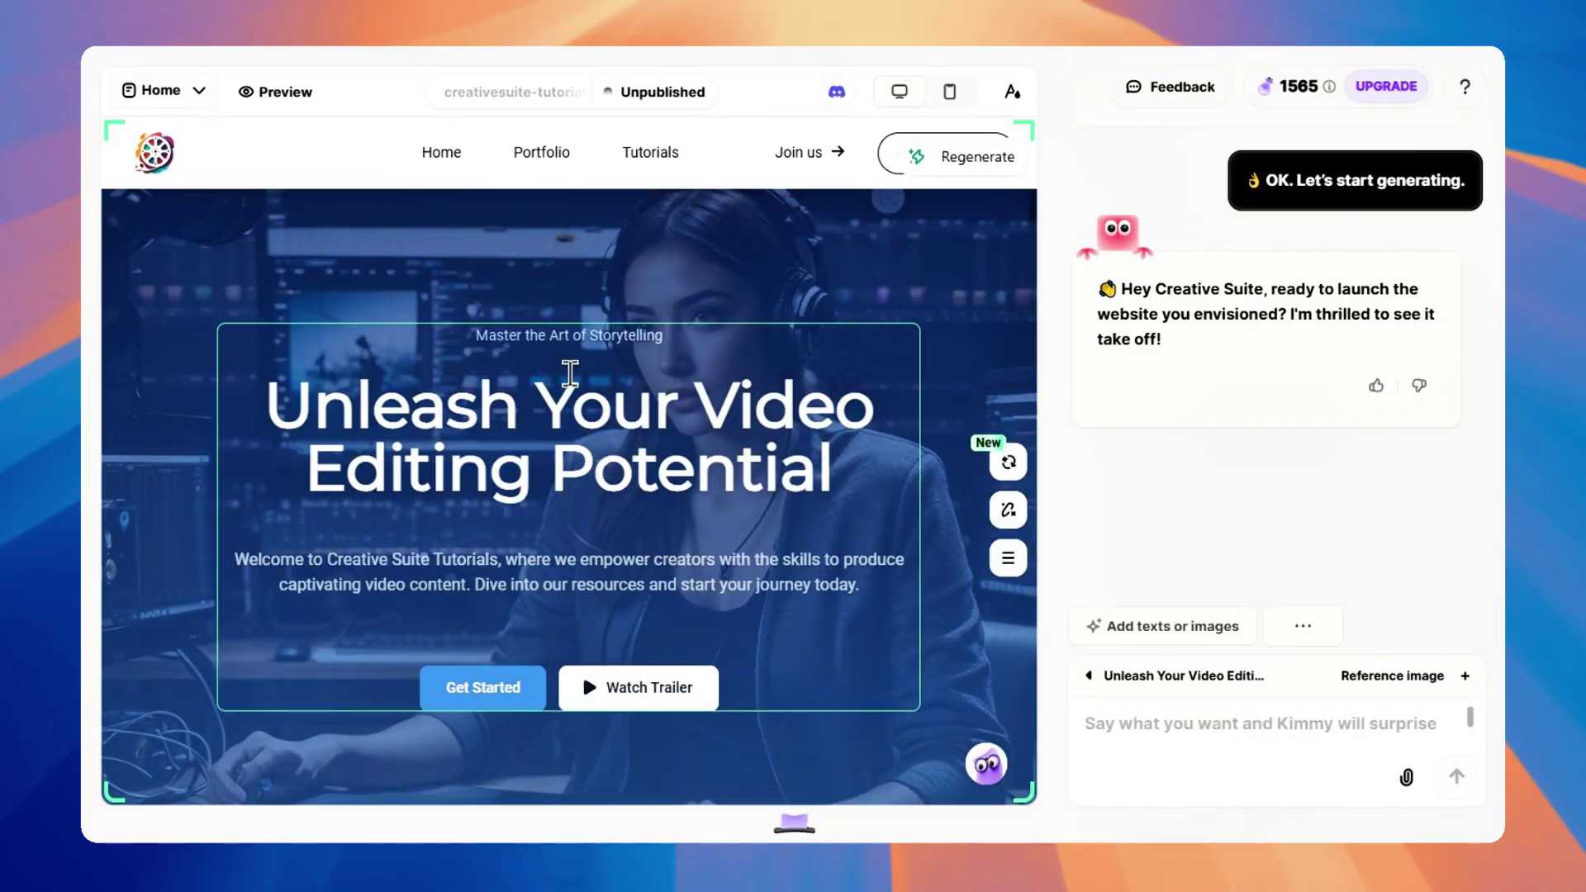
{"action": "left_click", "coordinate": [645, 393]}
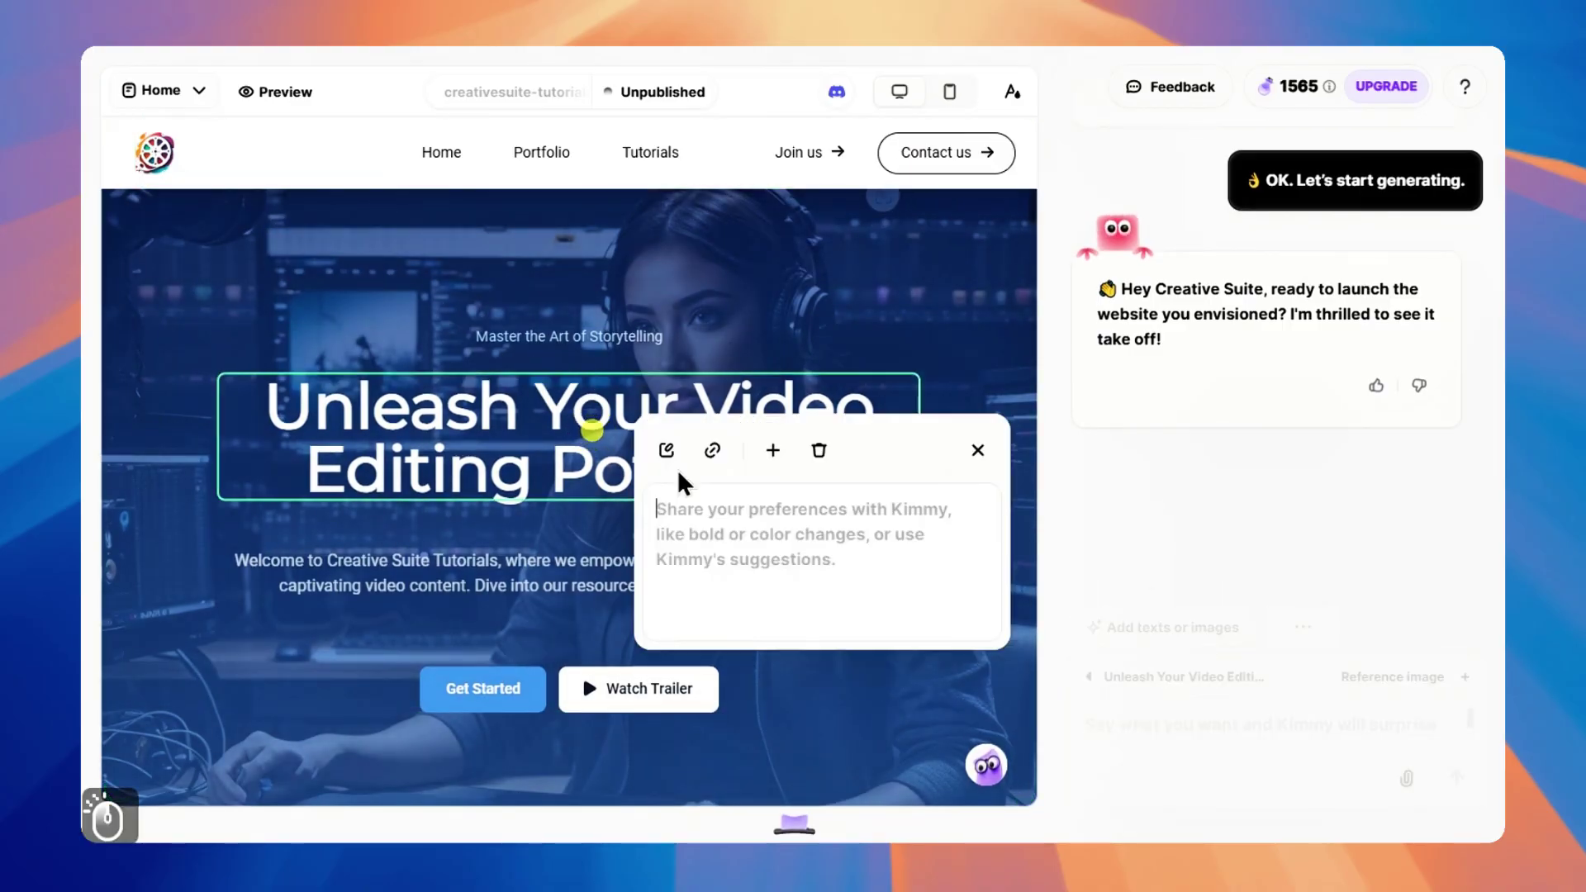
{"action": "left_click", "coordinate": [666, 450]}
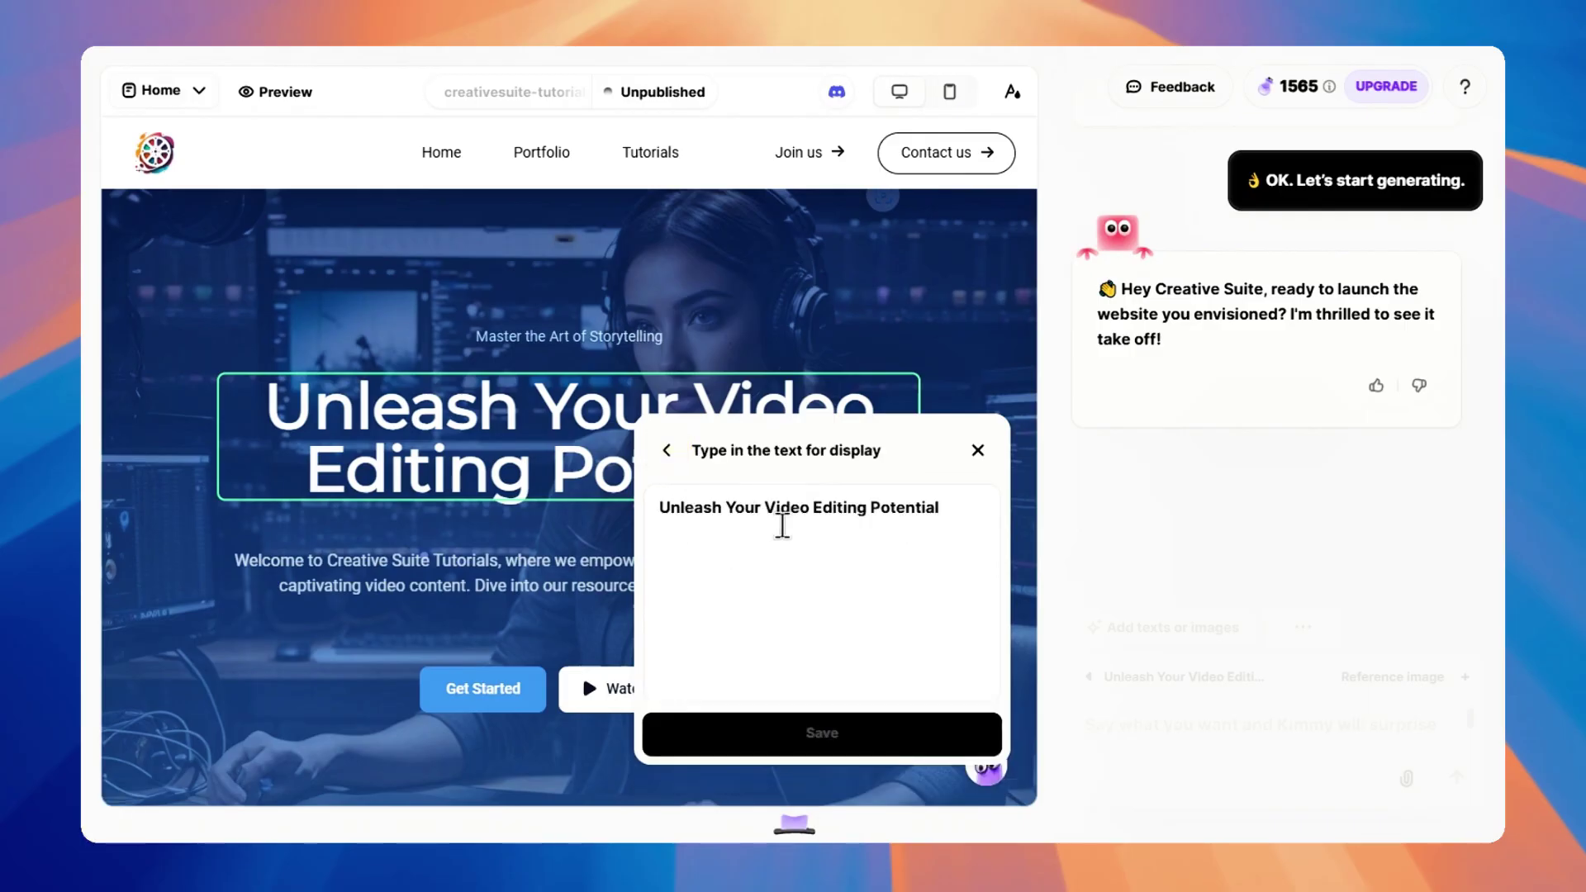
{"action": "left_click", "coordinate": [978, 450]}
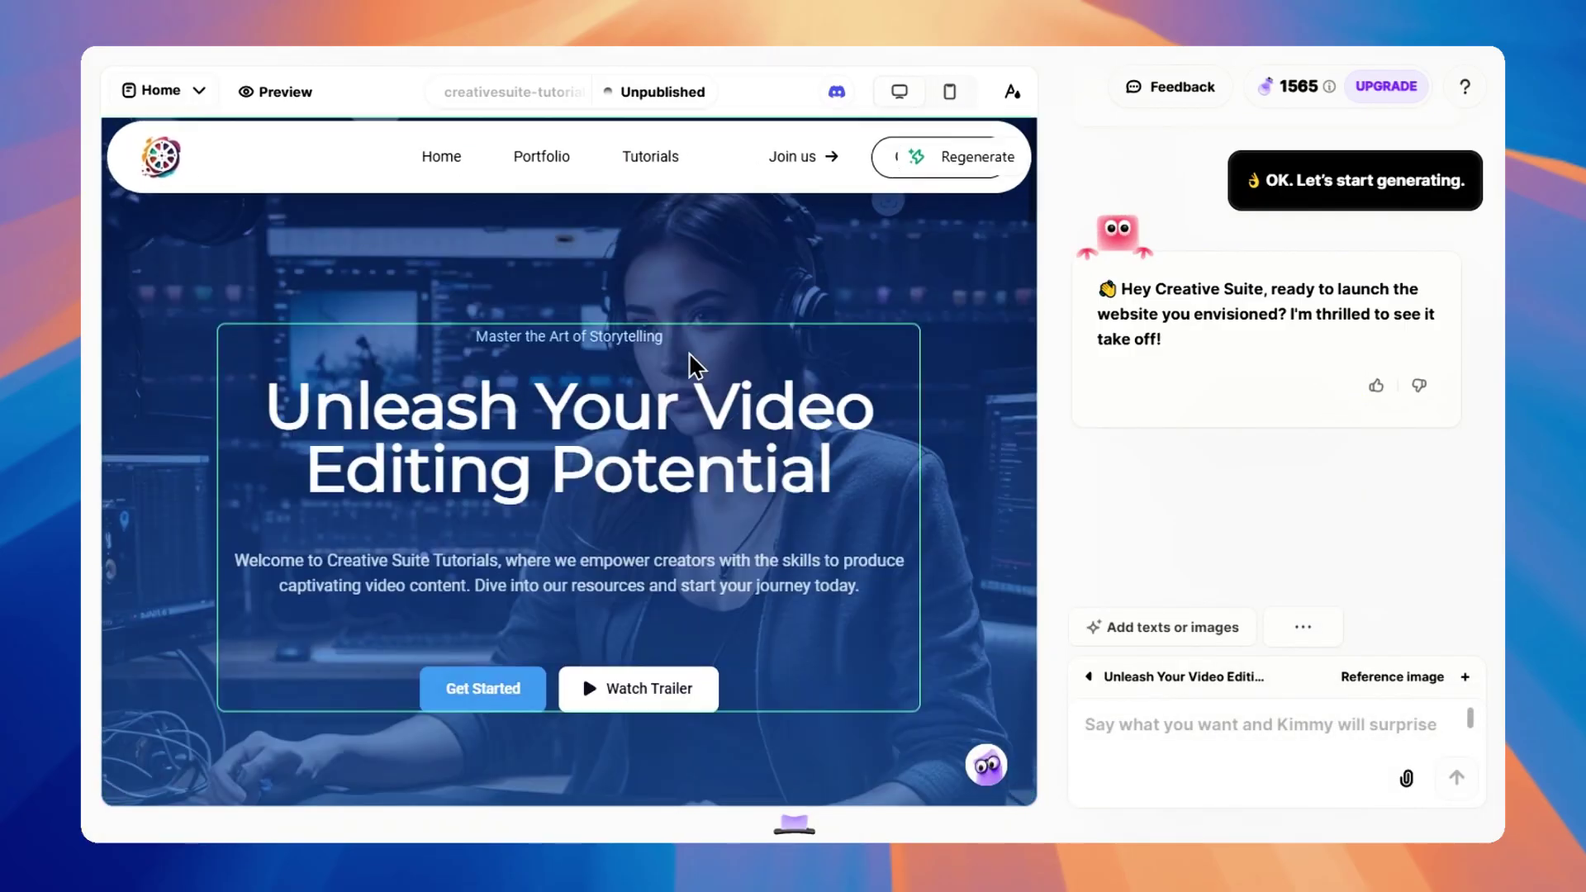
{"action": "left_click", "coordinate": [1002, 552]}
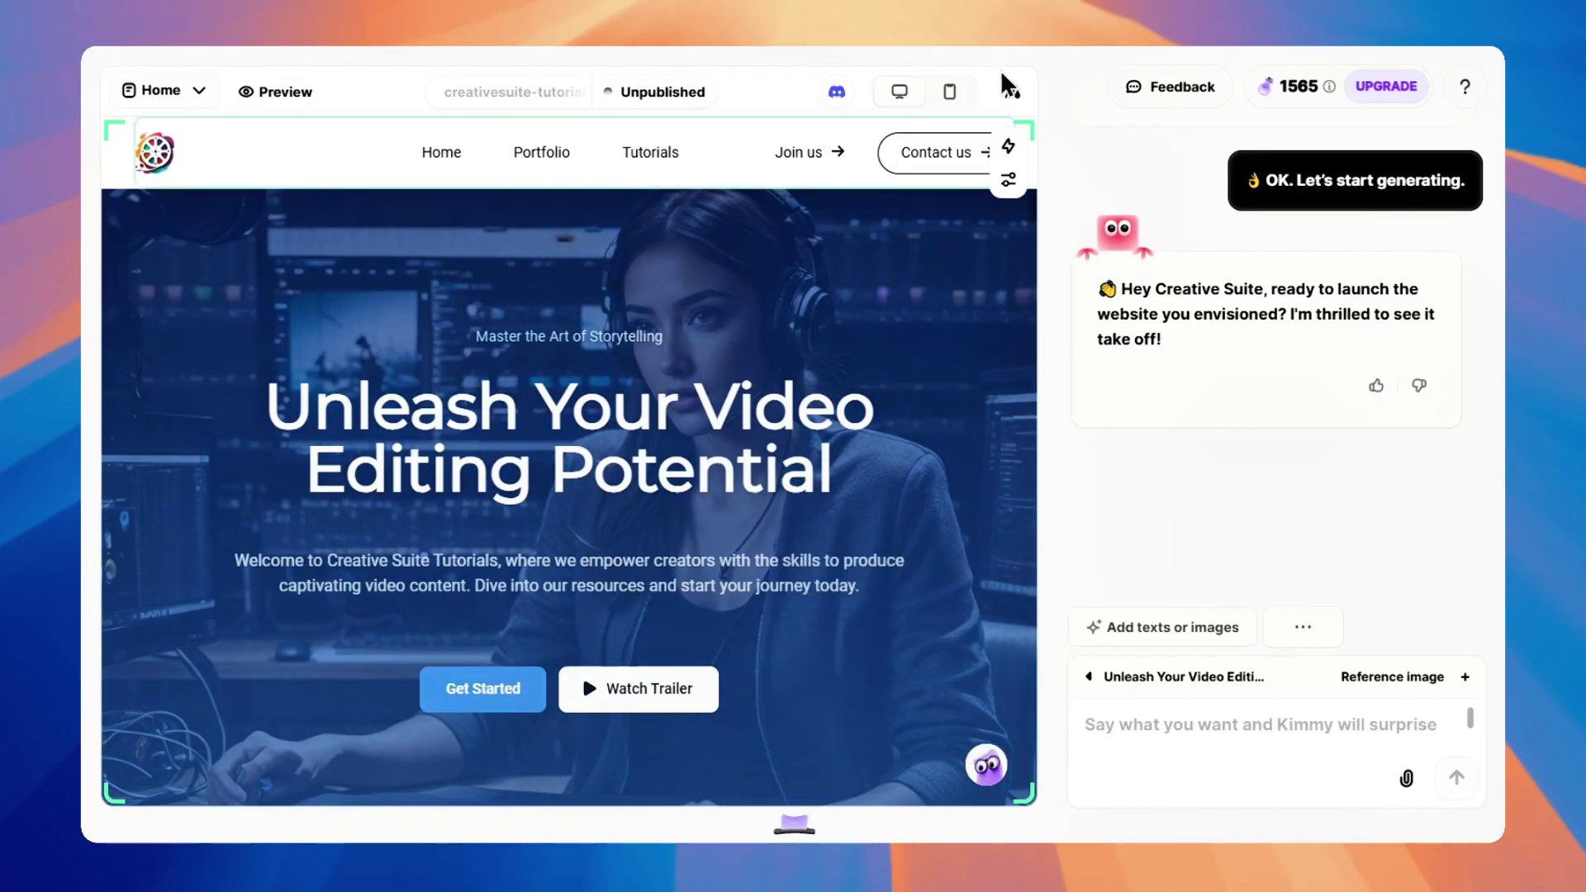
Examine the website's theme colour options and its font options
{"action": "left_click", "coordinate": [1013, 90]}
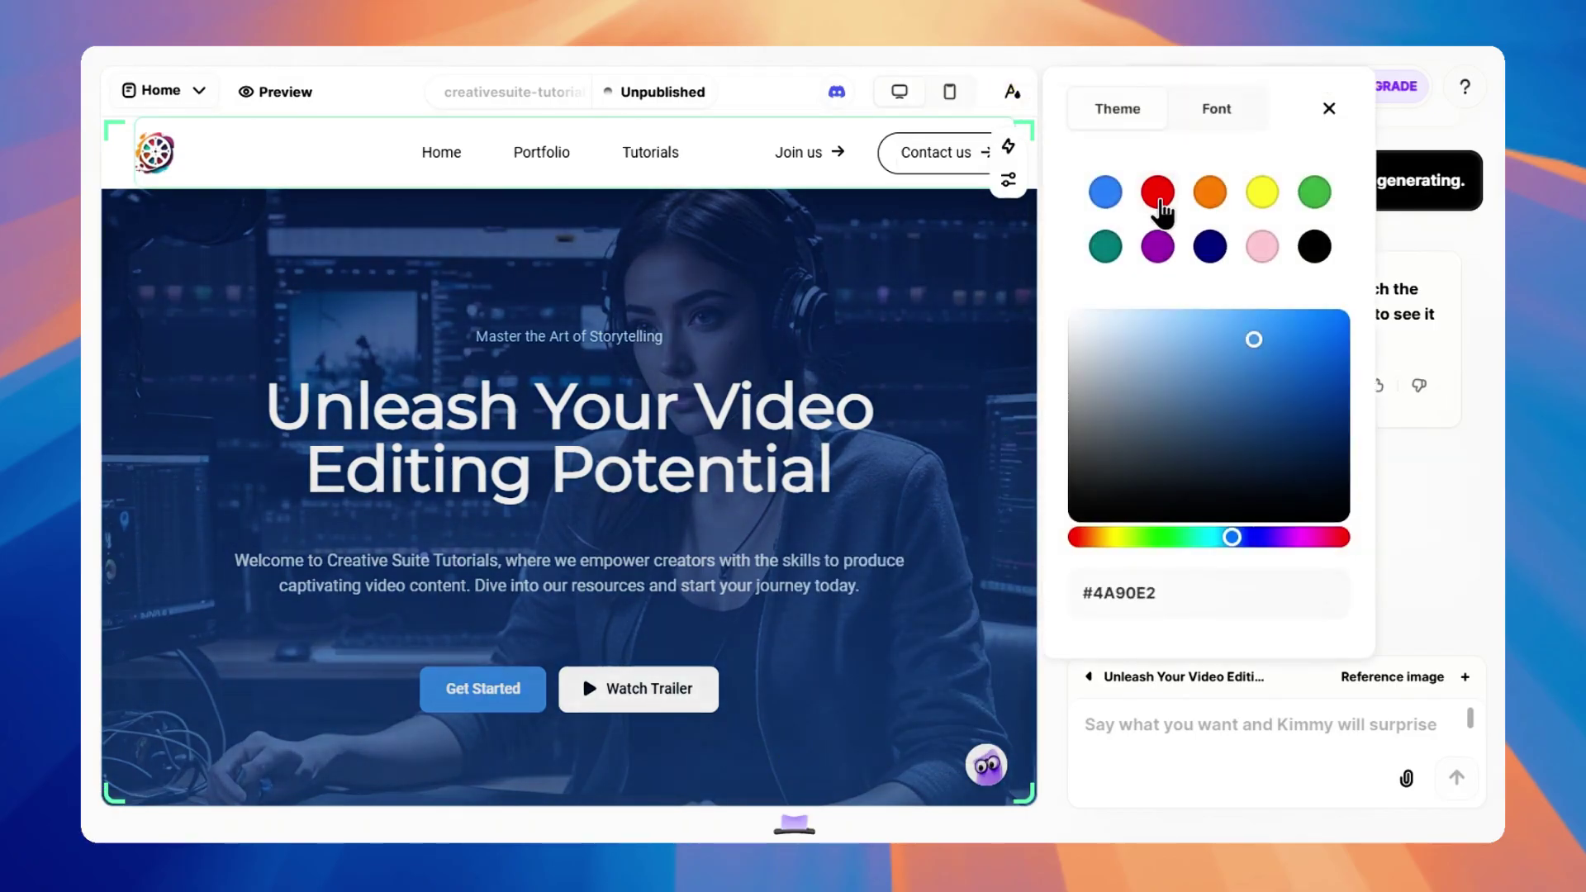
{"action": "left_click", "coordinate": [1219, 102]}
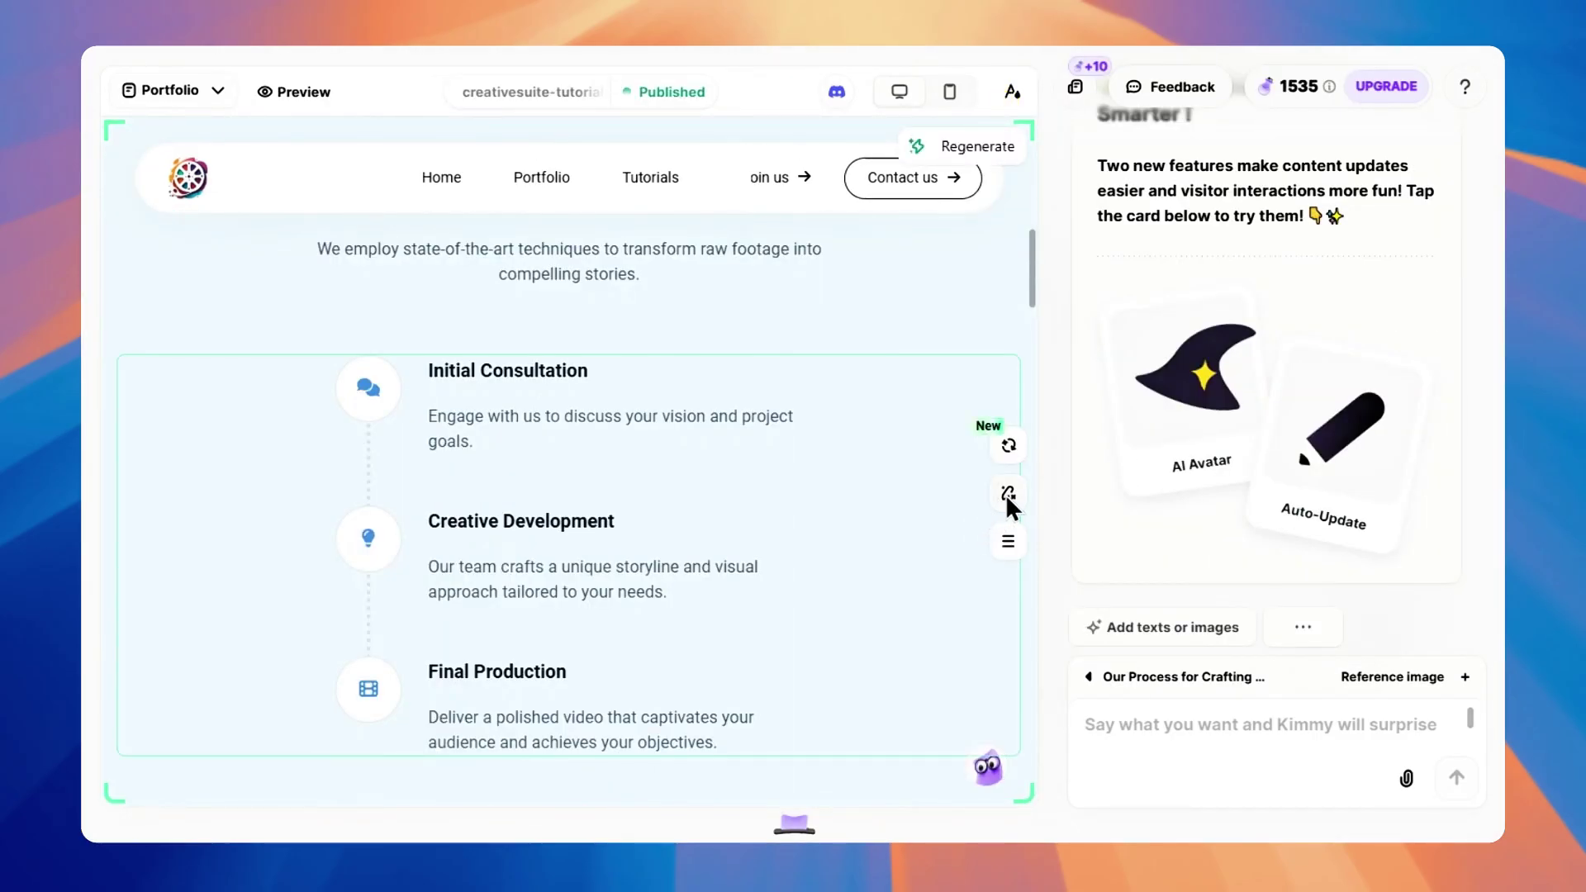
Mark the three process steps on the Portfolio page with a red rectangle and ask Kimmy to "change it to graphic style"
{"action": "left_click", "coordinate": [1007, 495]}
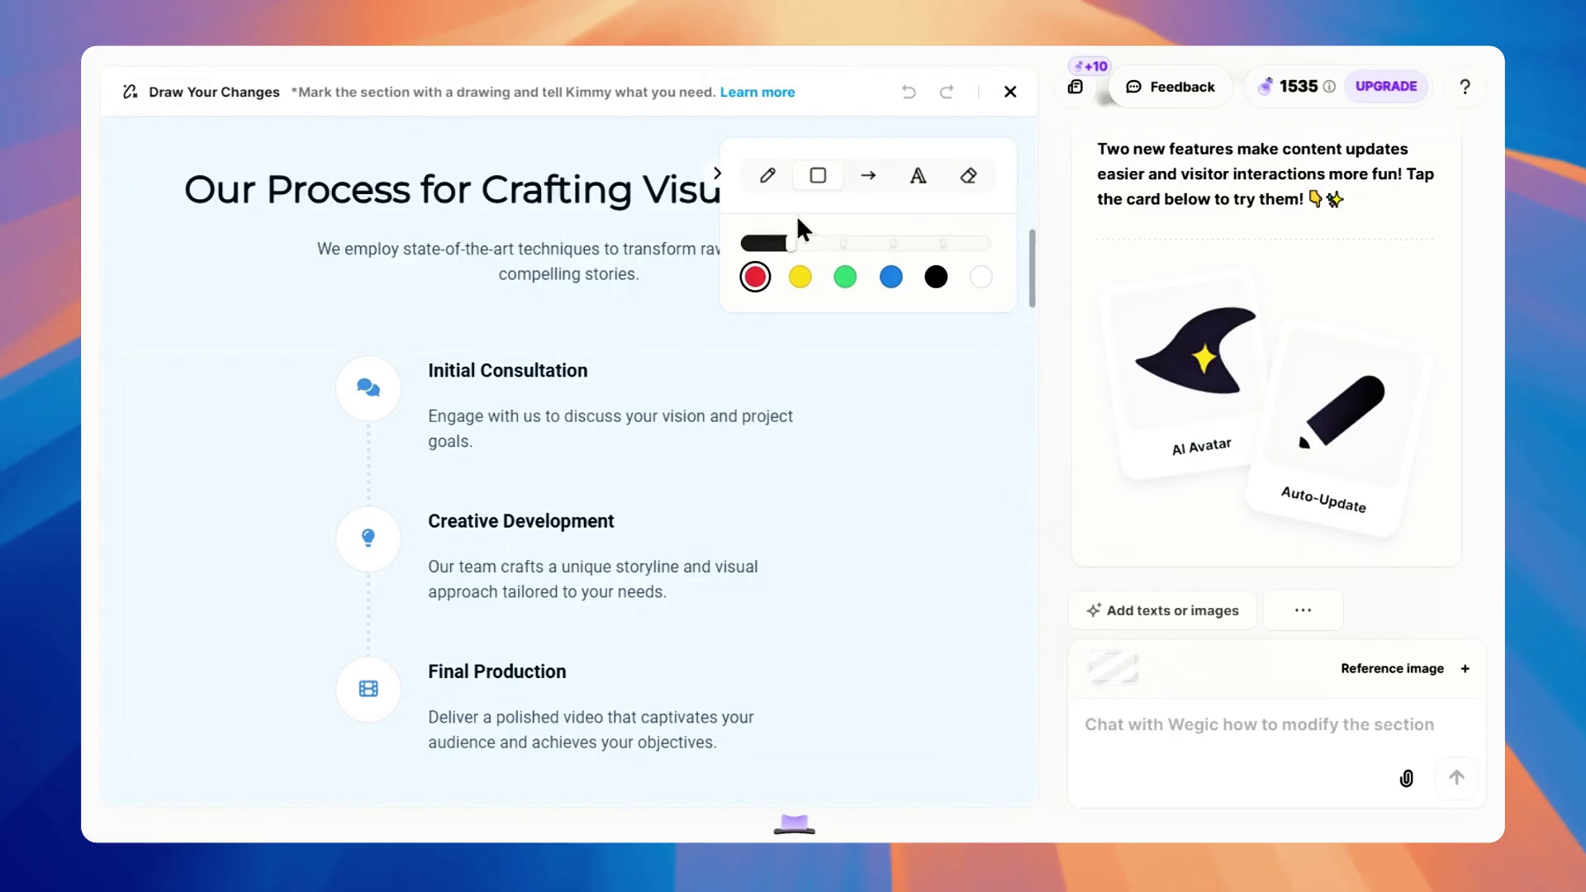
{"action": "mouse_move", "coordinate": [261, 331]}
{"action": "left_mouse_down"}
{"action": "mouse_move", "coordinate": [772, 602]}
{"action": "mouse_move", "coordinate": [882, 775]}
{"action": "left_mouse_up"}
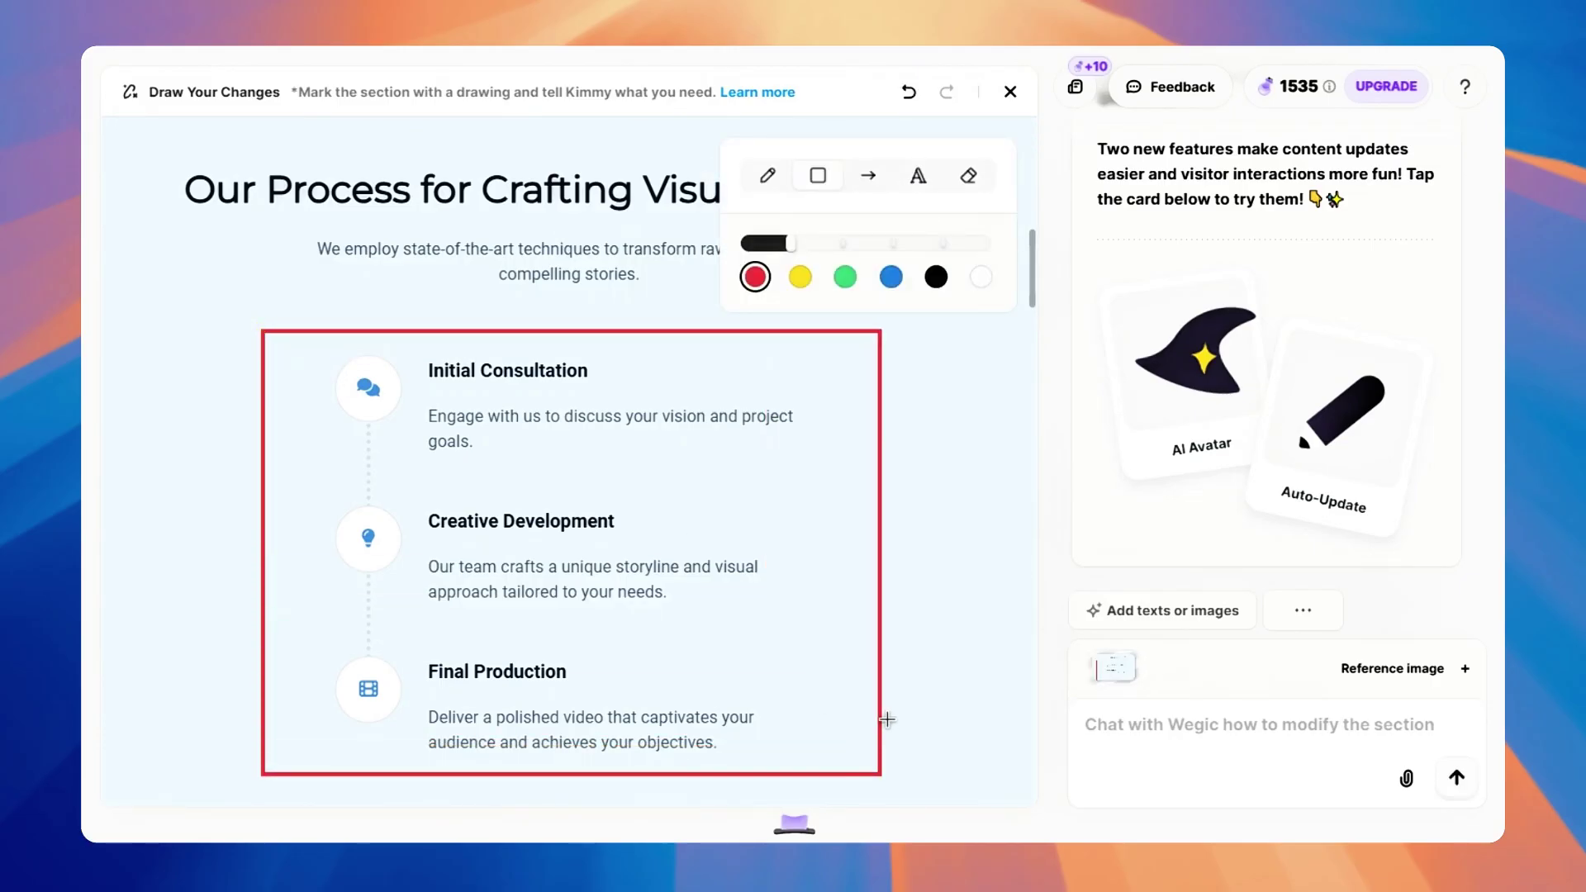
{"action": "left_click", "coordinate": [1177, 741]}
{"action": "type", "text": "change it to graphic style"}
{"action": "key", "text": "Return"}
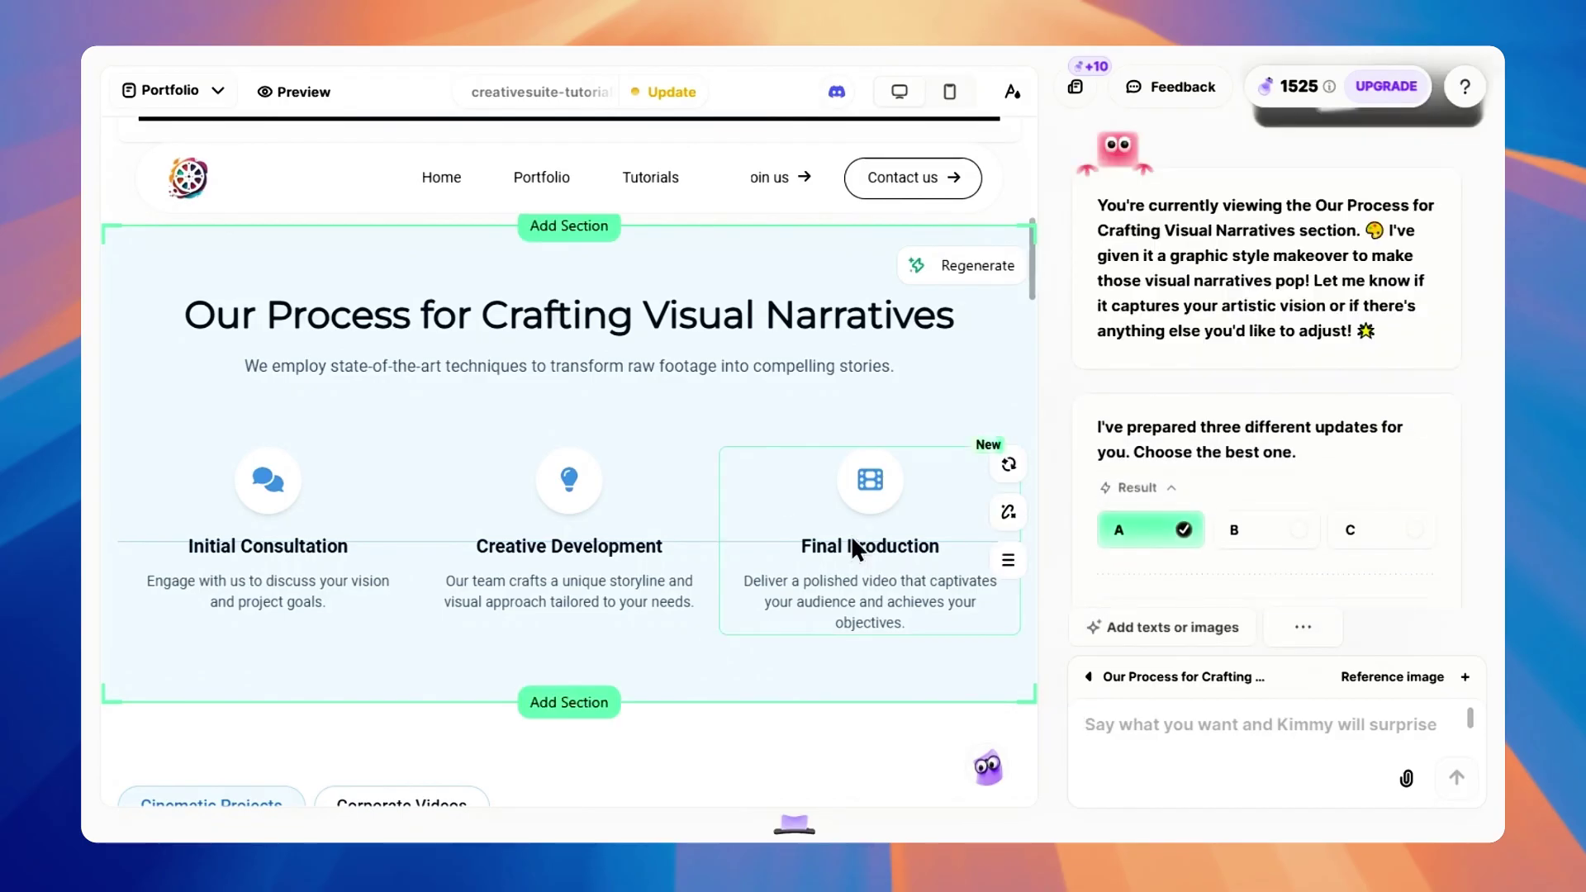
Compare updates B and C generated for the Our Process for Crafting Visual Narratives section
{"action": "left_click", "coordinate": [1257, 538]}
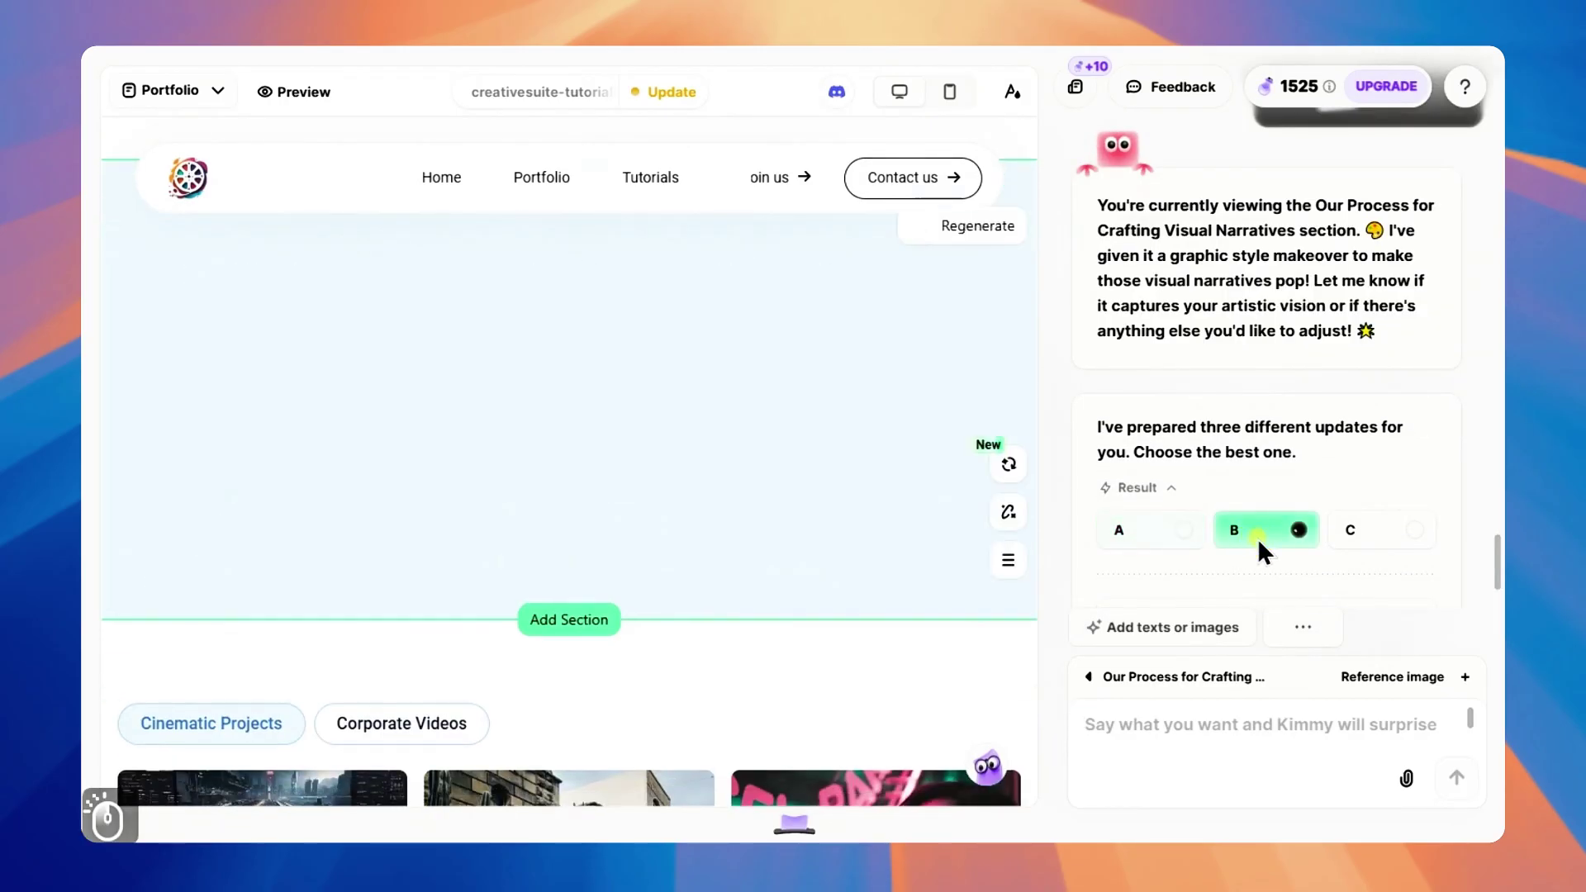
{"action": "left_click", "coordinate": [1380, 536]}
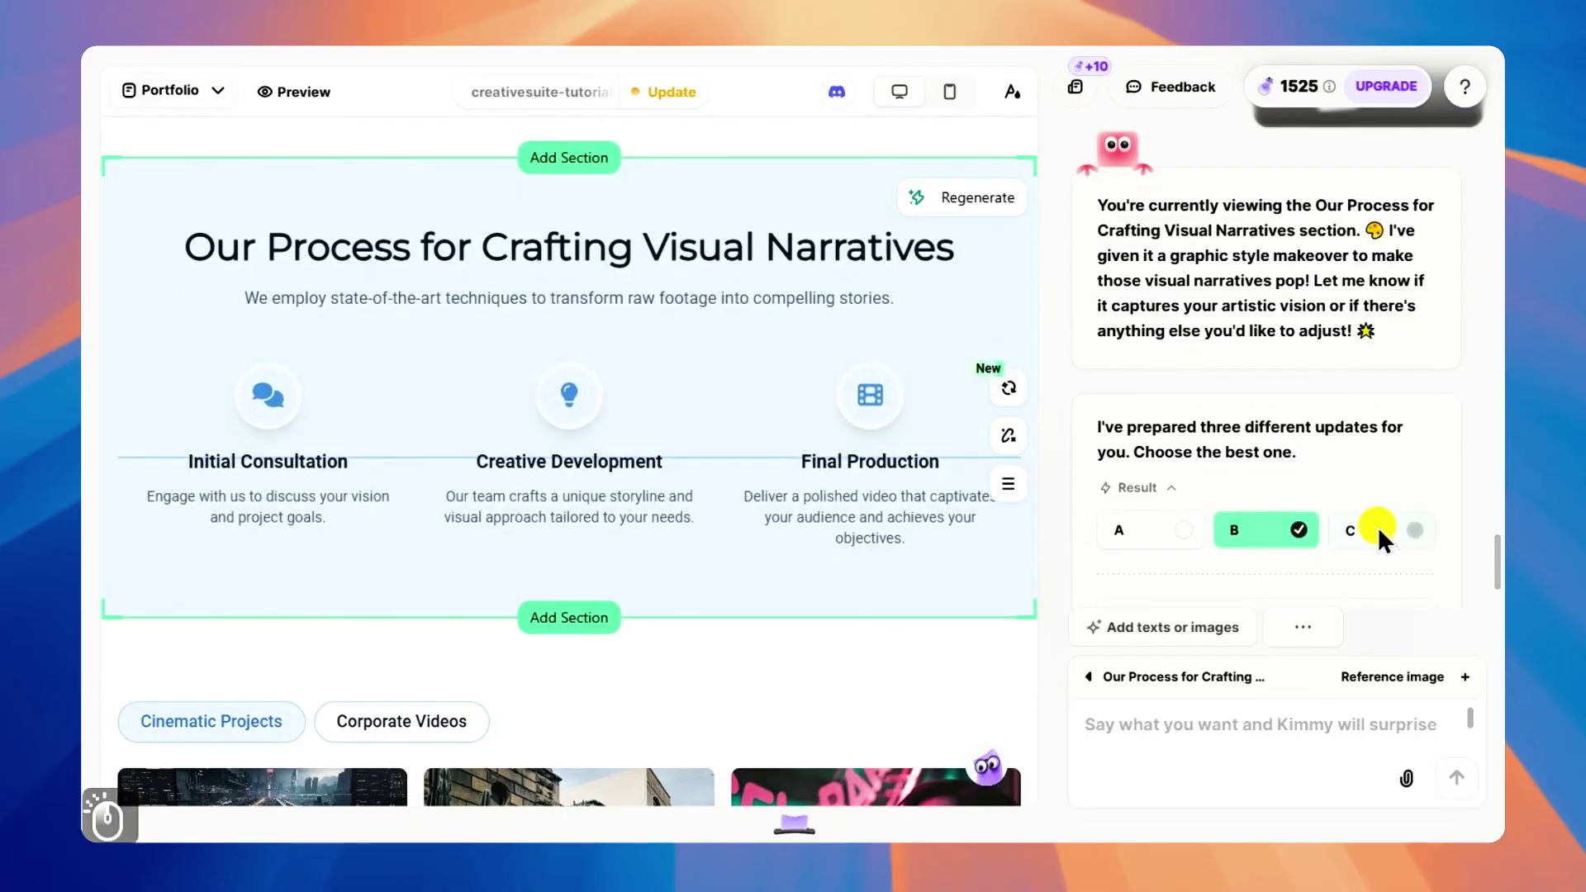
{"action": "scroll", "coordinate": [632, 617], "scroll_direction": "down", "scroll_amount": 3}
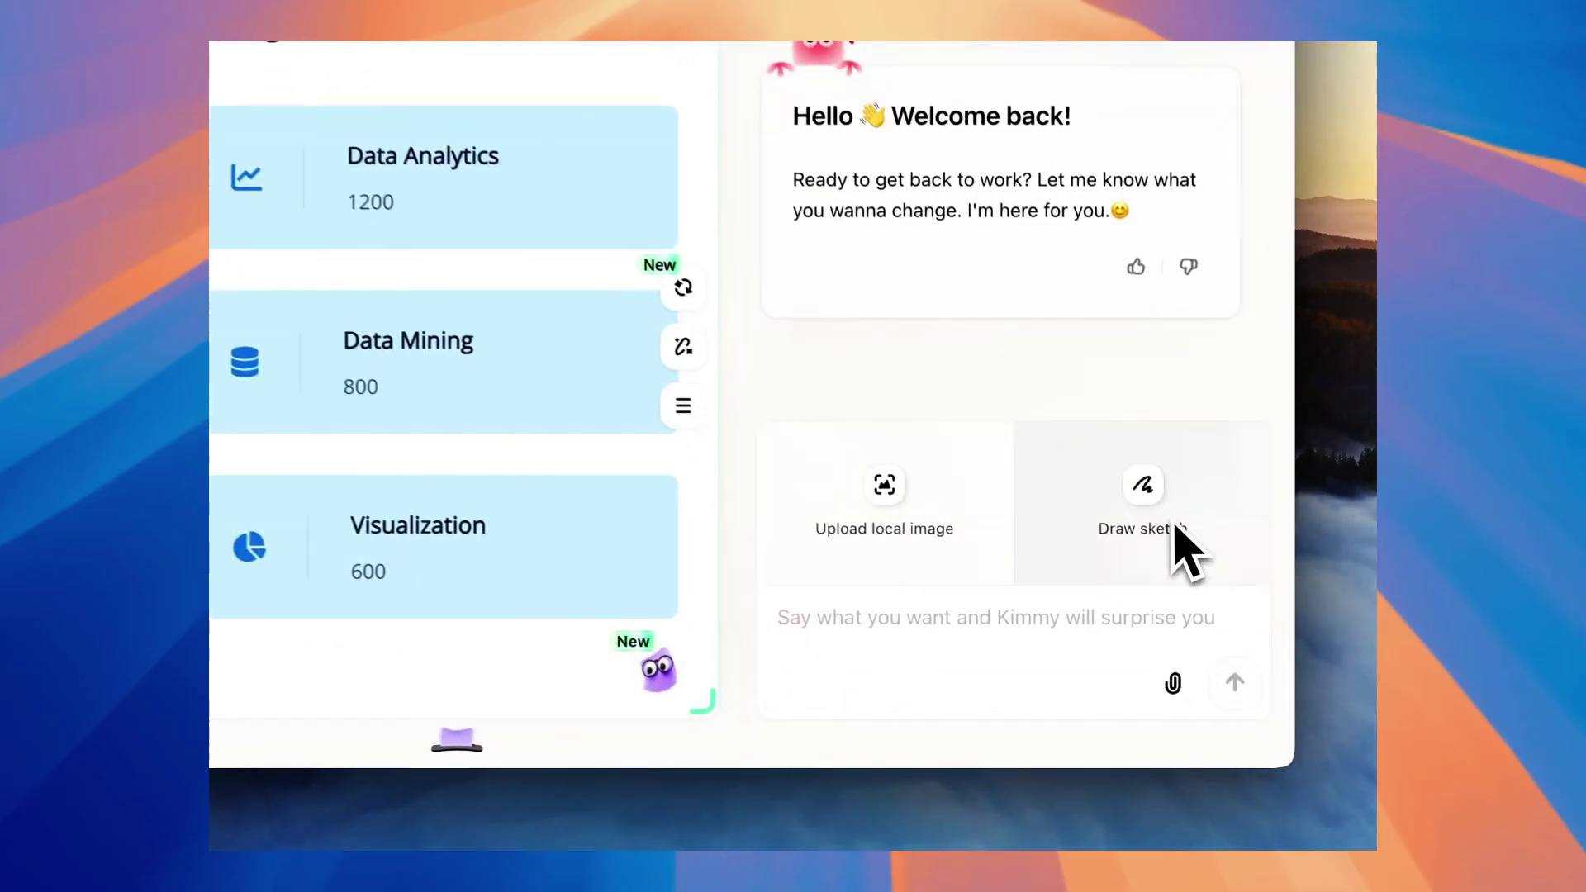
Sketch a section layout in red rectangles: a wide header bar, a row of three boxes with the middle one largest, and two more boxes beneath
{"action": "left_click", "coordinate": [1218, 607]}
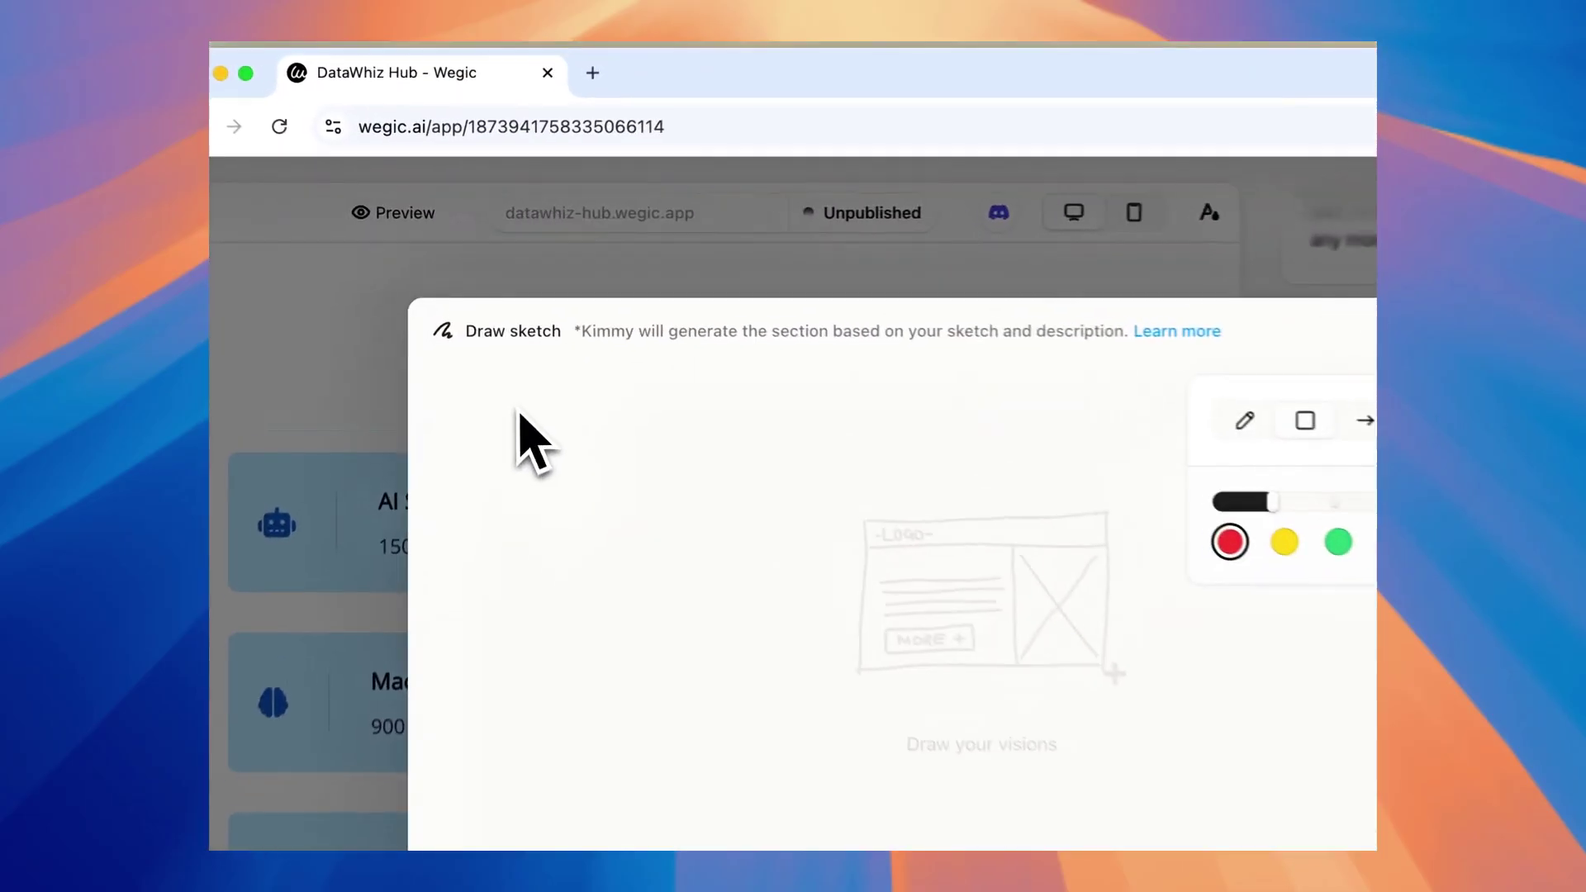
{"action": "left_click_drag", "start_coordinate": [565, 377], "coordinate": [1173, 426]}
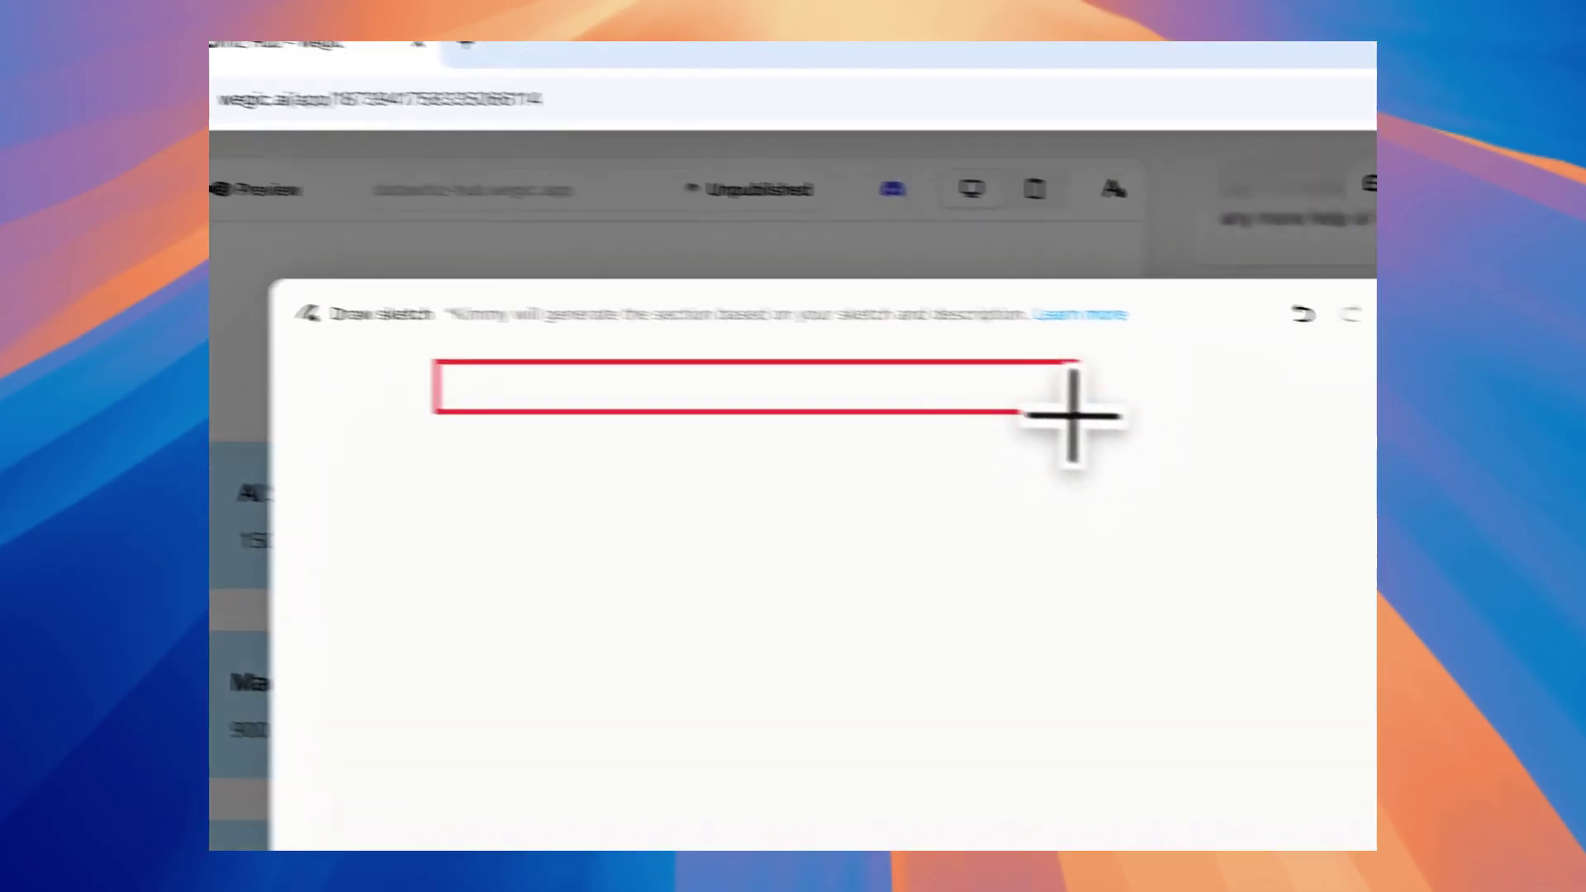
{"action": "left_click_drag", "start_coordinate": [517, 495], "coordinate": [661, 615]}
{"action": "left_click_drag", "start_coordinate": [754, 489], "coordinate": [951, 670]}
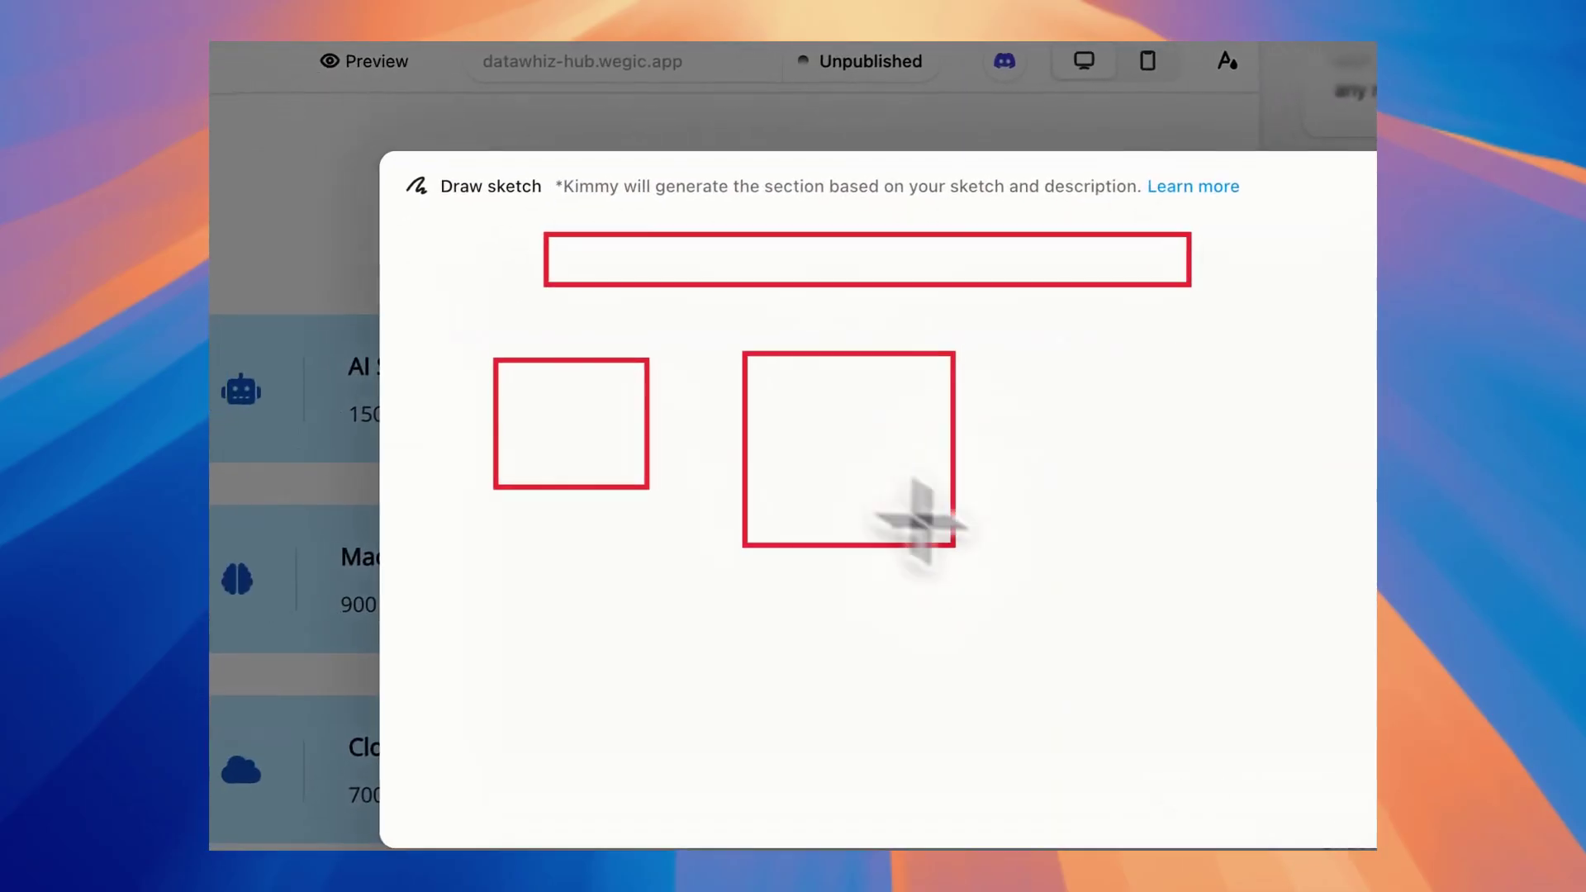
{"action": "left_click_drag", "start_coordinate": [1045, 405], "coordinate": [1199, 537]}
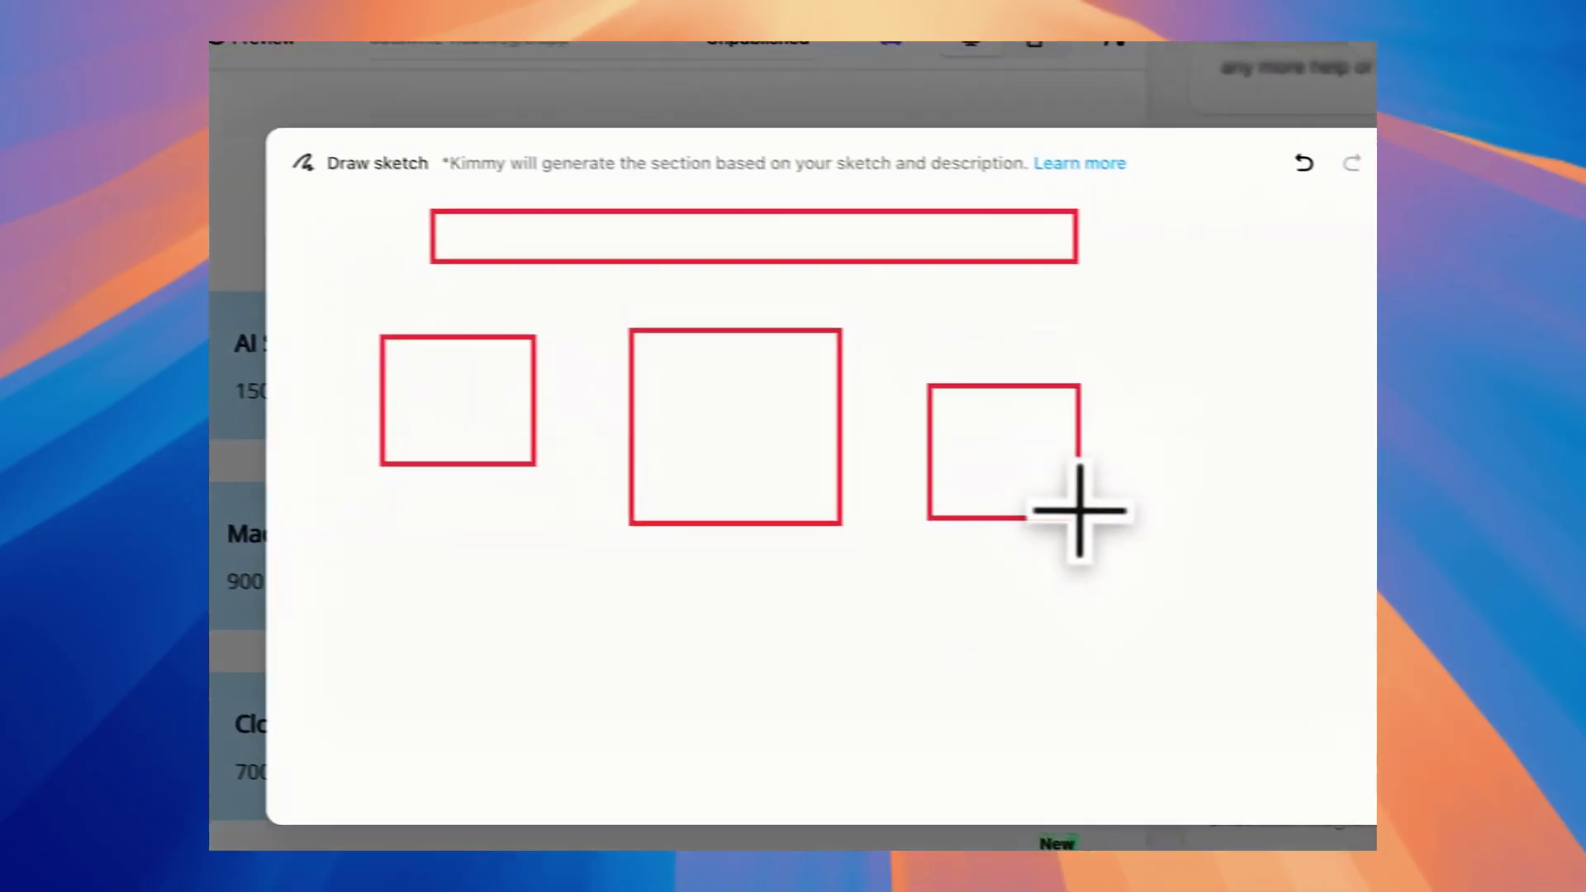
{"action": "left_click_drag", "start_coordinate": [518, 581], "coordinate": [714, 735]}
{"action": "left_click_drag", "start_coordinate": [836, 585], "coordinate": [1062, 687]}
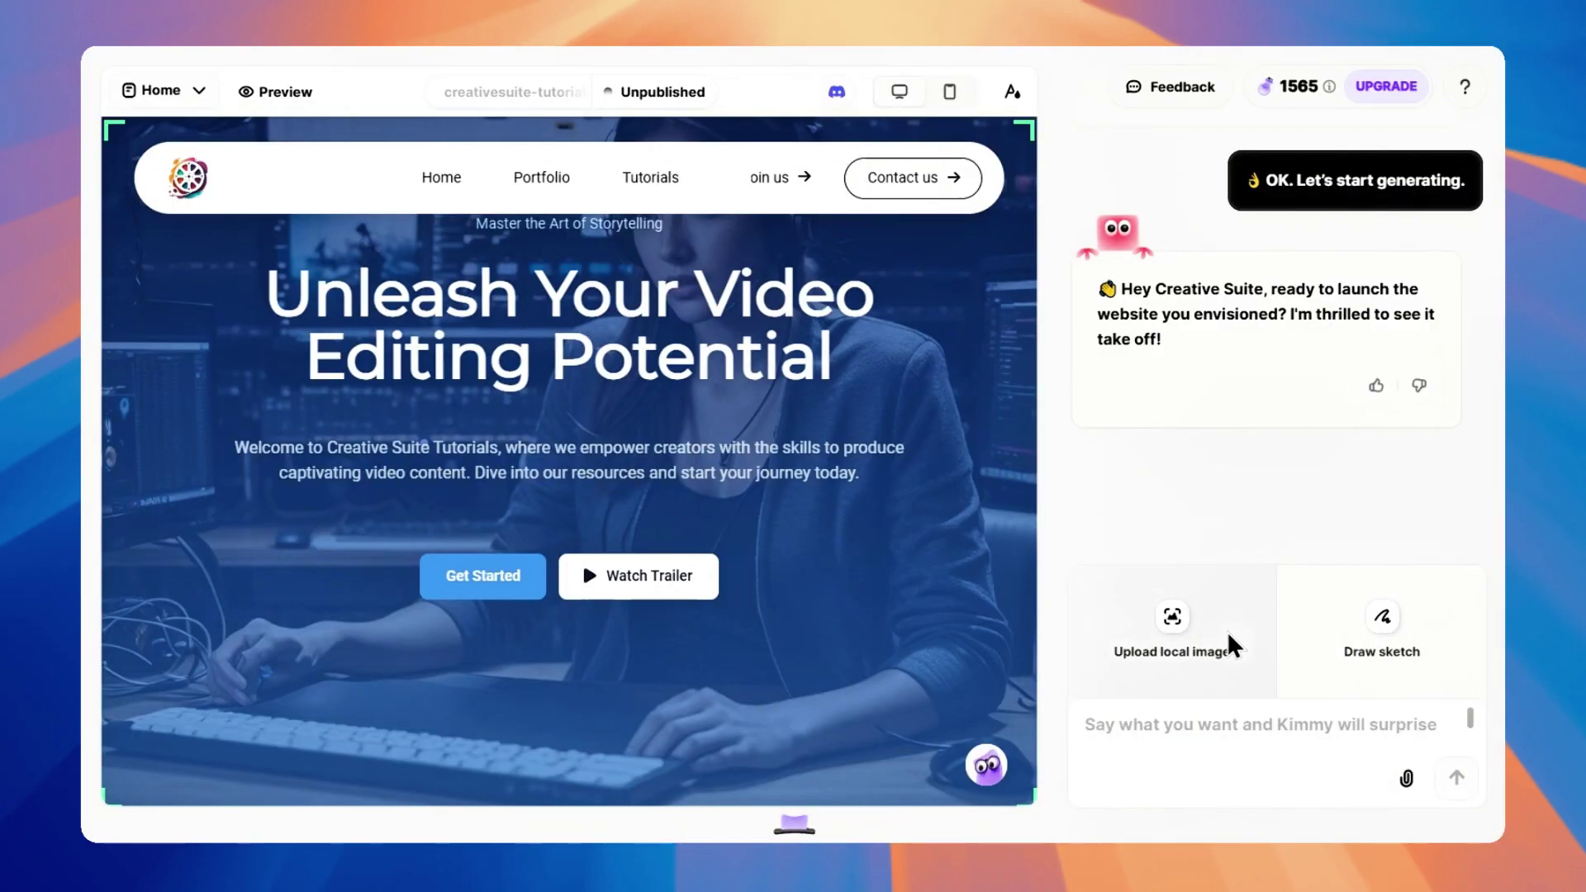
{"action": "left_click", "coordinate": [1368, 626]}
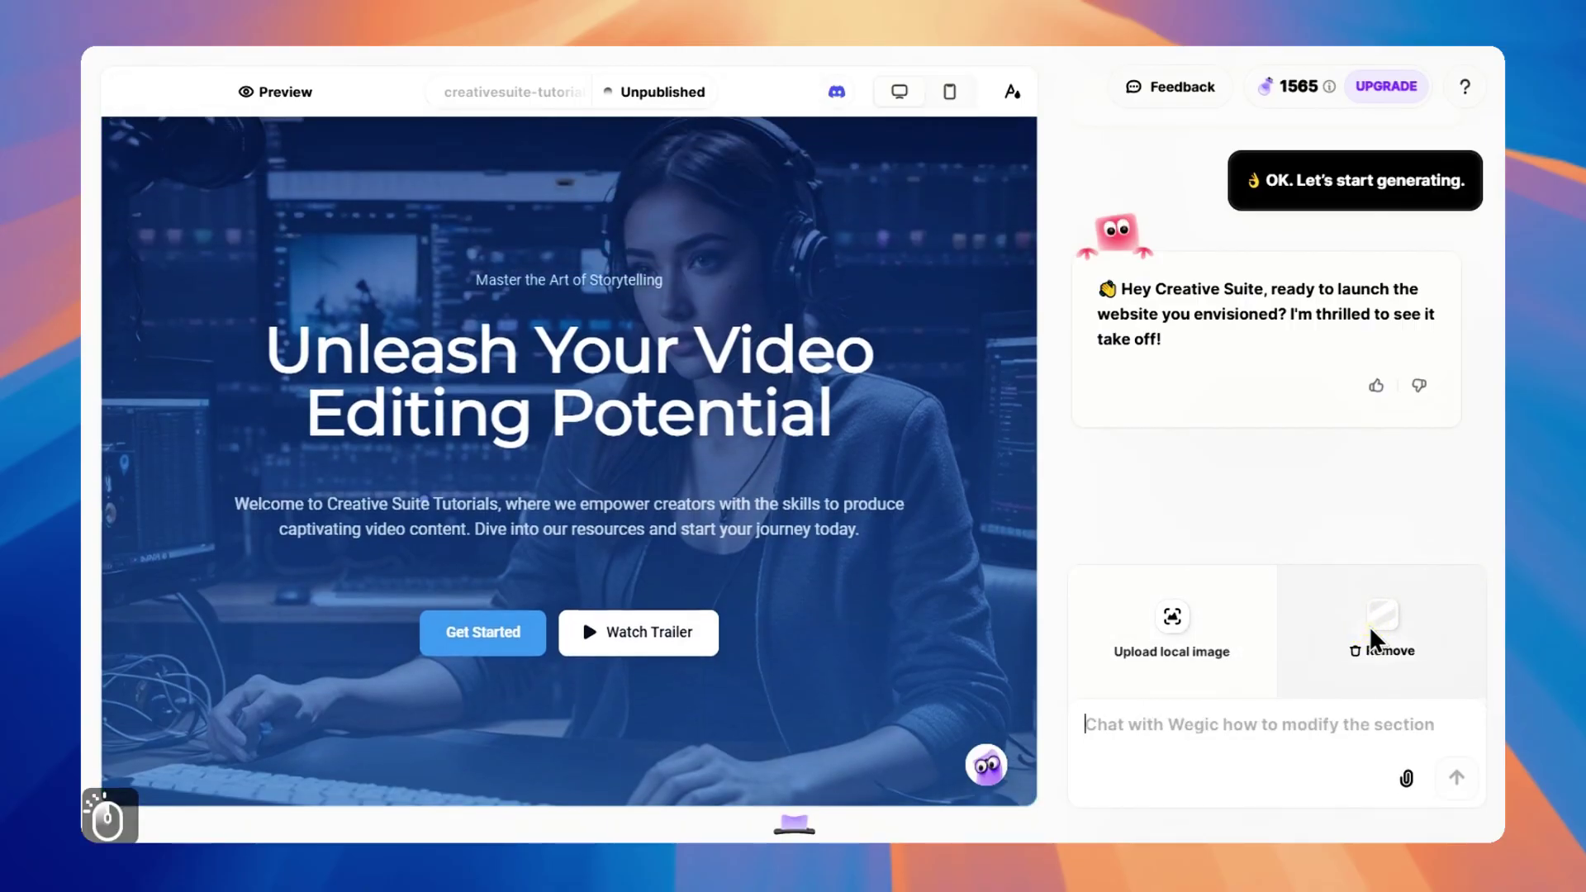
{"action": "left_click", "coordinate": [1370, 626]}
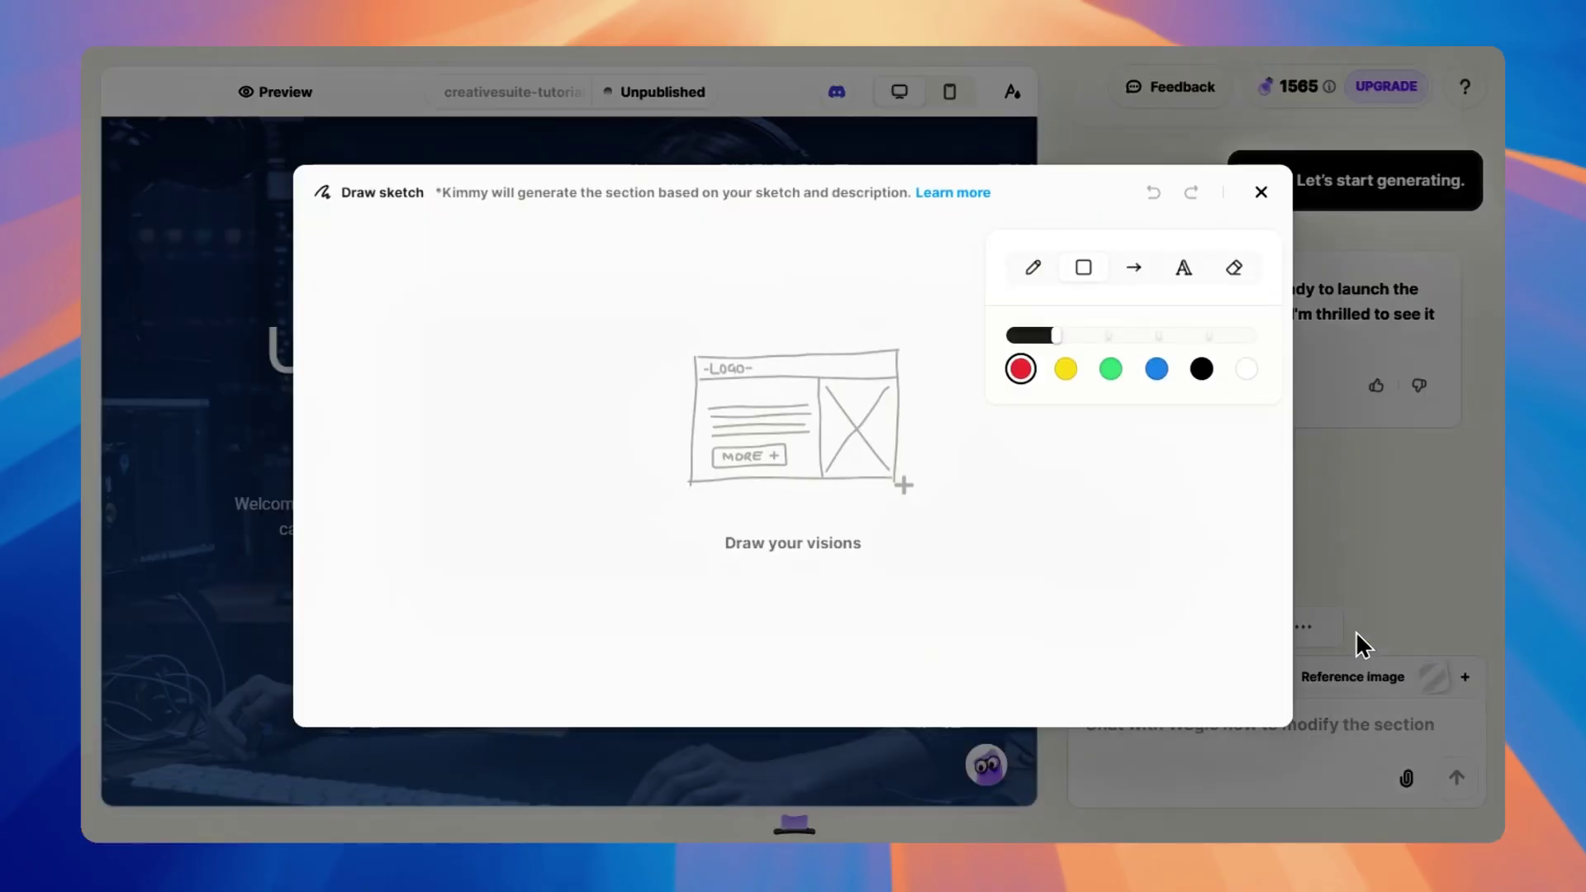
{"action": "left_click", "coordinate": [1261, 191]}
Sketch and save a wireframe for the Home page footer: a large outer rectangle containing two boxes side by side above one wide bar
{"action": "scroll", "coordinate": [868, 566], "scroll_direction": "down", "scroll_amount": 10}
{"action": "scroll", "coordinate": [865, 557], "scroll_direction": "down", "scroll_amount": 10}
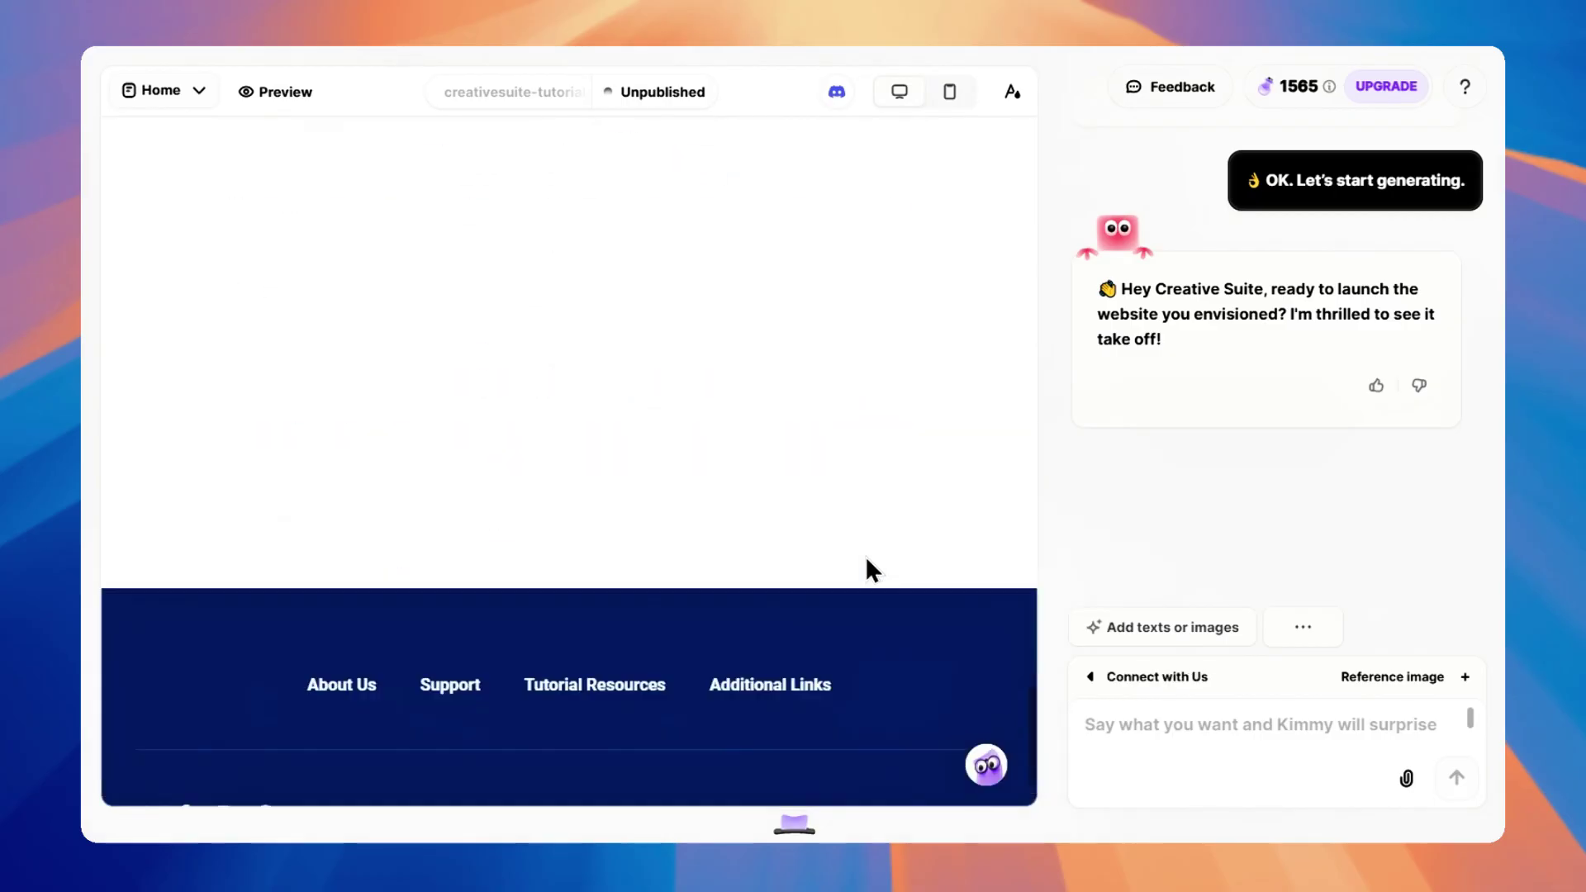
{"action": "left_click", "coordinate": [969, 590]}
{"action": "left_click", "coordinate": [865, 548]}
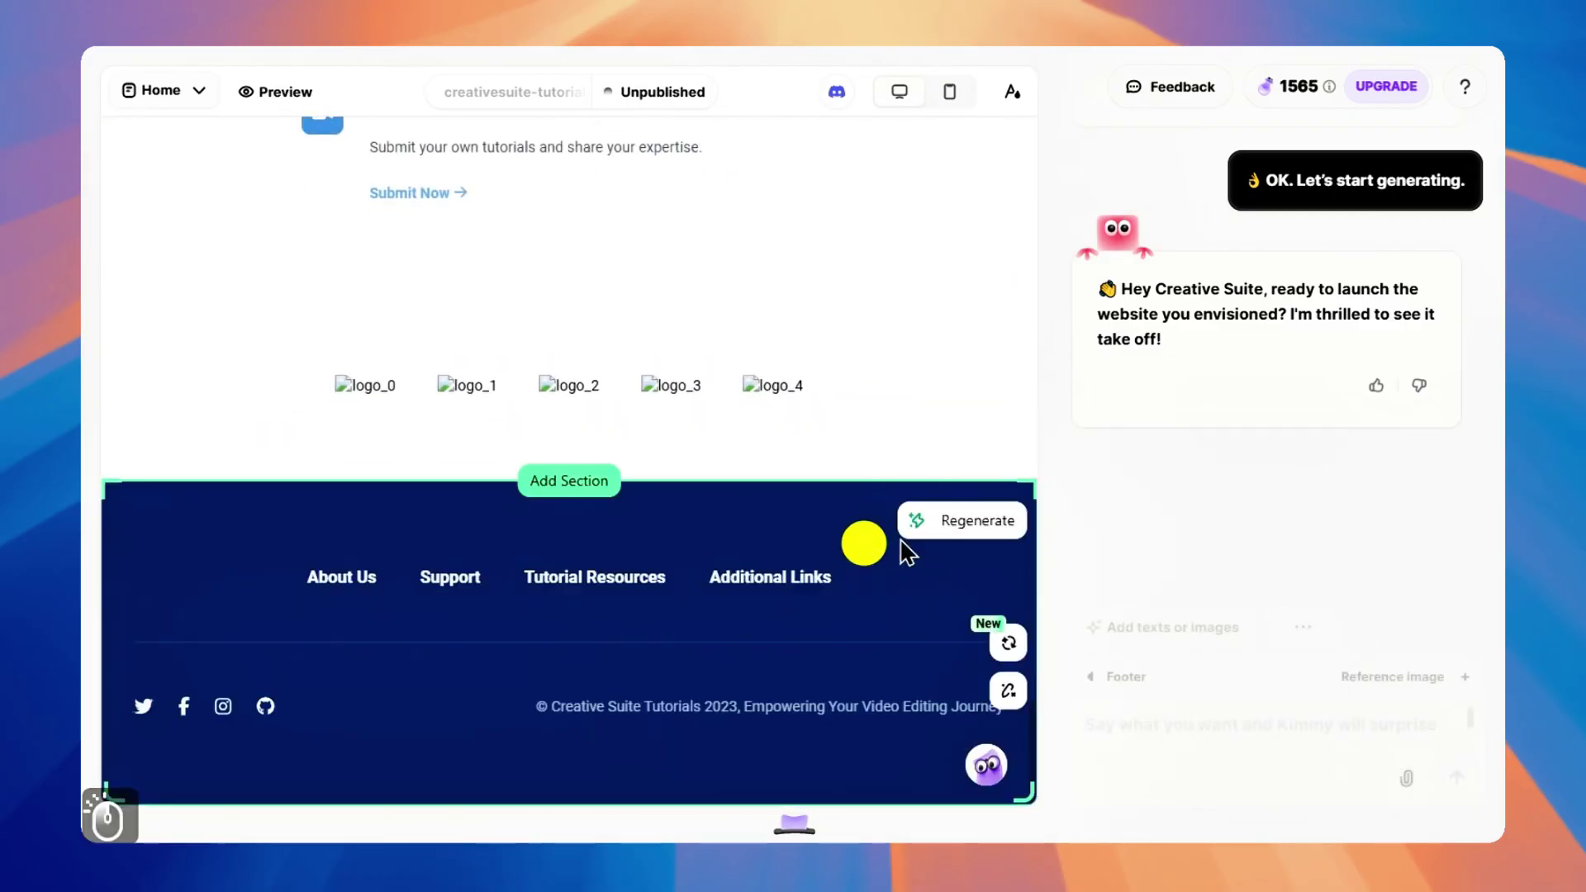
{"action": "left_click", "coordinate": [1465, 675]}
{"action": "left_click", "coordinate": [1393, 632]}
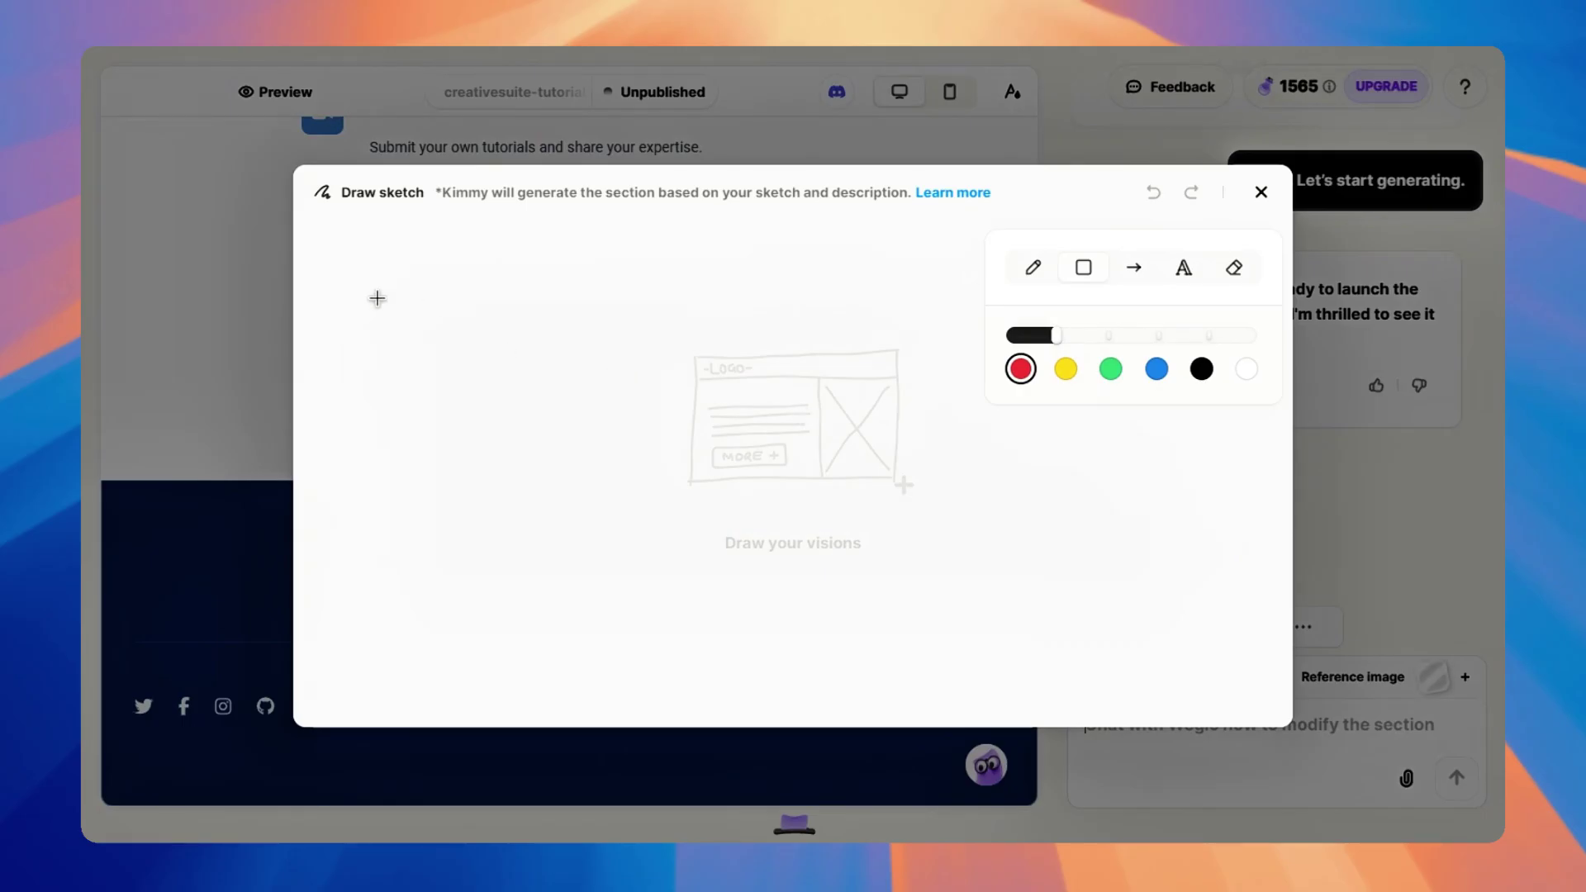
{"action": "mouse_move", "coordinate": [377, 298]}
{"action": "left_mouse_down"}
{"action": "mouse_move", "coordinate": [1002, 570]}
{"action": "mouse_move", "coordinate": [964, 600]}
{"action": "left_mouse_up"}
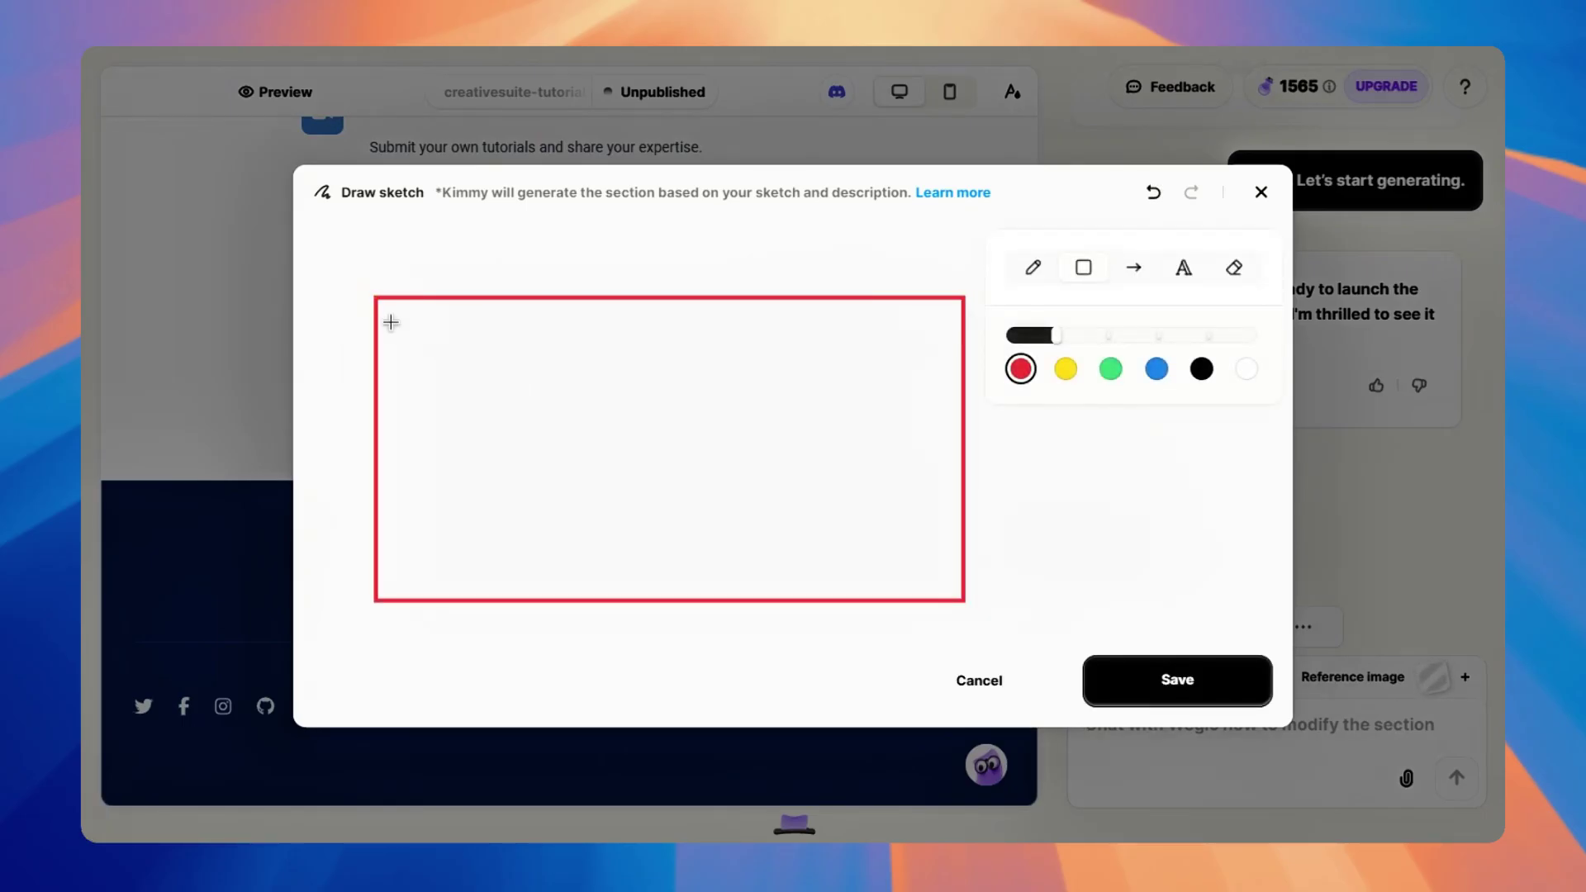
{"action": "mouse_move", "coordinate": [393, 317]}
{"action": "left_mouse_down"}
{"action": "mouse_move", "coordinate": [702, 493]}
{"action": "mouse_move", "coordinate": [720, 478]}
{"action": "left_mouse_up"}
{"action": "mouse_move", "coordinate": [400, 512]}
{"action": "left_mouse_down"}
{"action": "mouse_move", "coordinate": [702, 595]}
{"action": "mouse_move", "coordinate": [932, 569]}
{"action": "left_mouse_up"}
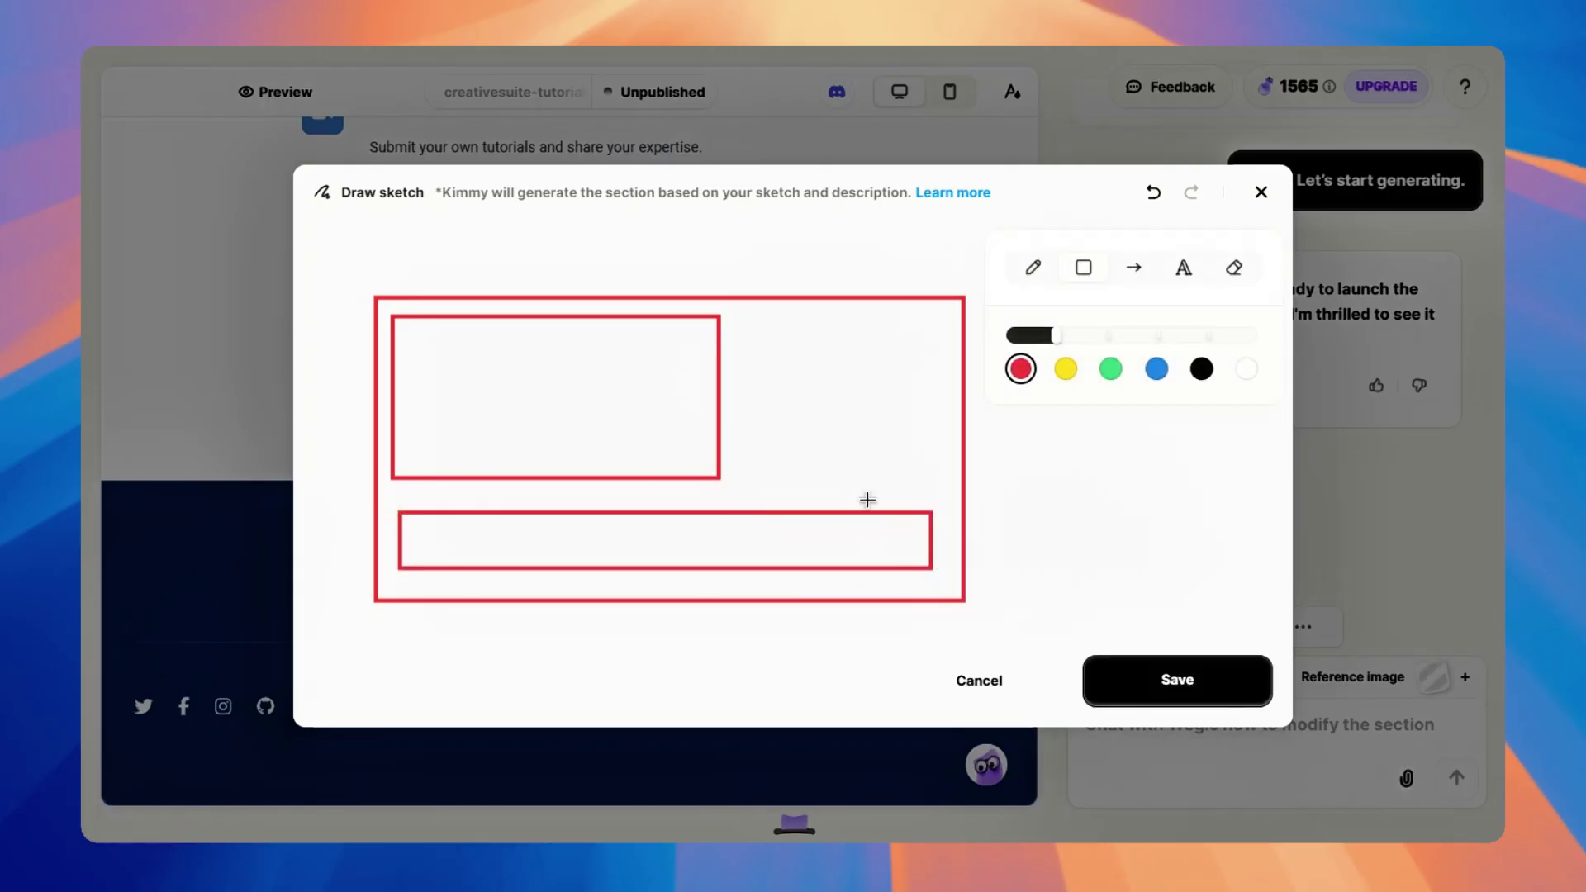
{"action": "mouse_move", "coordinate": [753, 335]}
{"action": "left_mouse_down"}
{"action": "mouse_move", "coordinate": [829, 416]}
{"action": "mouse_move", "coordinate": [921, 460]}
{"action": "mouse_move", "coordinate": [921, 480]}
{"action": "left_mouse_up"}
{"action": "left_click", "coordinate": [1173, 694]}
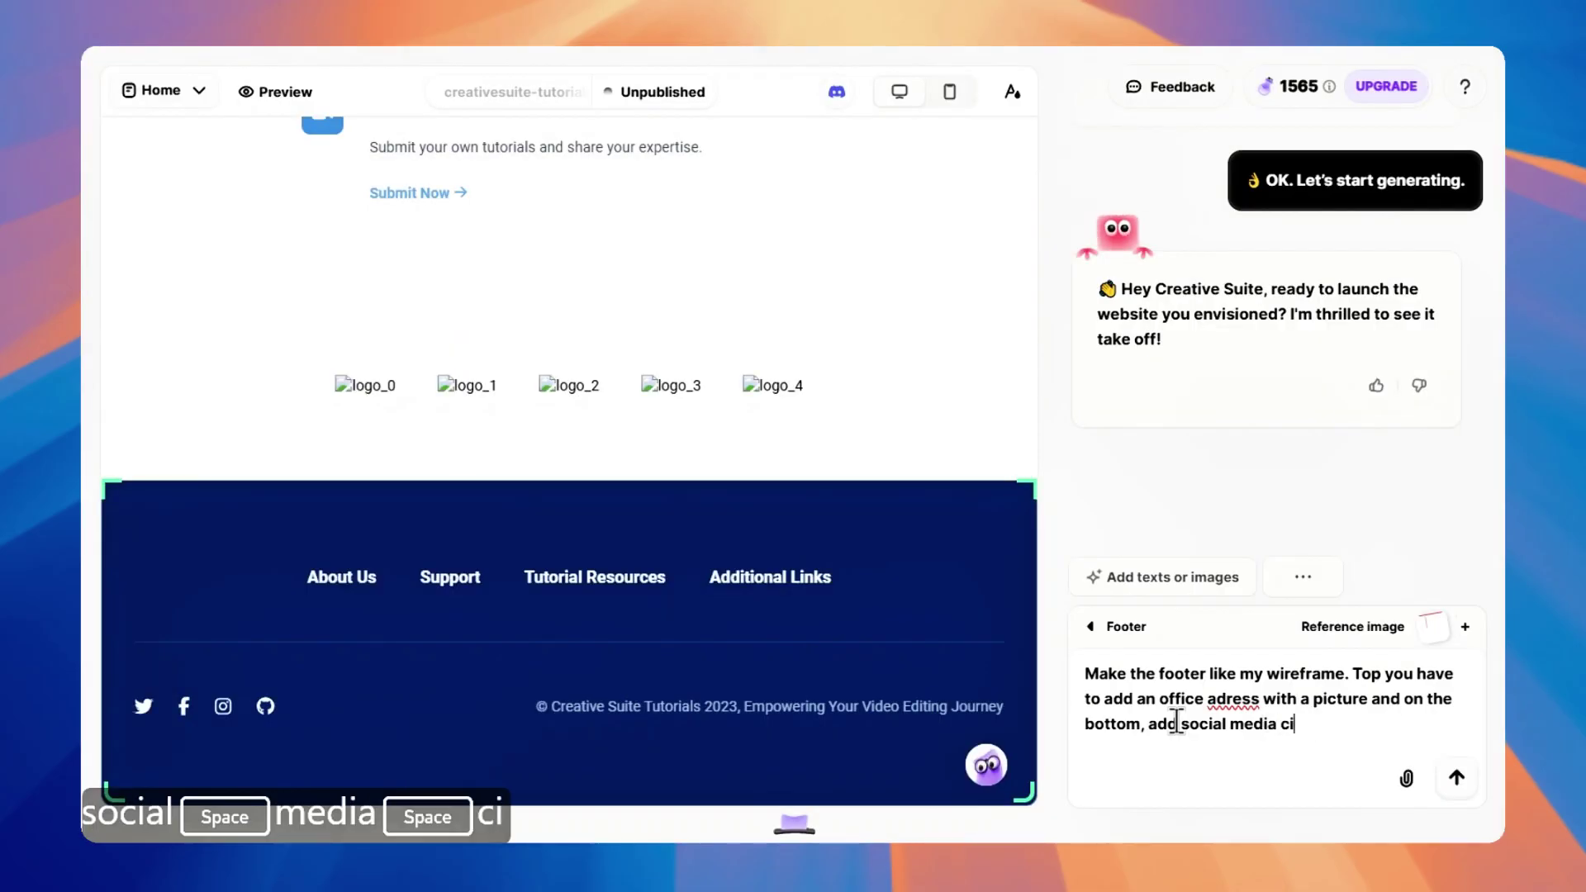
Ask Kimmy to make the footer like the wireframe, with an office address and picture at the top and social media handles at the bottom
{"action": "key", "text": "BackSpace"}
{"action": "key", "text": "BackSpace"}
{"action": "type", "text": "handles."}
{"action": "key", "text": "Return"}
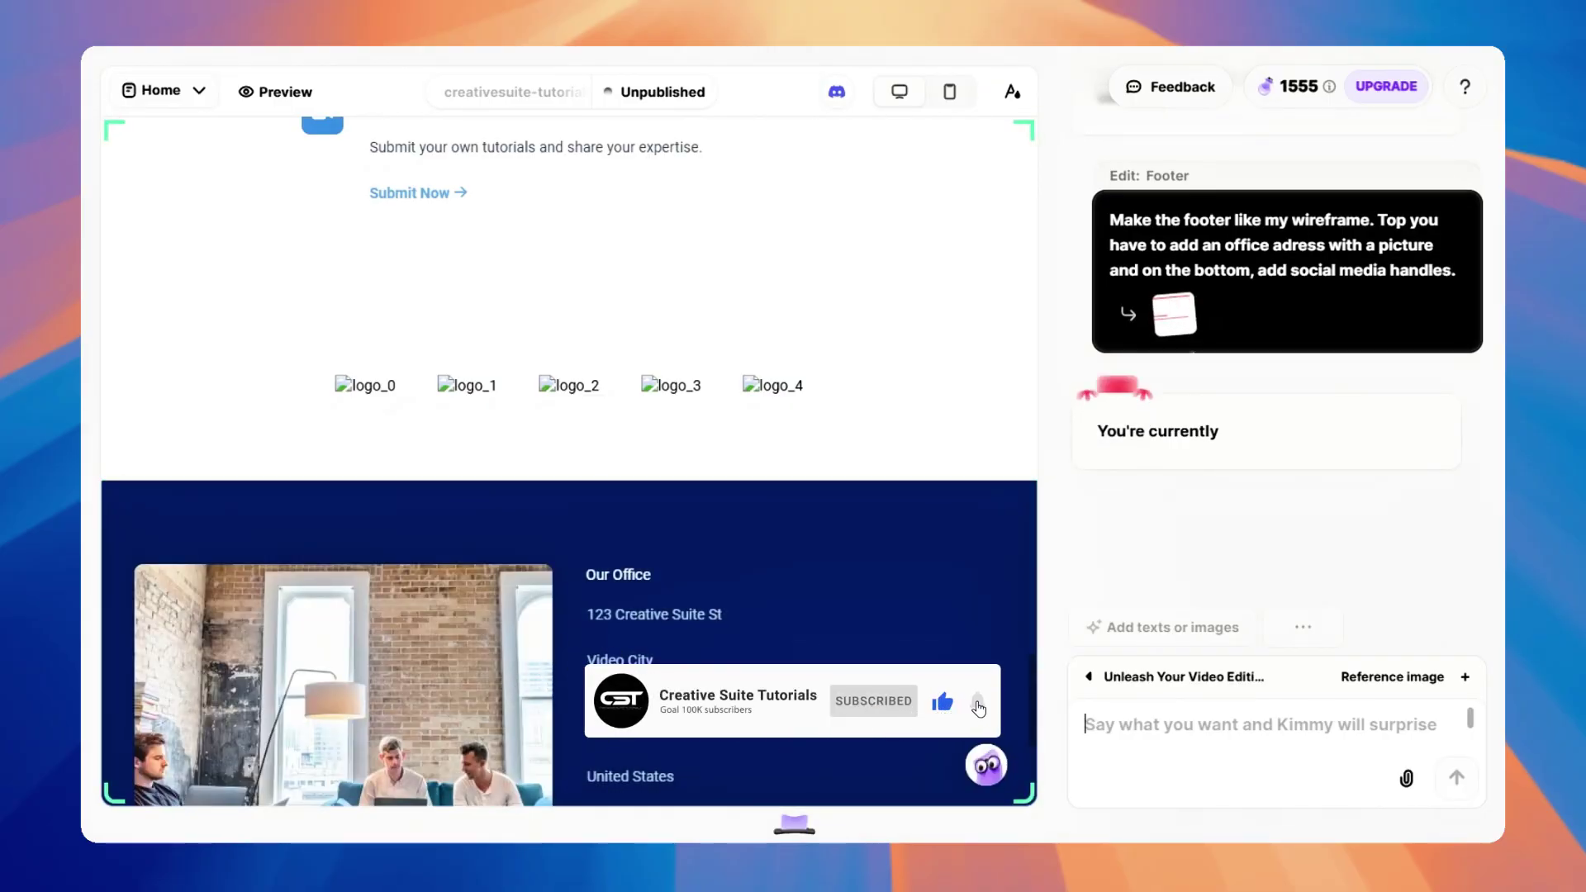
Look over the regenerated footer's office picture, address, links and social media handles
{"action": "scroll", "coordinate": [723, 692], "scroll_direction": "down", "scroll_amount": 4}
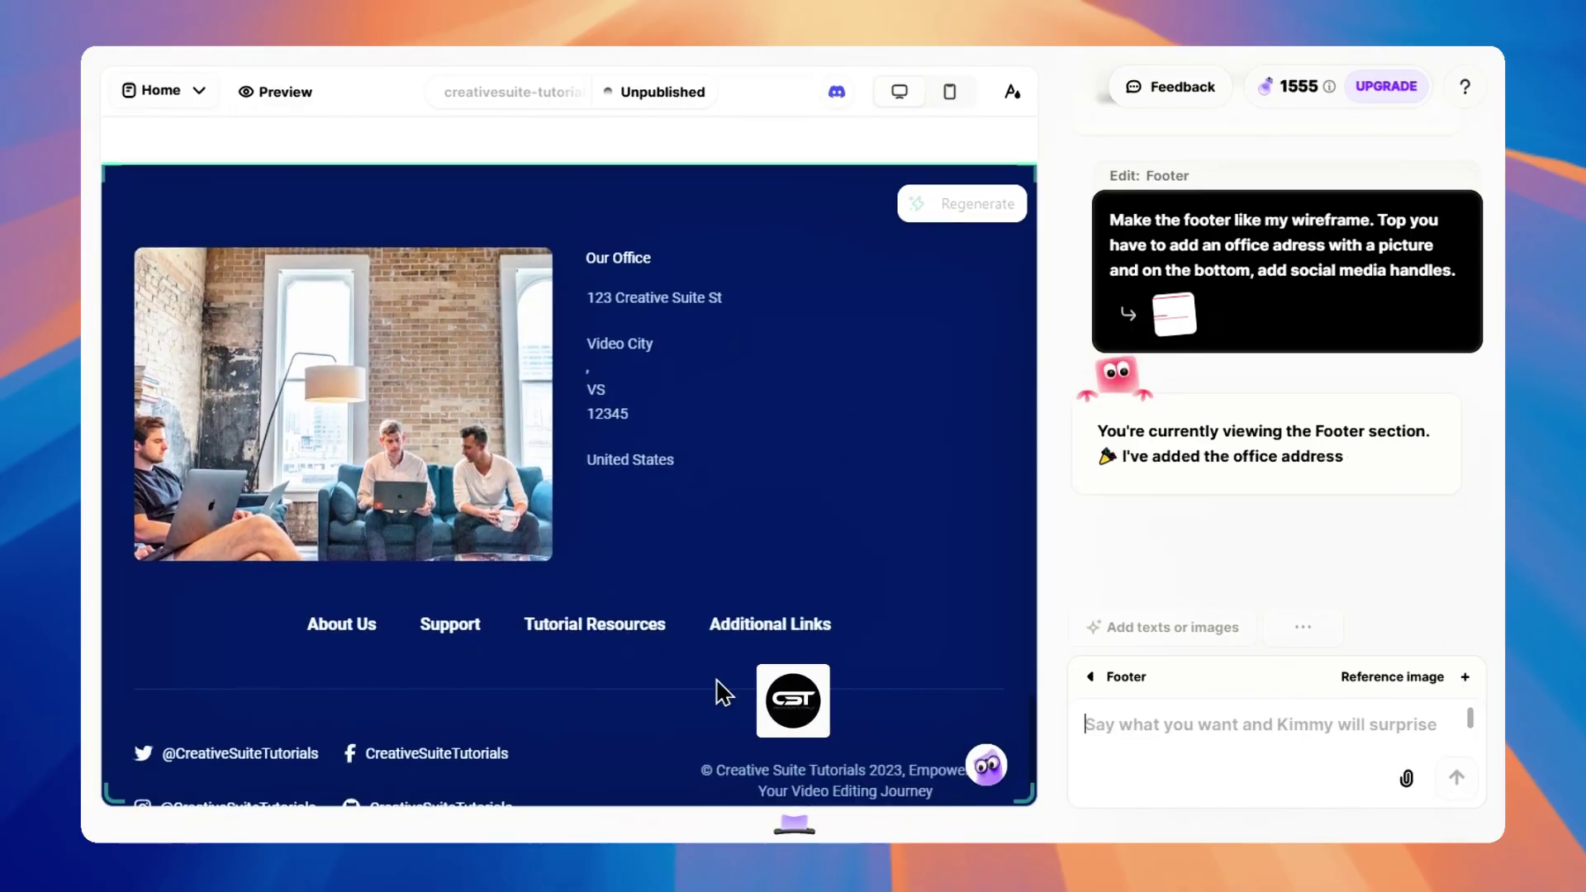
{"action": "scroll", "coordinate": [723, 692], "scroll_direction": "down", "scroll_amount": 2}
{"action": "scroll", "coordinate": [609, 651], "scroll_direction": "up", "scroll_amount": 2}
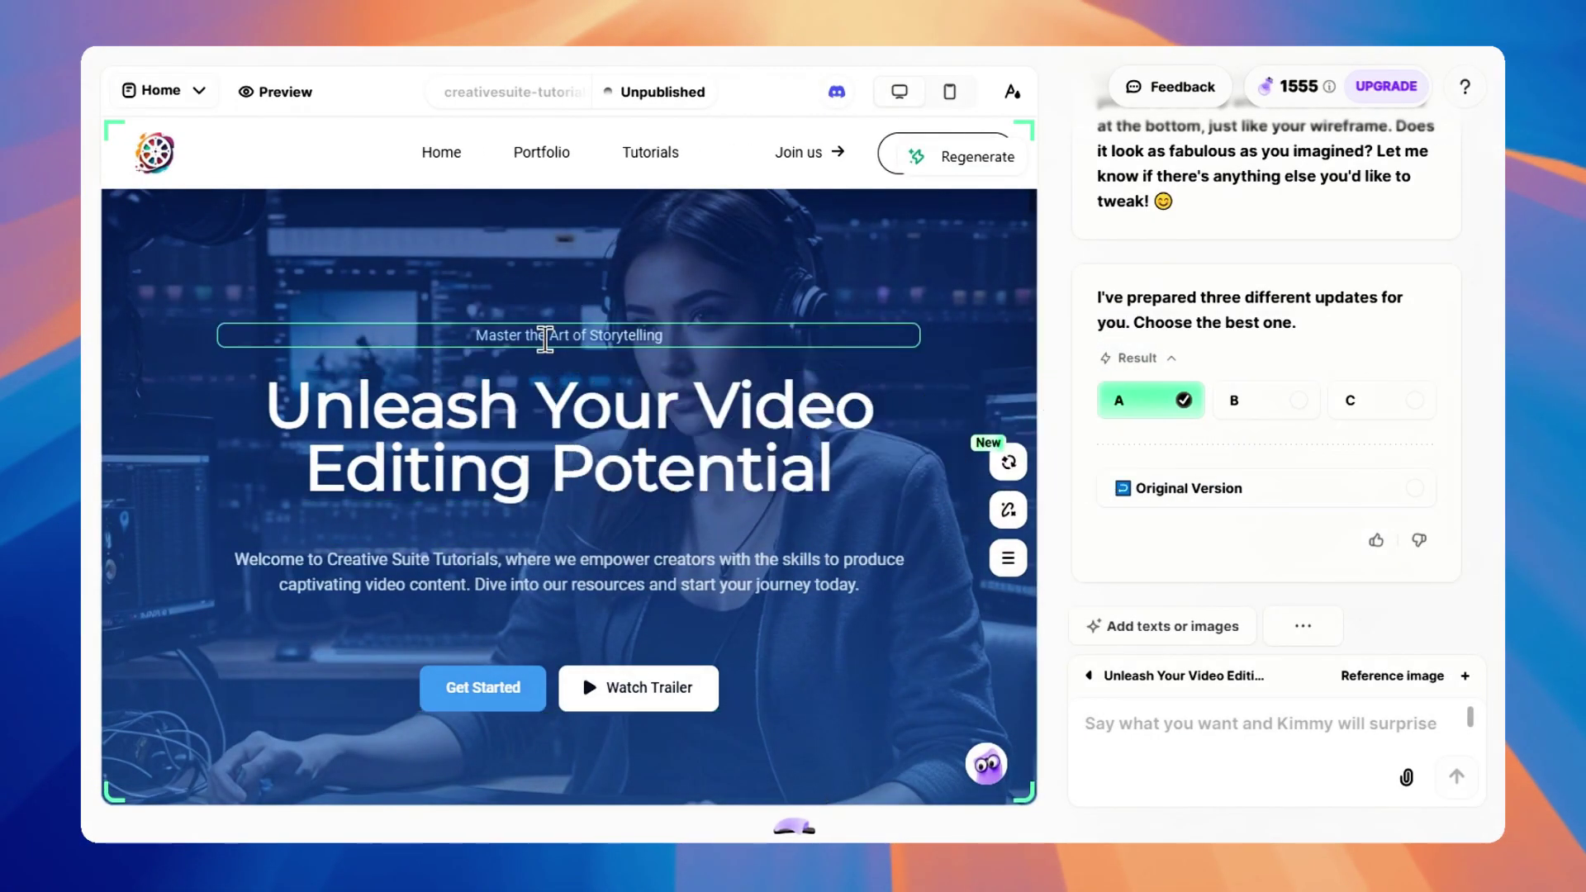
Change the small tagline above the hero heading to "Master tricks, not procedures"
{"action": "left_click", "coordinate": [544, 339]}
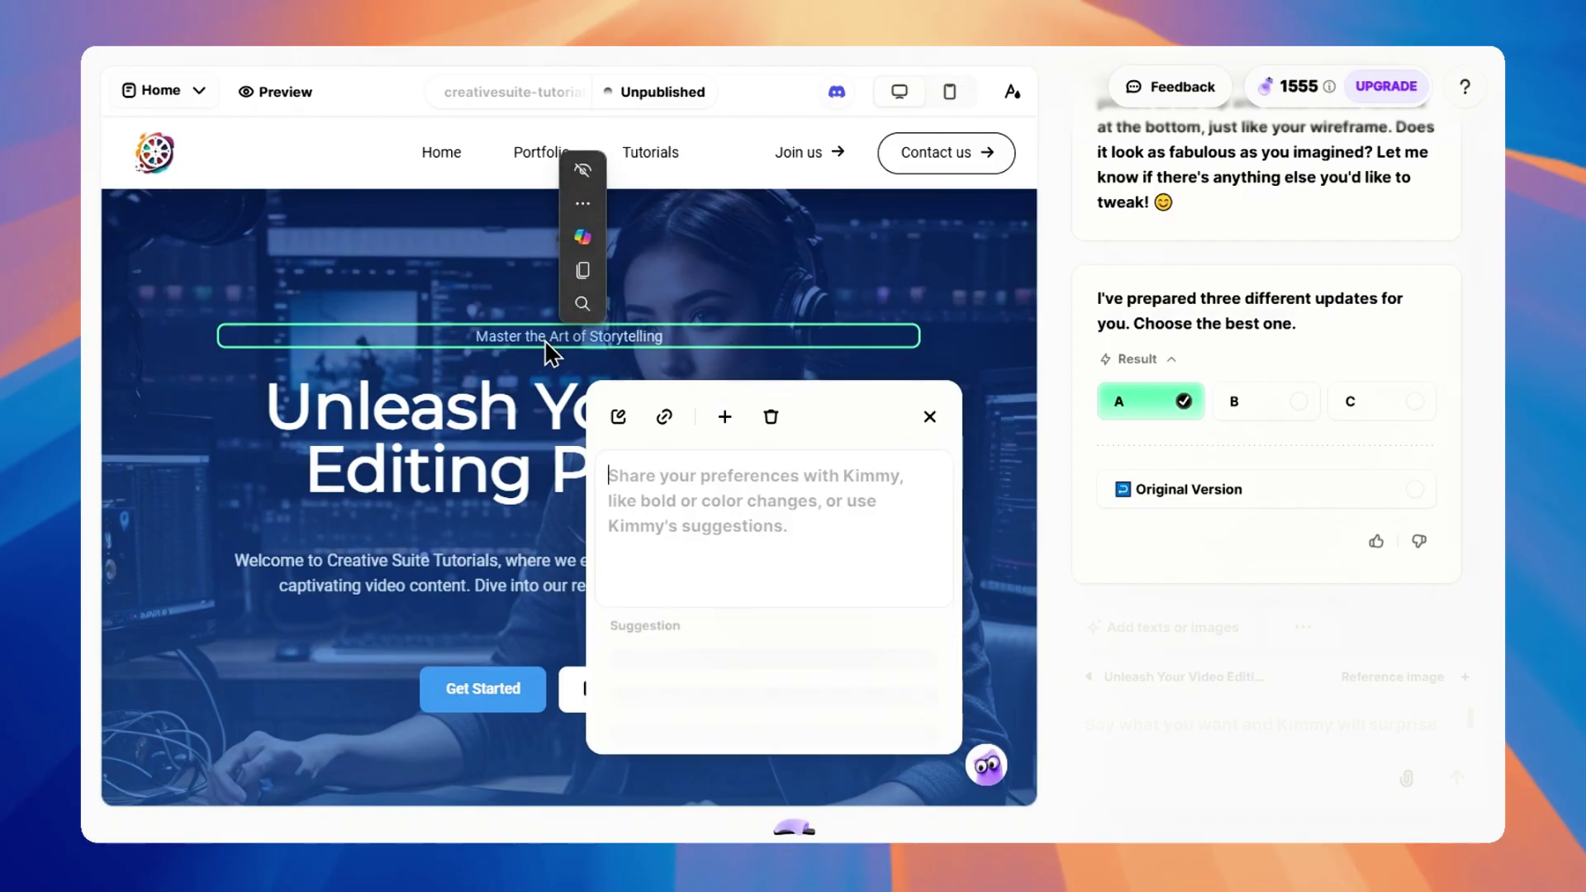
{"action": "left_click", "coordinate": [622, 415]}
{"action": "key", "text": "ctrl+a"}
{"action": "type", "text": "Master"}
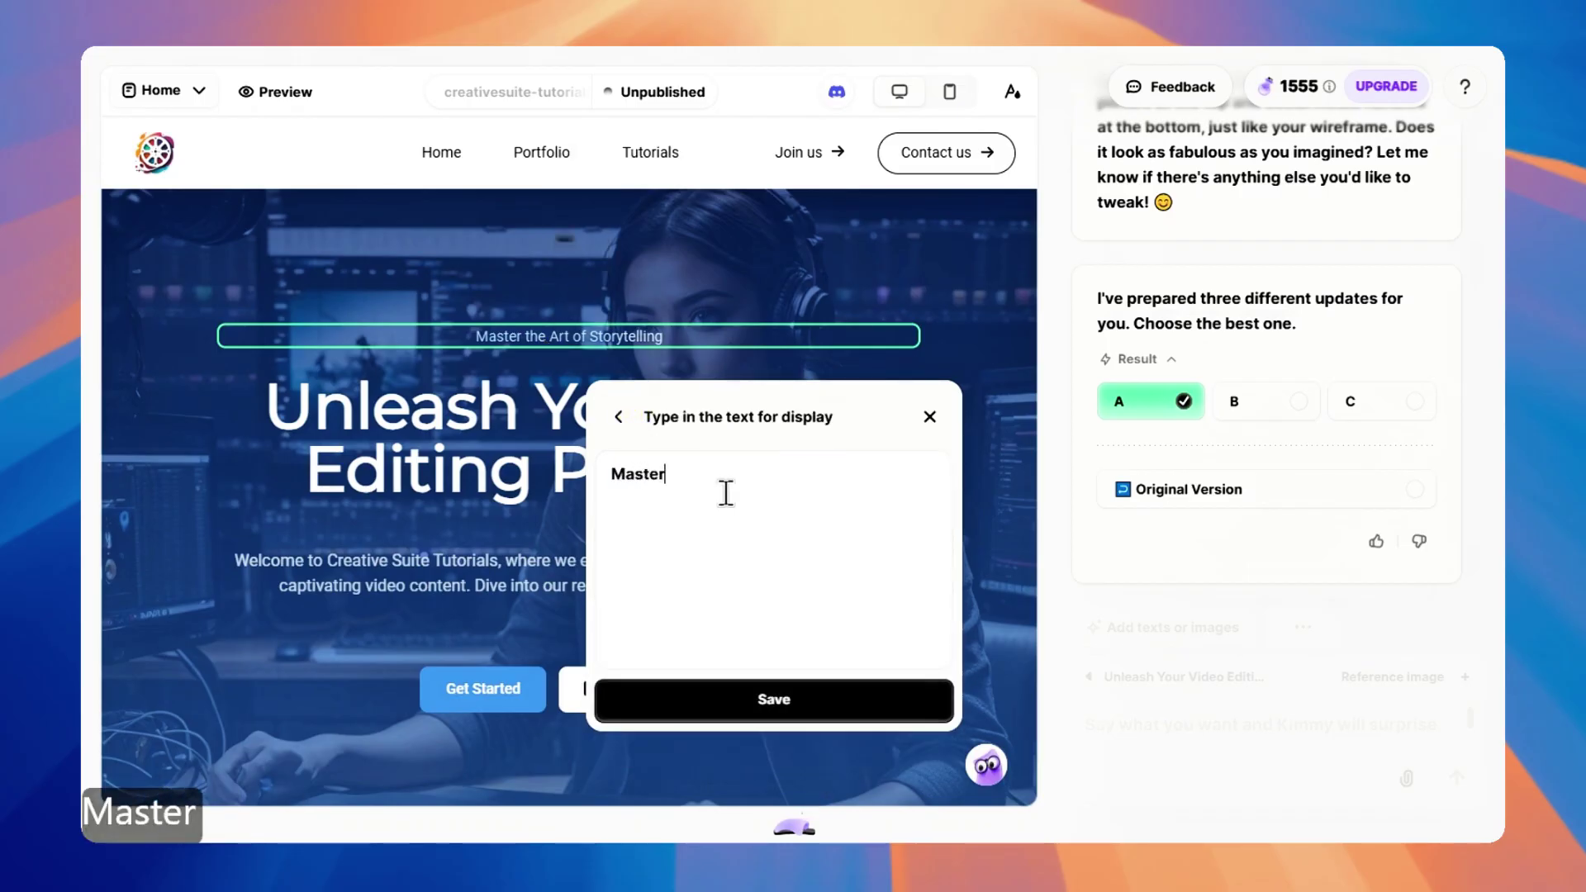
{"action": "type", "text": " tricks, not procedures"}
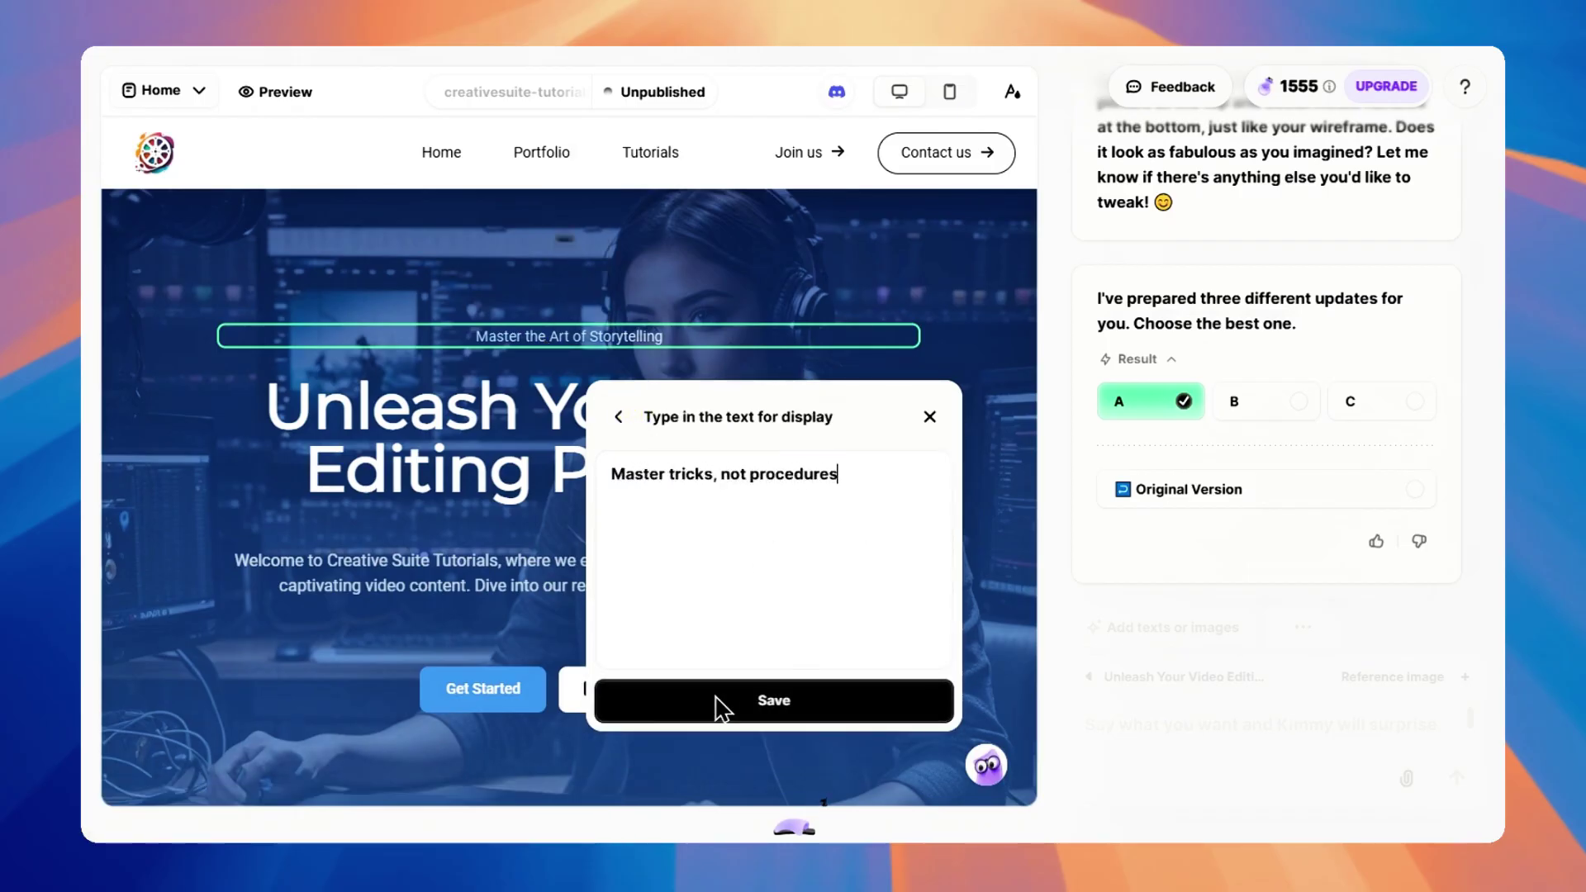
{"action": "left_click", "coordinate": [717, 703]}
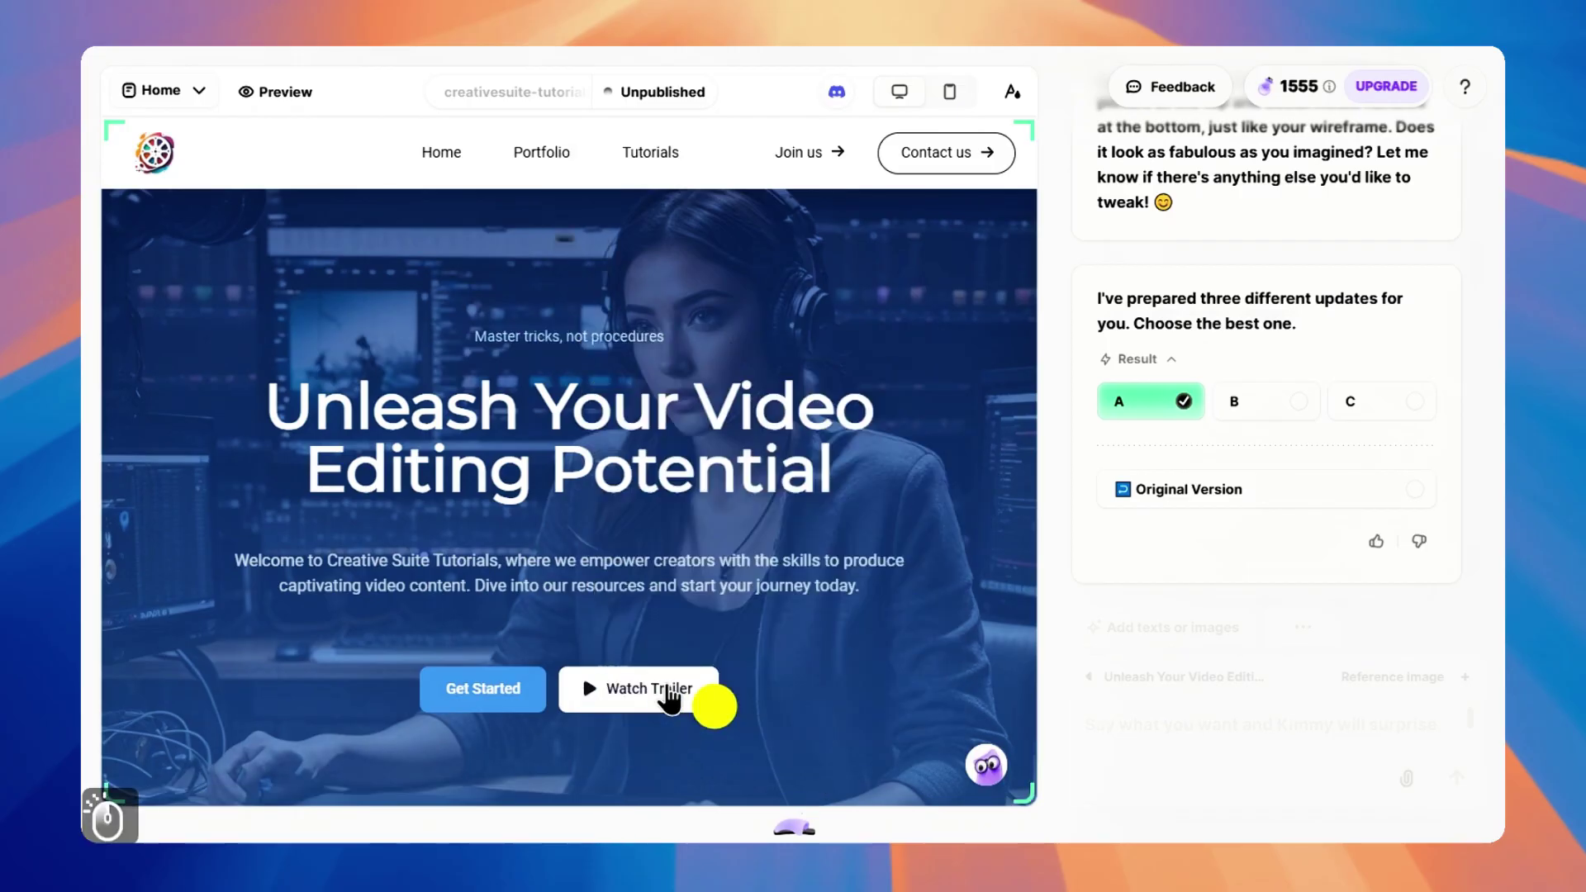
Change the hero section's main heading to "Creativity Catalyst"
{"action": "double_click", "coordinate": [486, 459]}
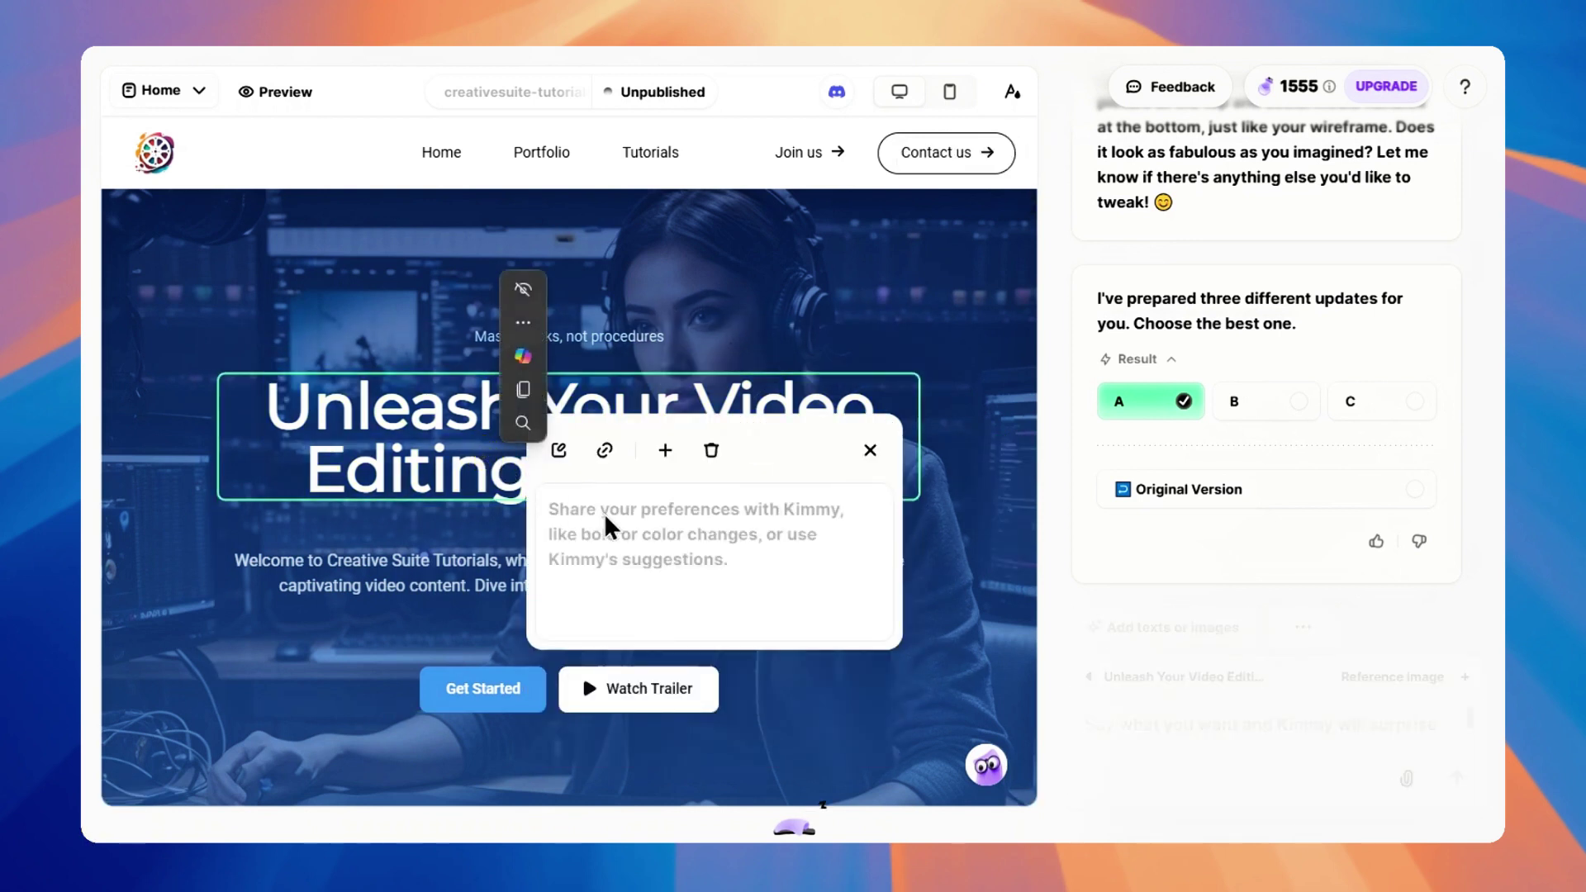
{"action": "left_click", "coordinate": [557, 448]}
{"action": "key", "text": "ctrl+a"}
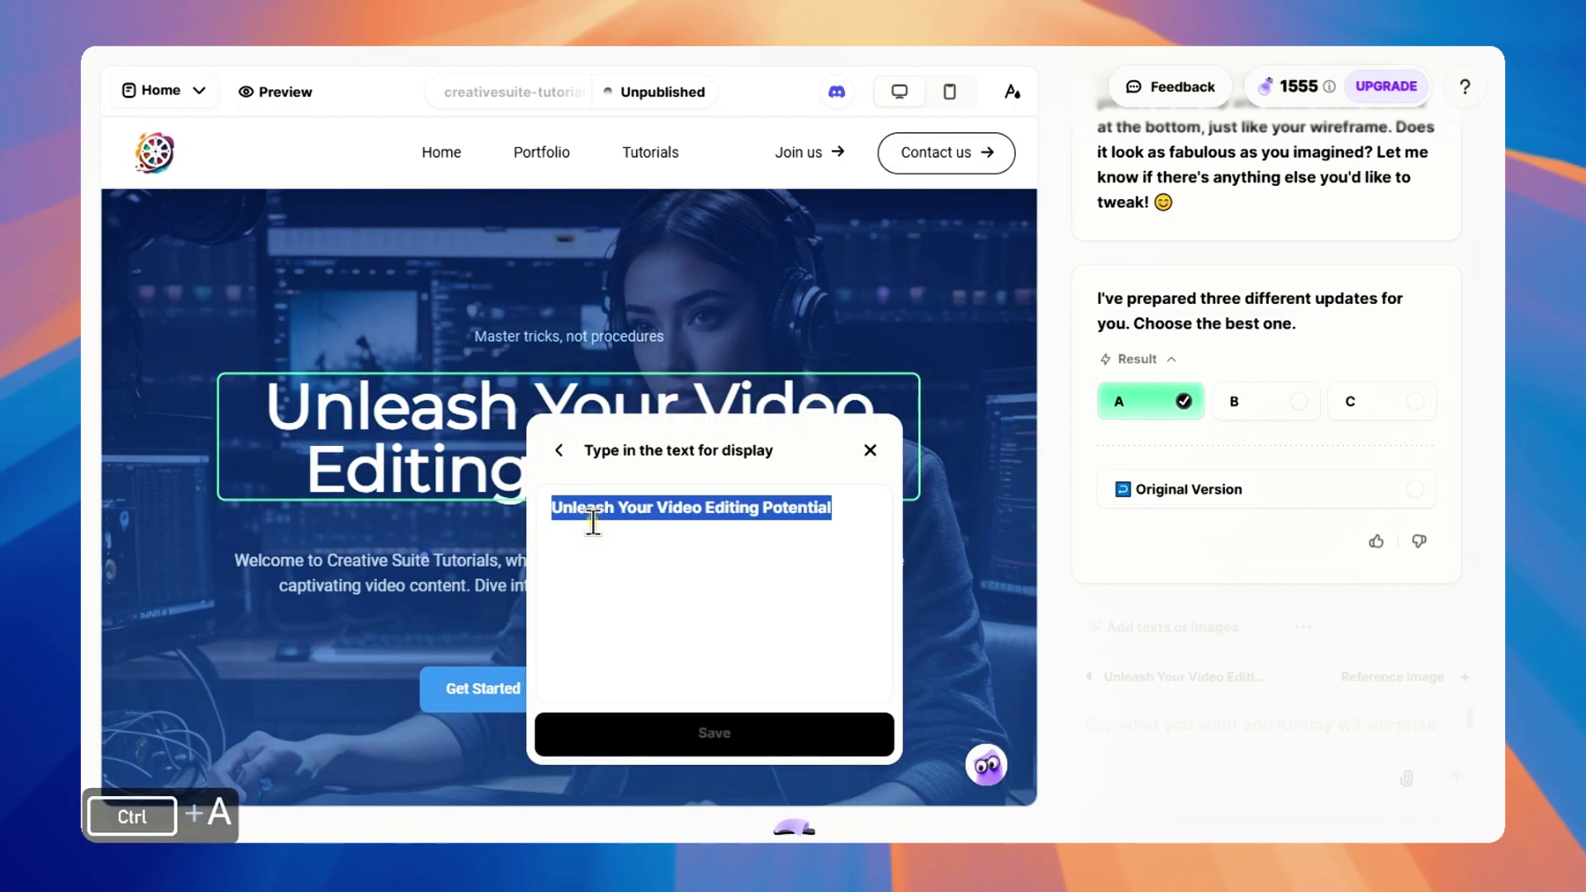
{"action": "type", "text": "Creativity Catal"}
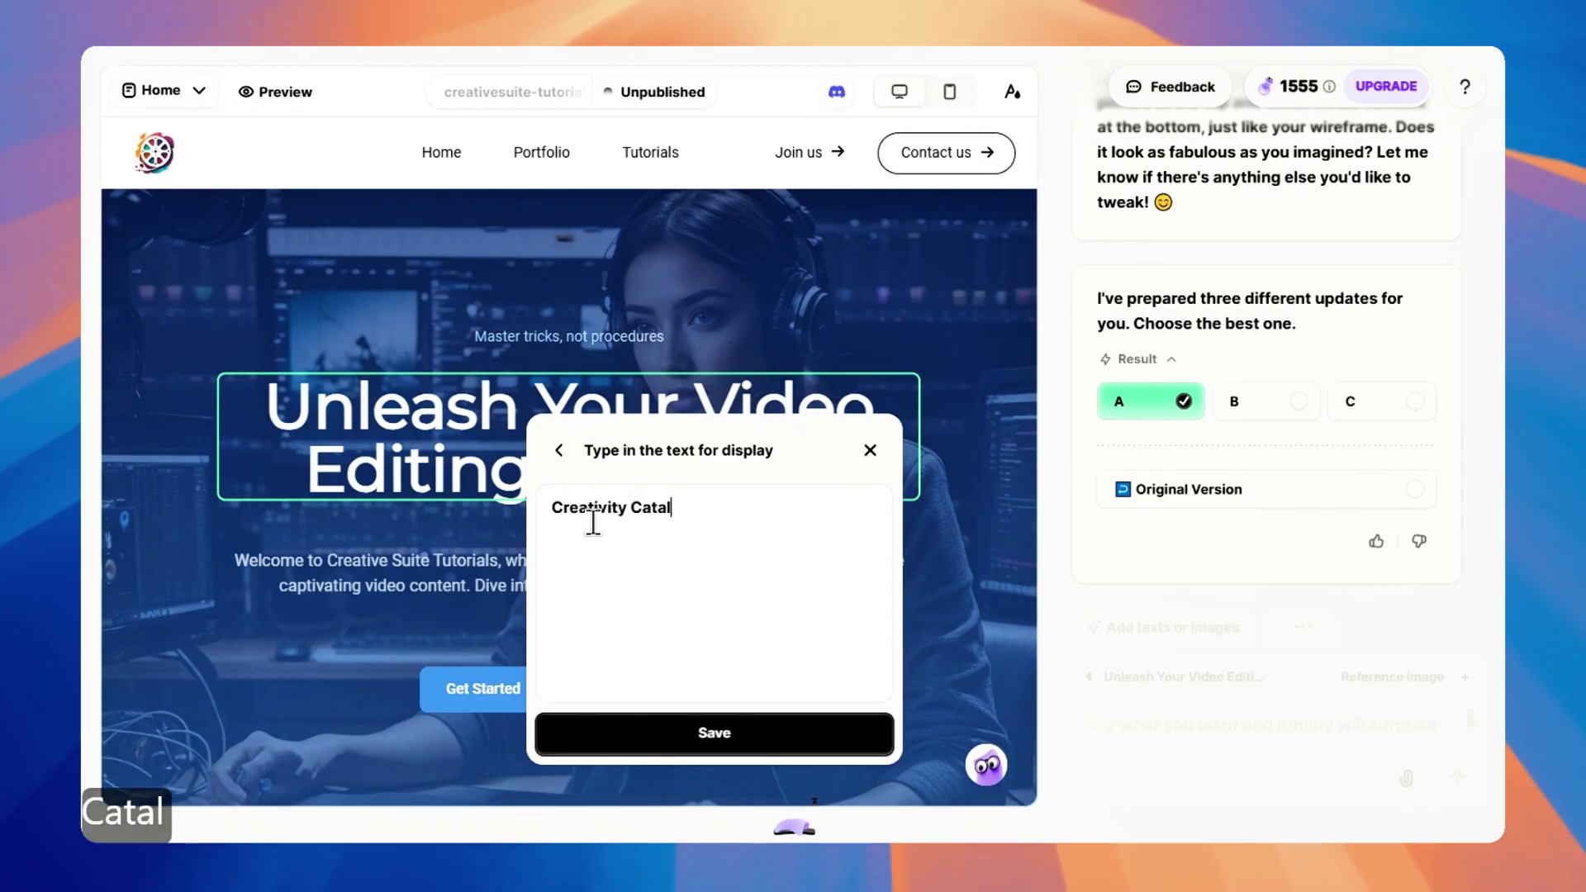
{"action": "type", "text": "ust"}
{"action": "key", "text": "BackSpace"}
{"action": "type", "text": "yst"}
{"action": "left_click", "coordinate": [683, 735]}
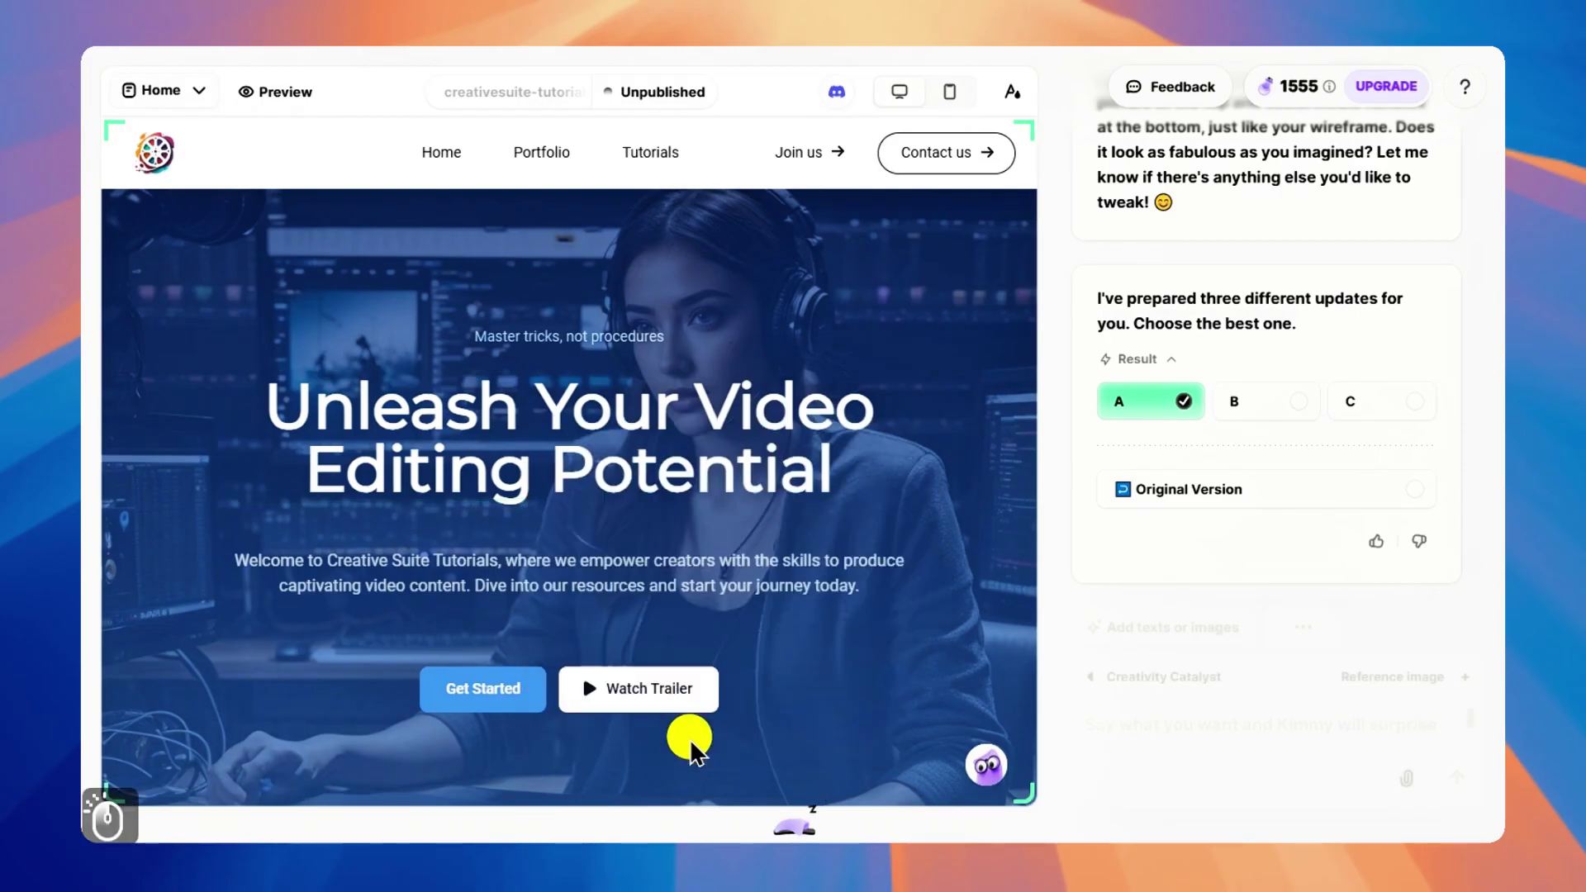
Go to the Portfolio page and select the section with the unavailable video for editing
{"action": "left_click", "coordinate": [146, 322]}
{"action": "left_click", "coordinate": [221, 397]}
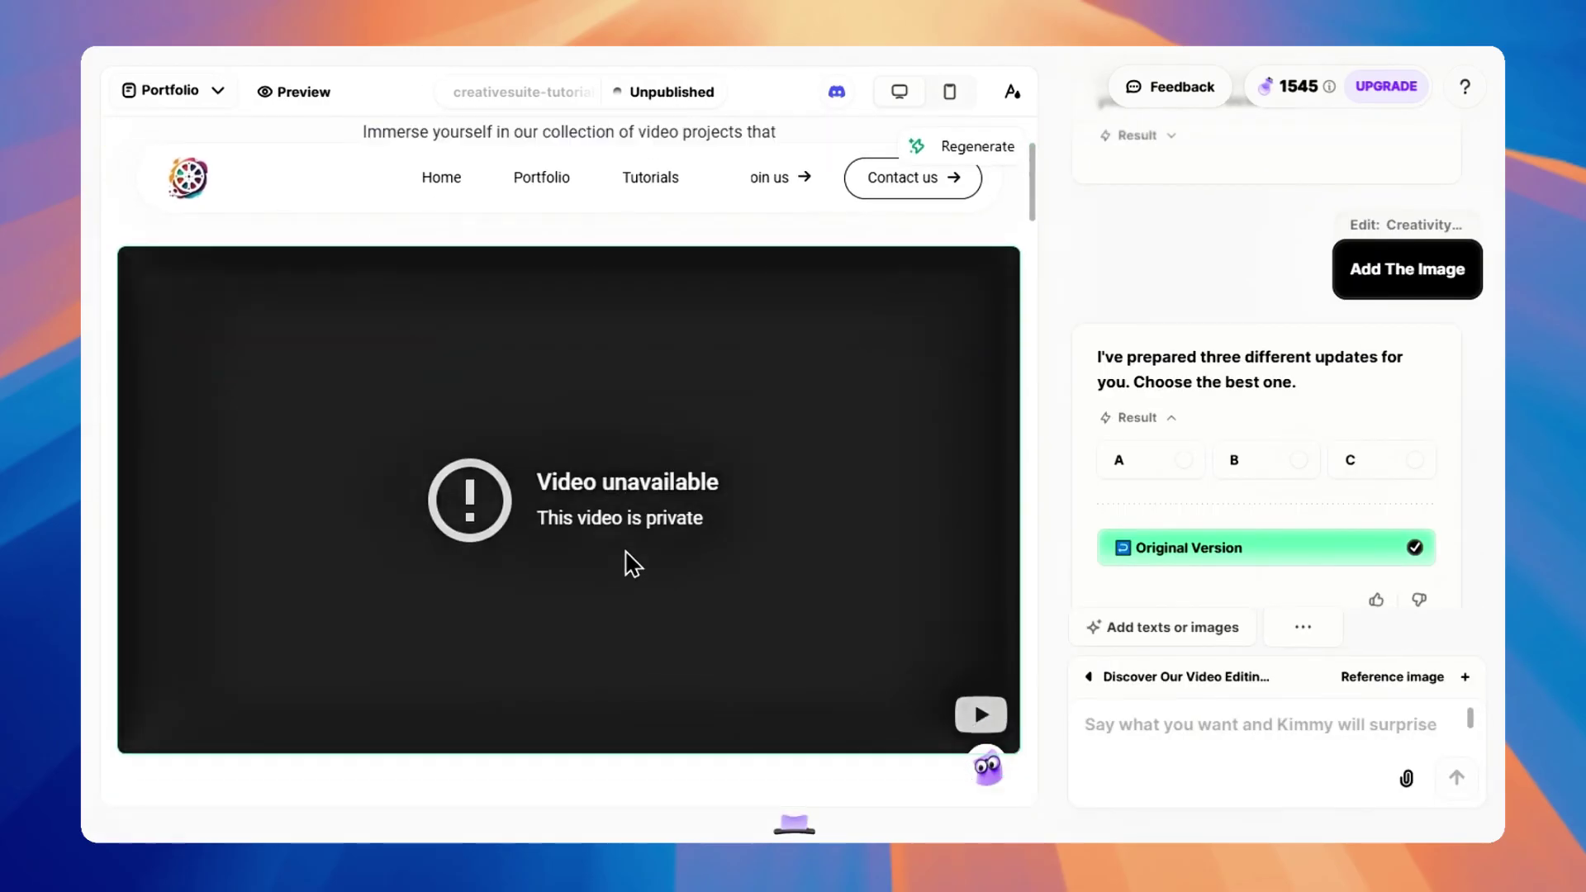
{"action": "left_click", "coordinate": [655, 577]}
{"action": "scroll", "coordinate": [873, 700], "scroll_direction": "down", "scroll_amount": 2}
{"action": "left_click", "coordinate": [846, 616]}
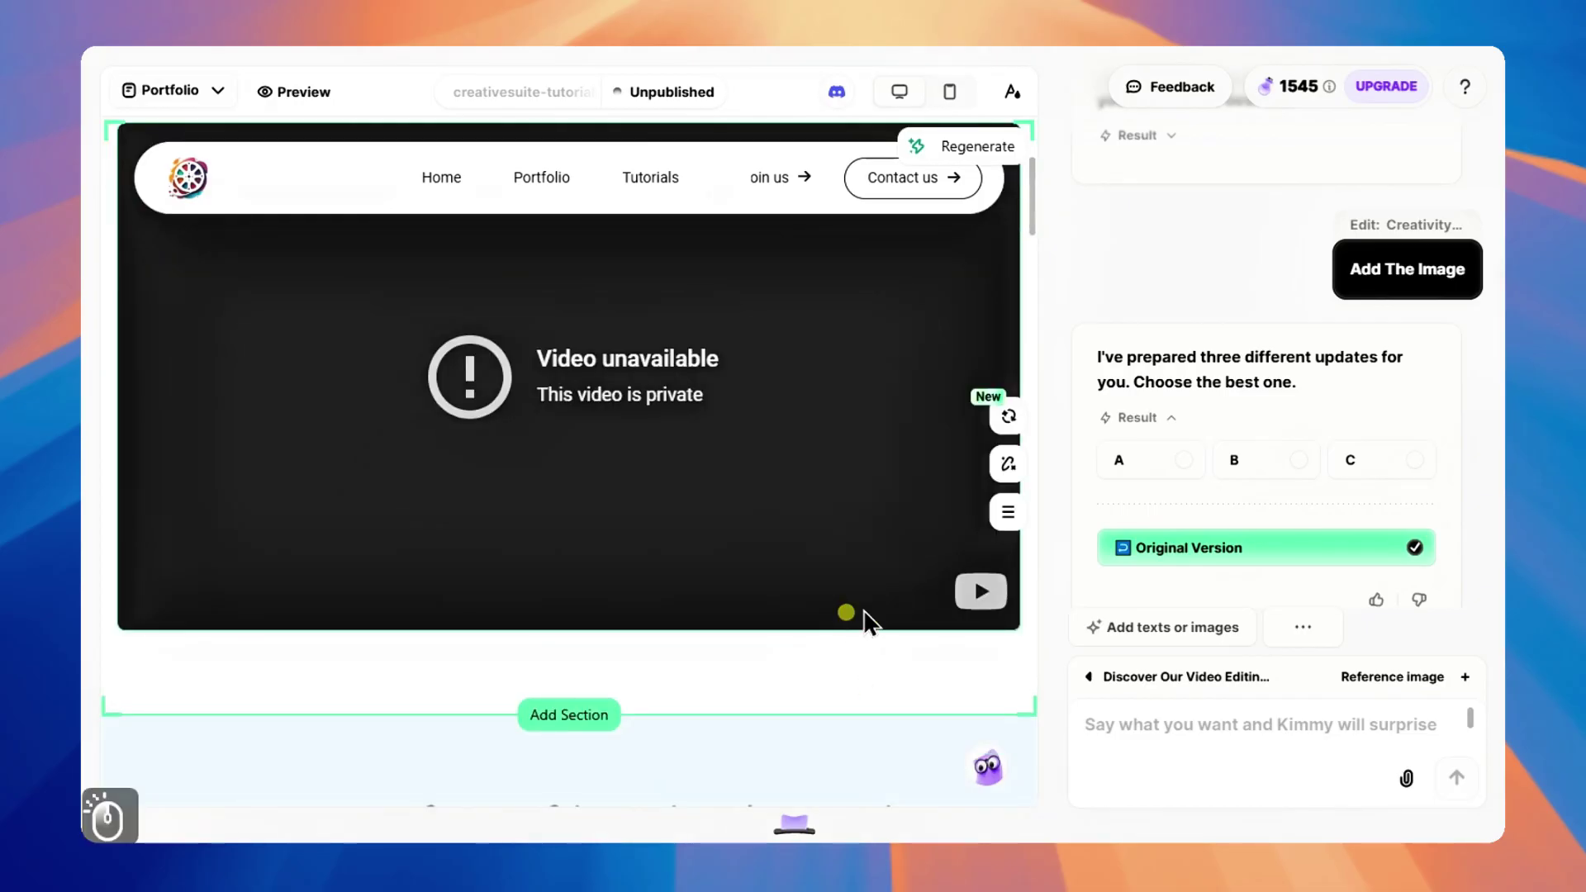
{"action": "left_click", "coordinate": [1408, 777]}
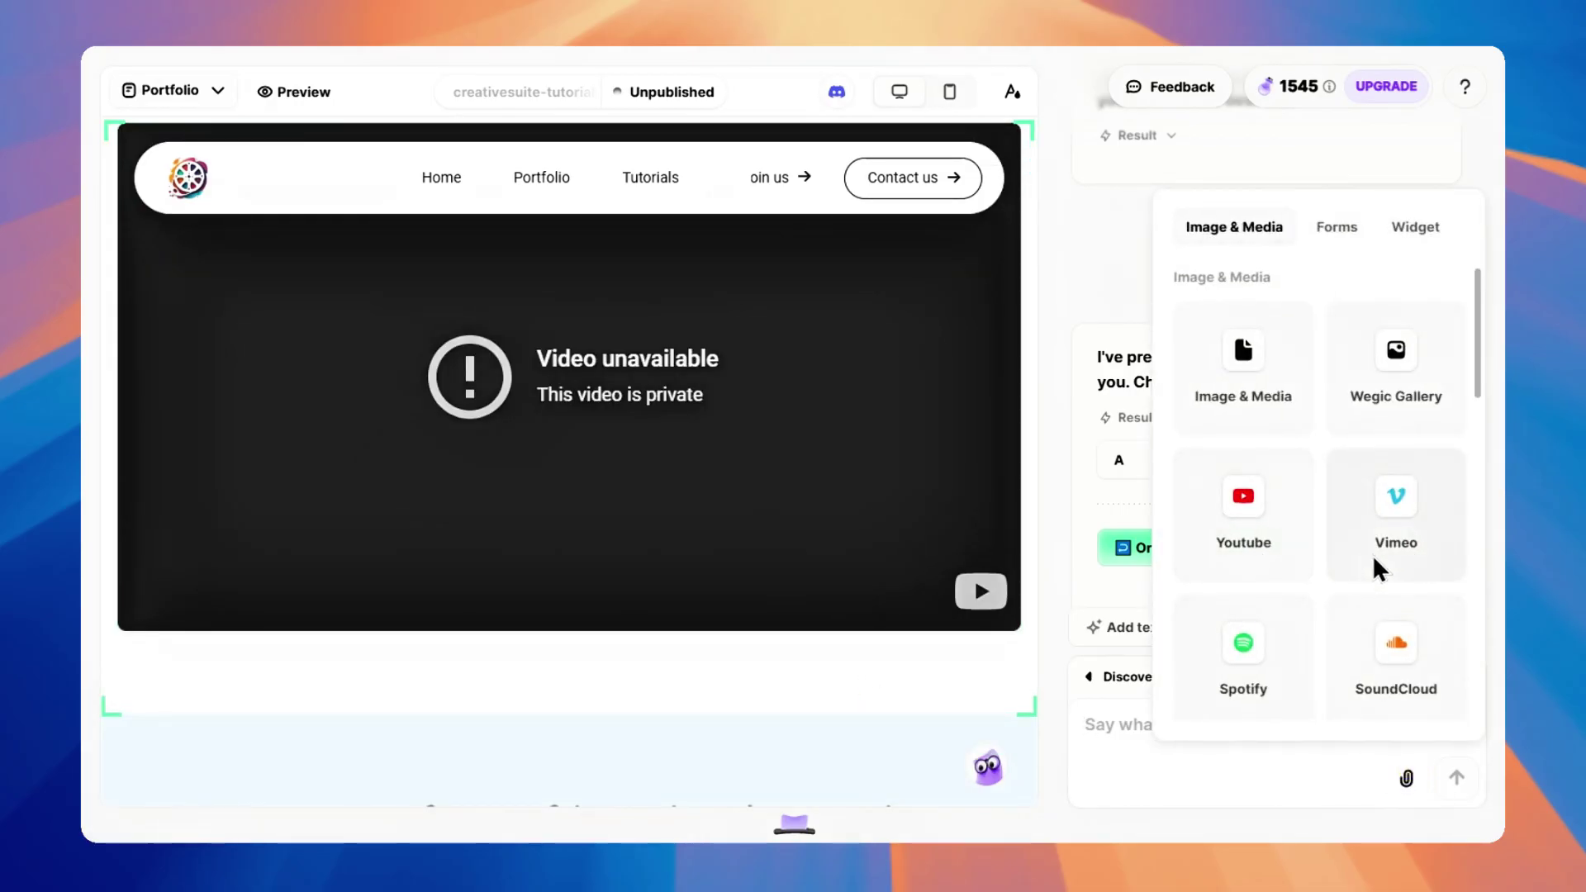
{"action": "left_click", "coordinate": [1255, 562]}
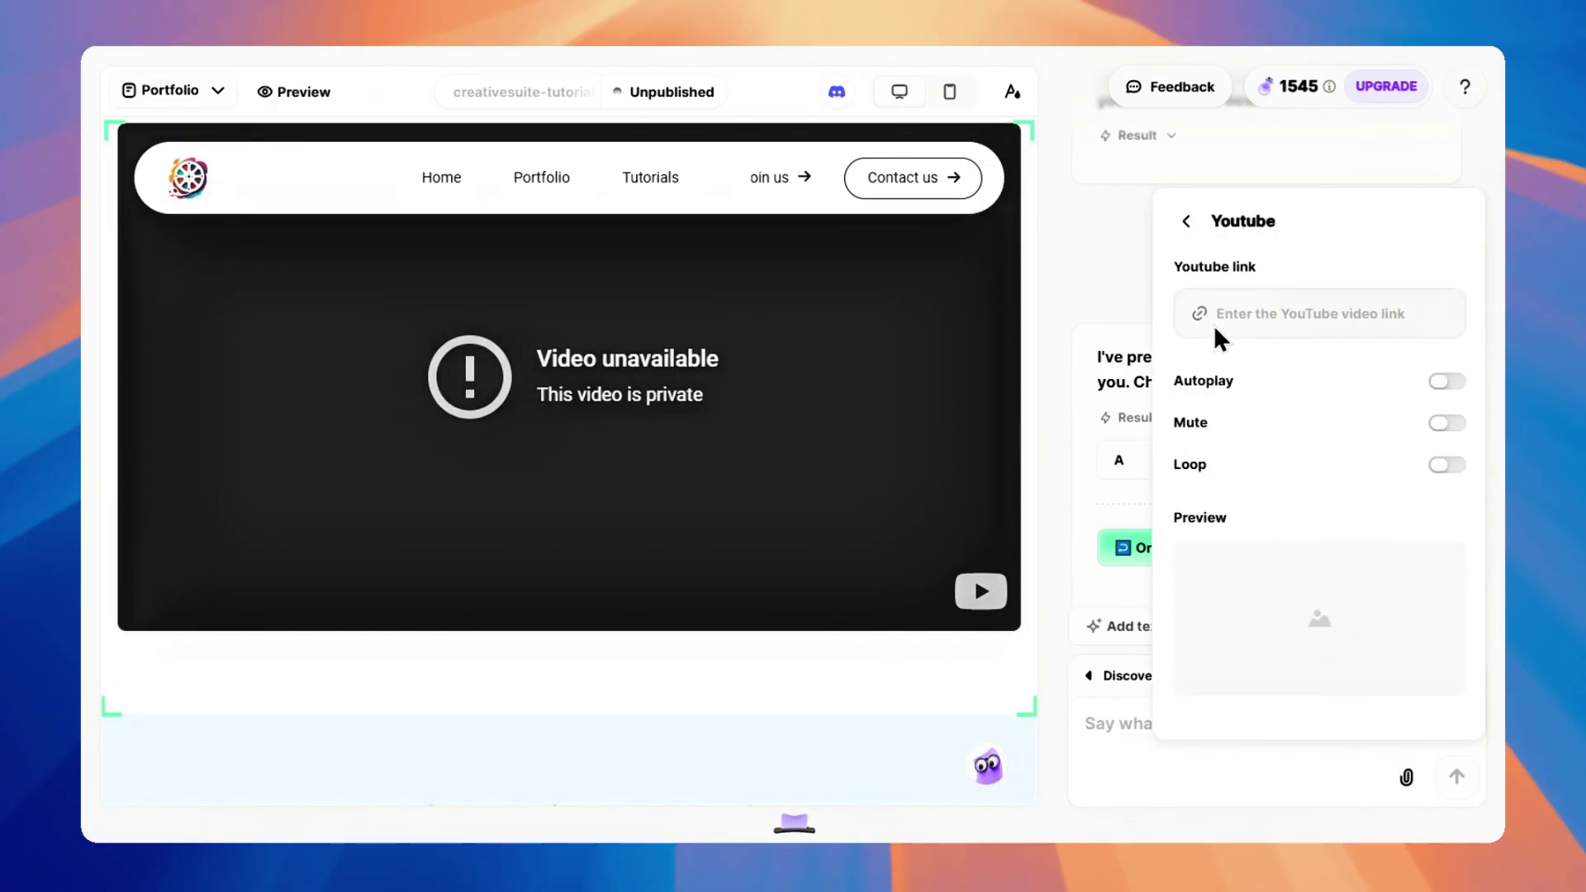
{"action": "left_click", "coordinate": [1249, 312]}
{"action": "type", "text": "https://youtu.be/RMVRrQVDHU0"}
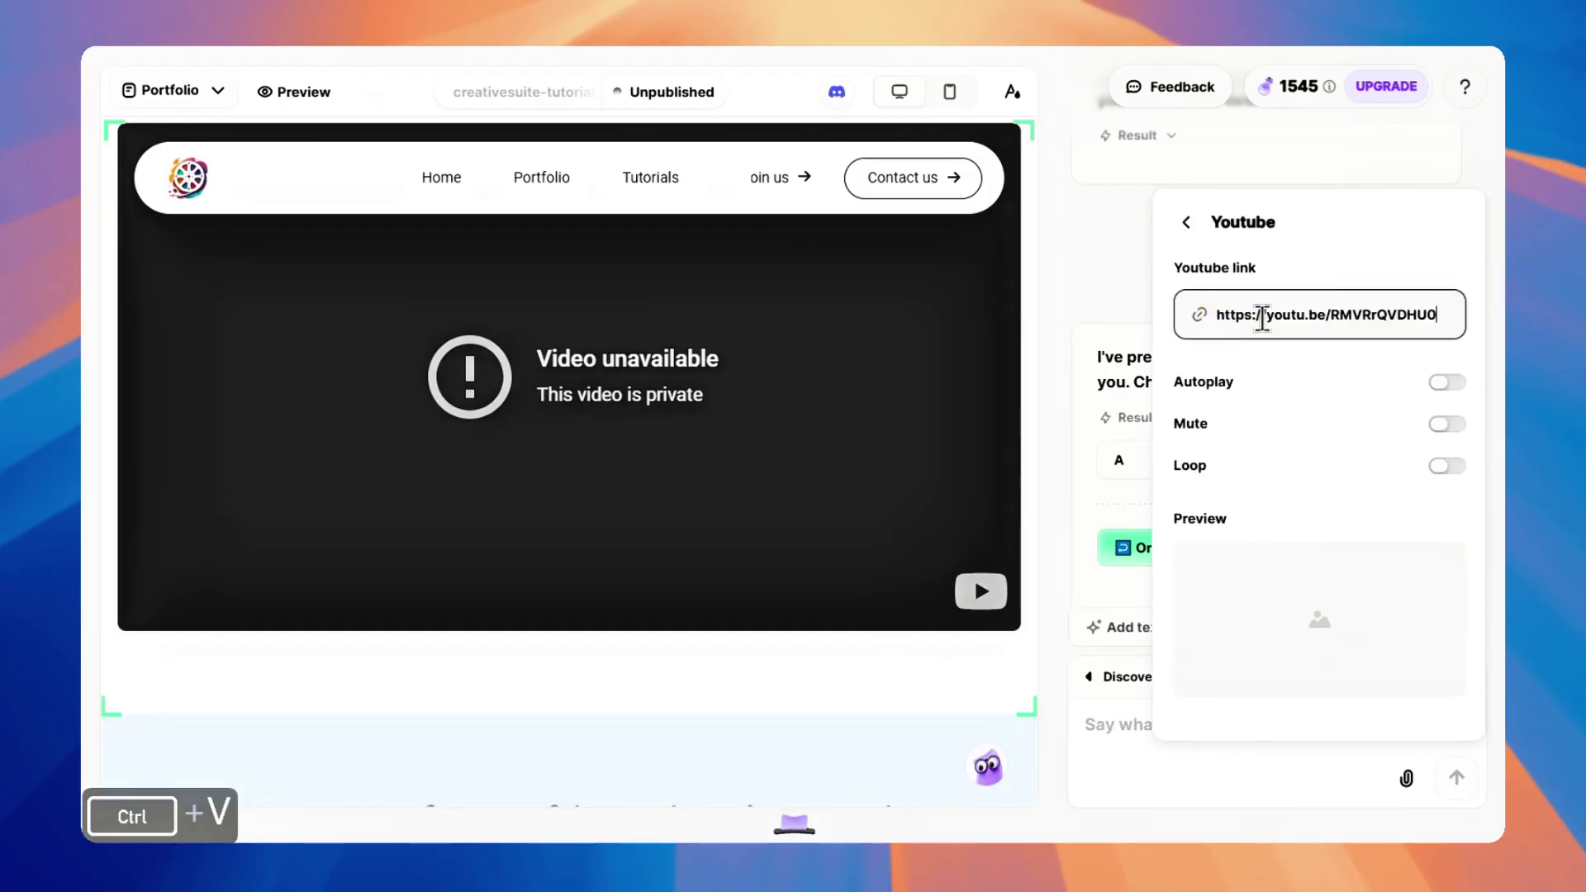
{"action": "scroll", "coordinate": [1336, 487], "scroll_direction": "down", "scroll_amount": 1}
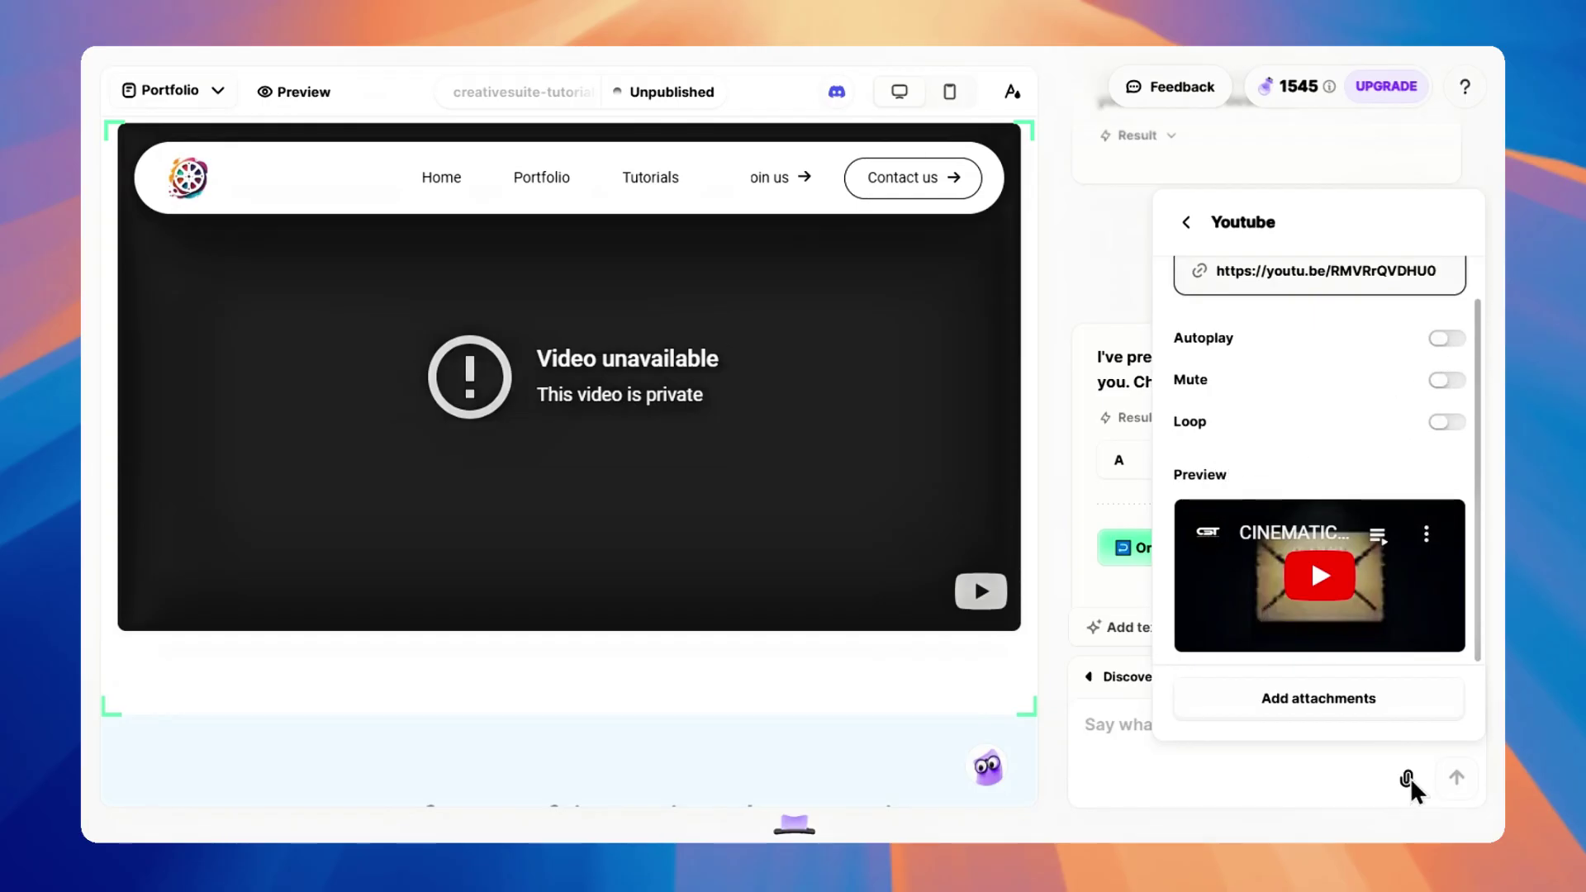
{"action": "left_click", "coordinate": [1366, 702]}
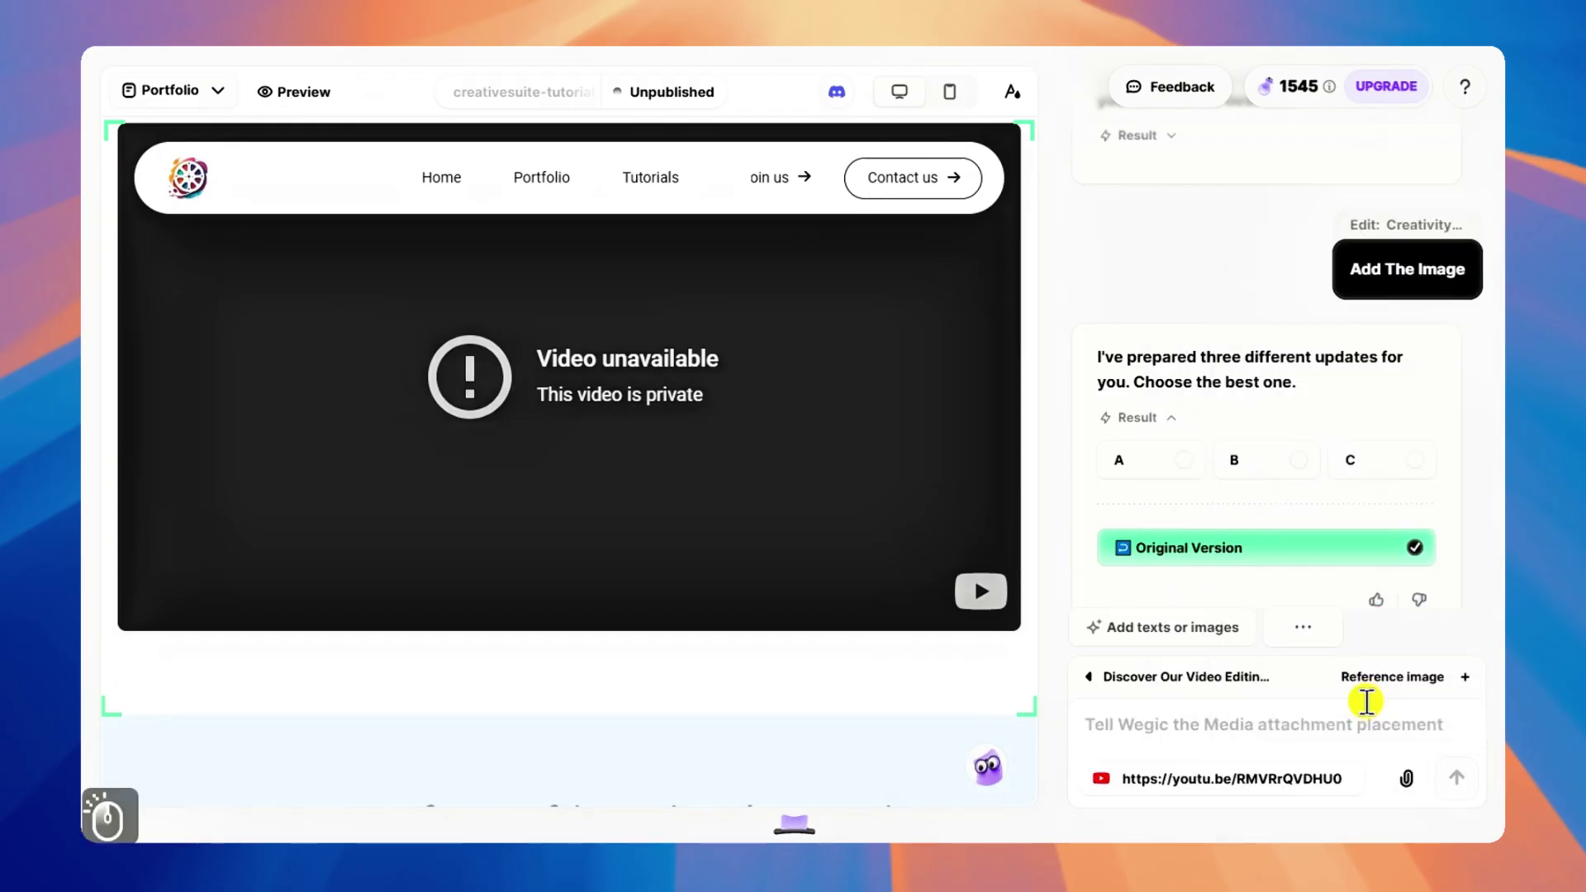
{"action": "left_click", "coordinate": [779, 475]}
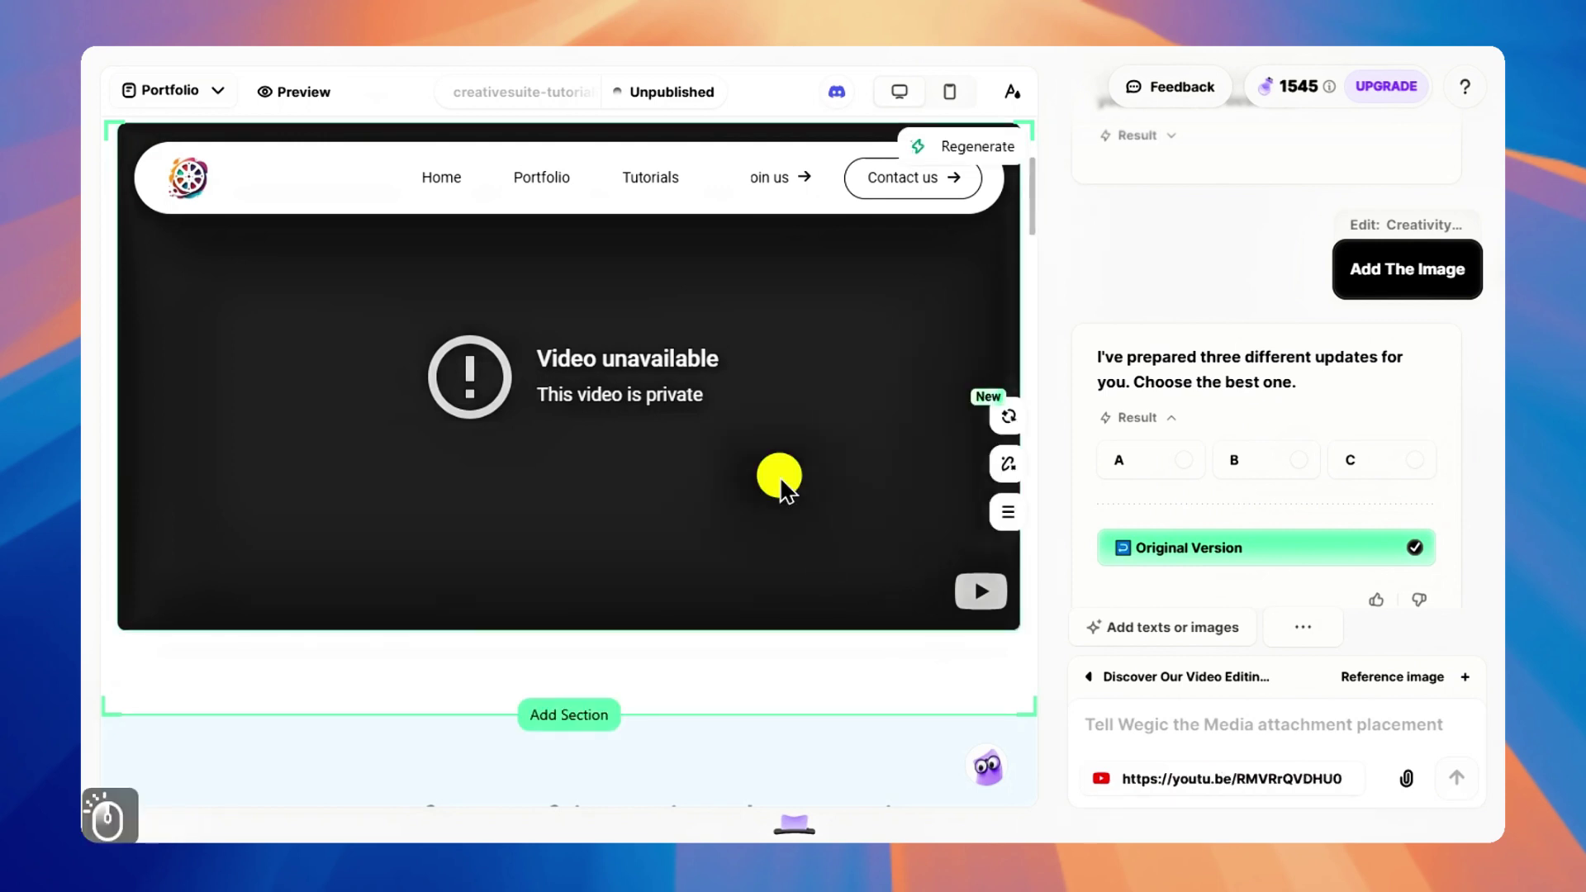
Send the chat message "embed this video" to place the attached YouTube video in the Discover Our Video Editing Masterpieces section
{"action": "left_click", "coordinate": [1191, 727]}
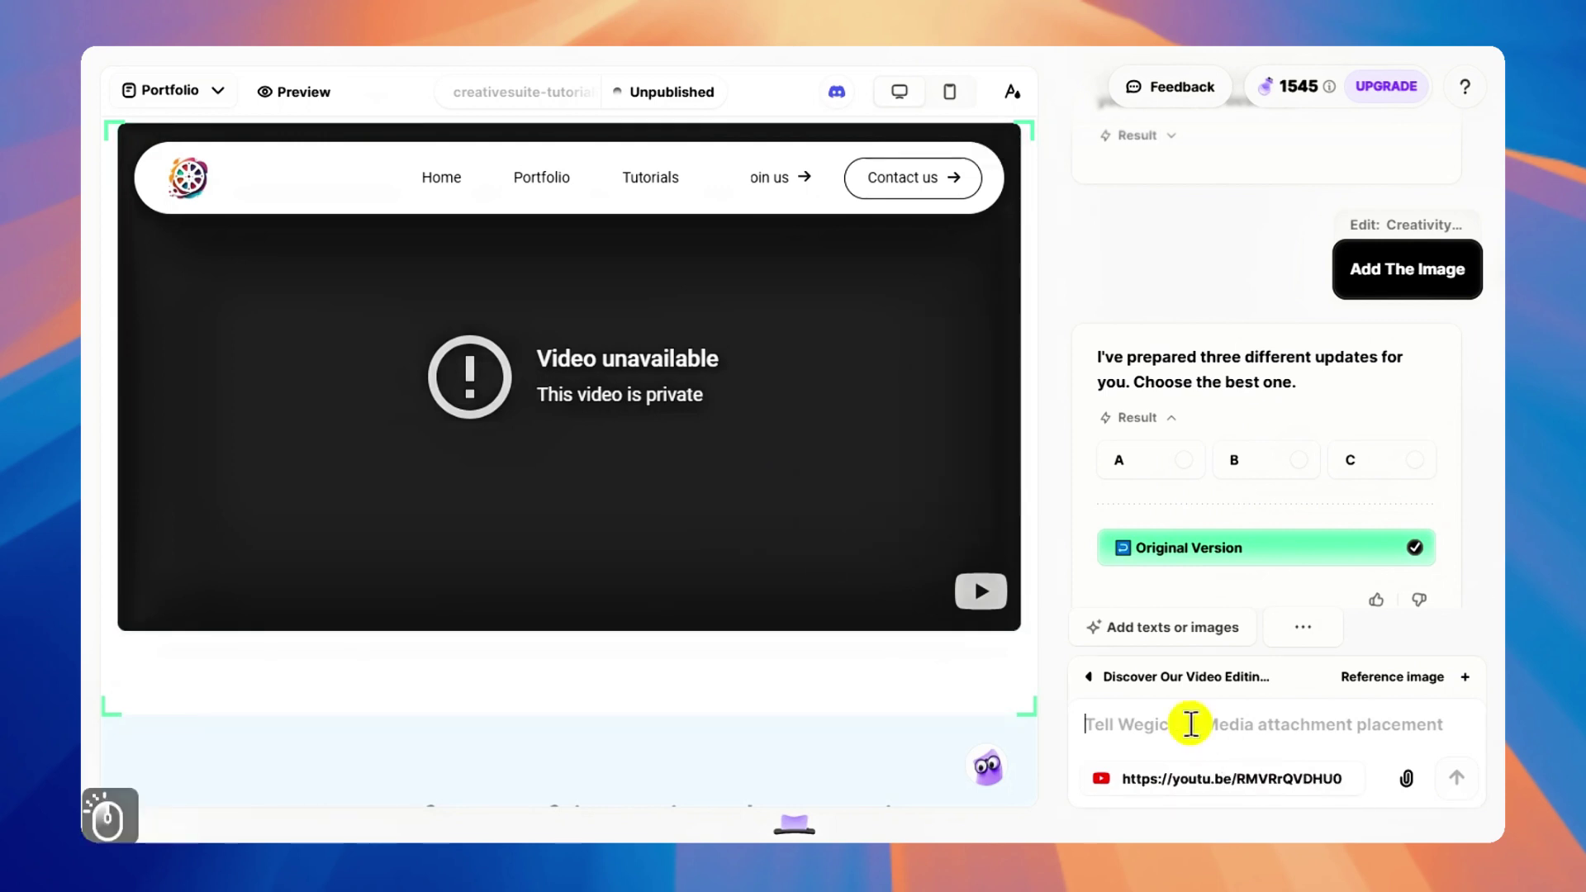
{"action": "type", "text": "embed this "}
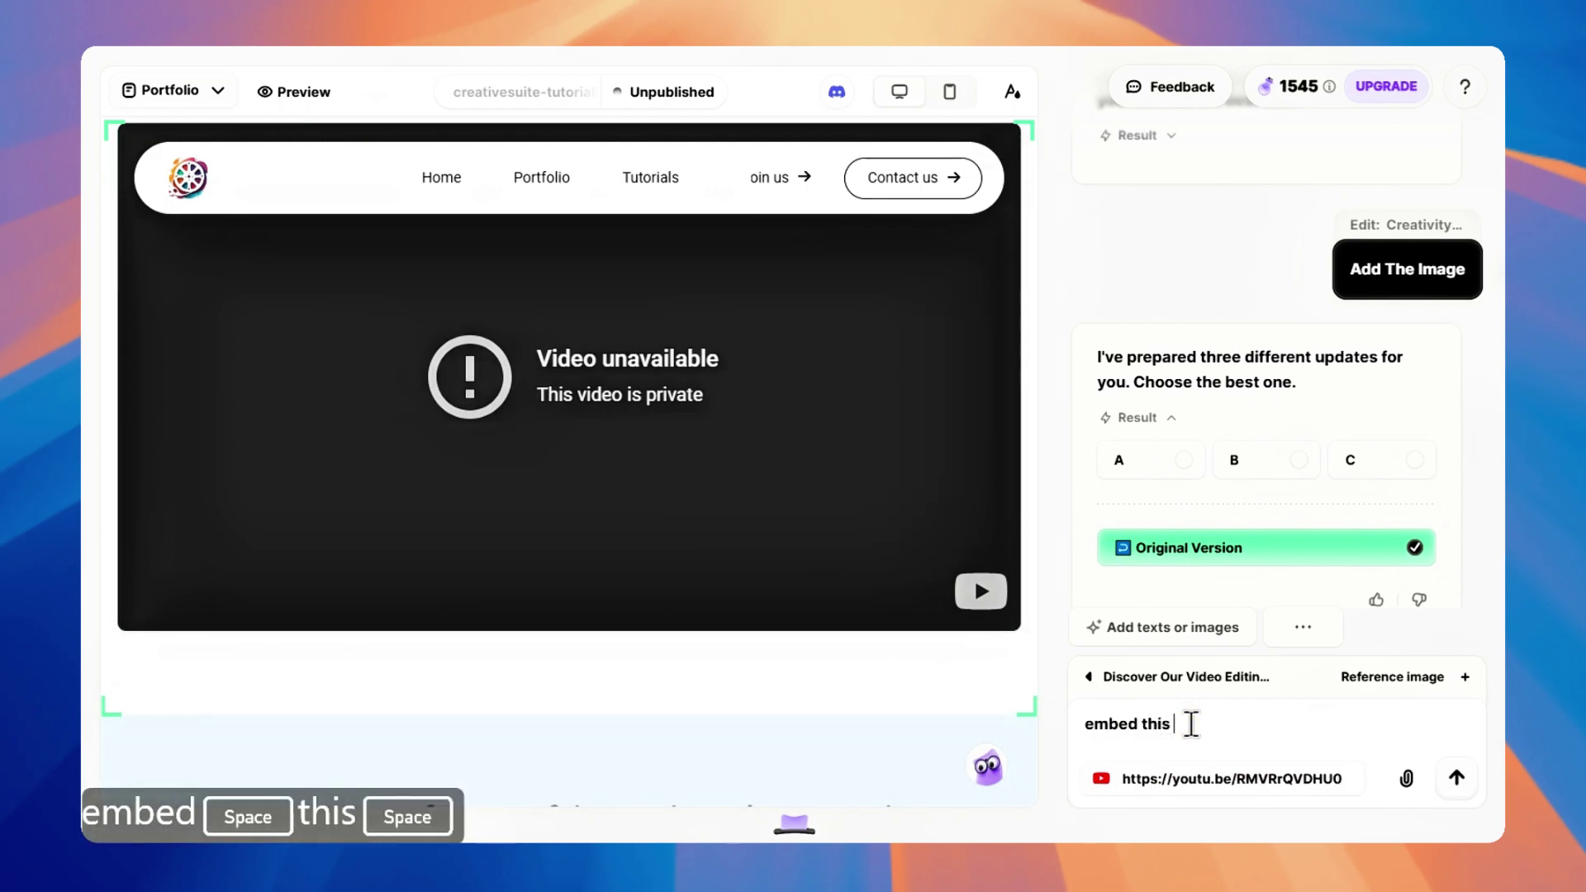
{"action": "type", "text": "video"}
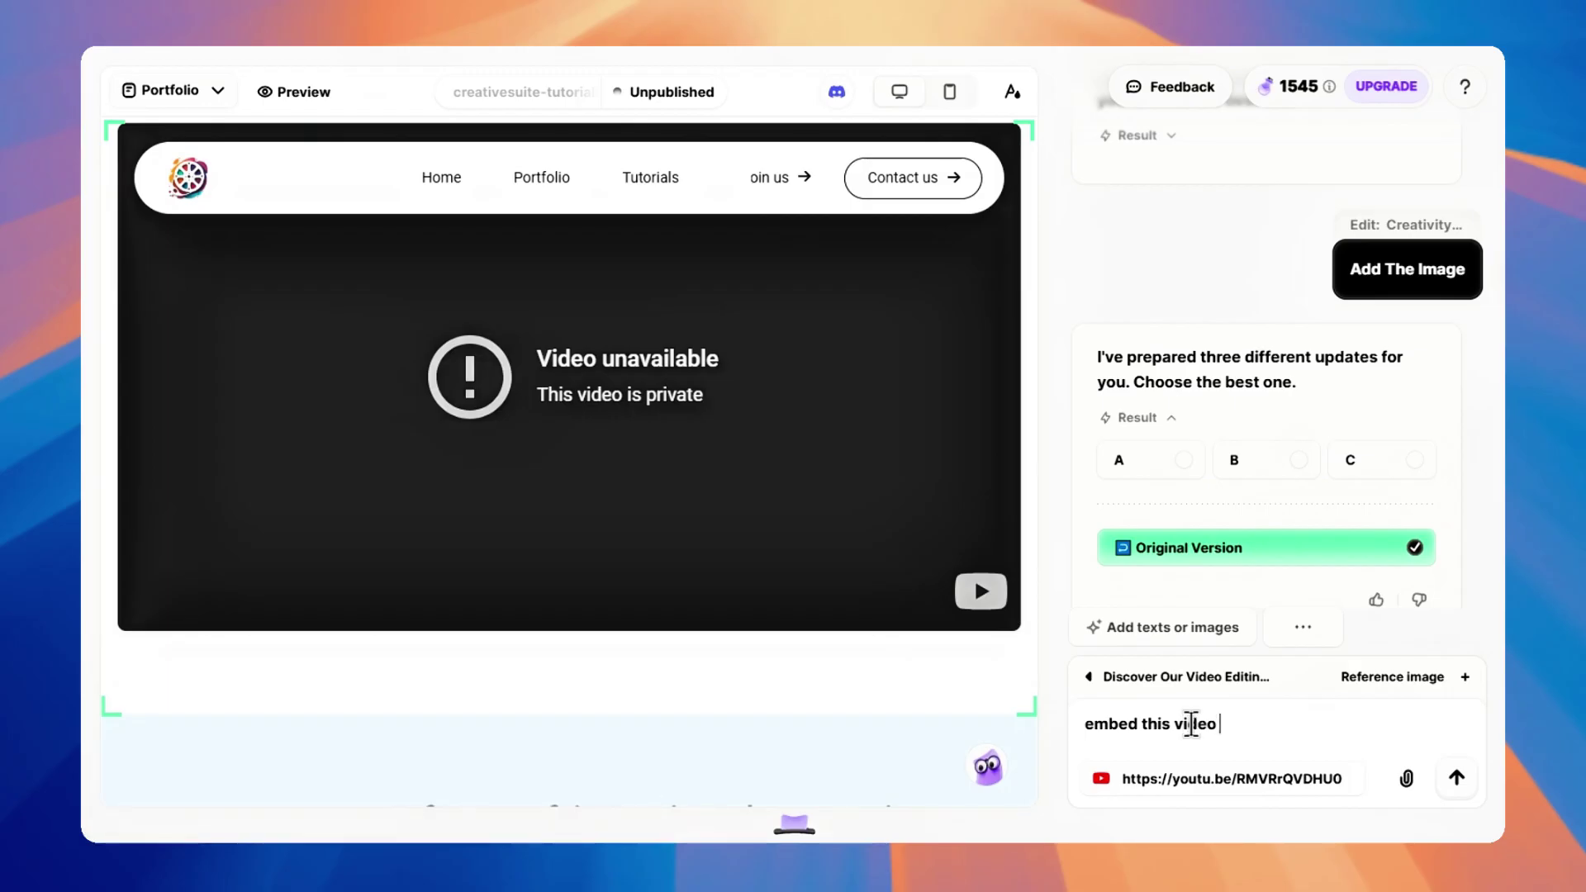
{"action": "scroll", "coordinate": [750, 542], "scroll_direction": "up", "scroll_amount": 1}
{"action": "left_click", "coordinate": [712, 572]}
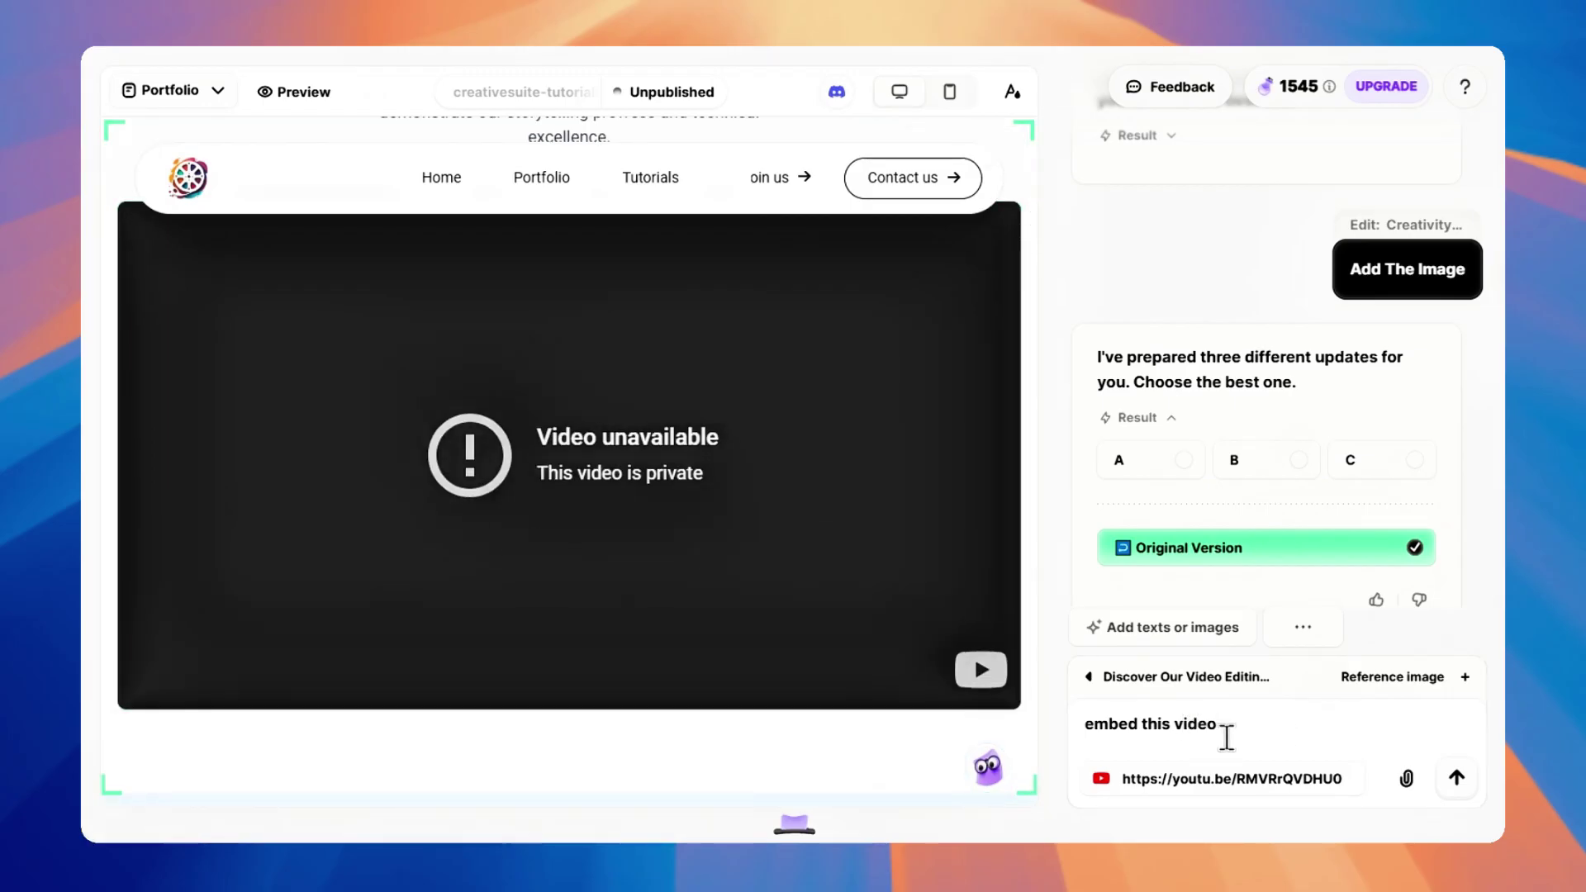
{"action": "key", "text": "Return"}
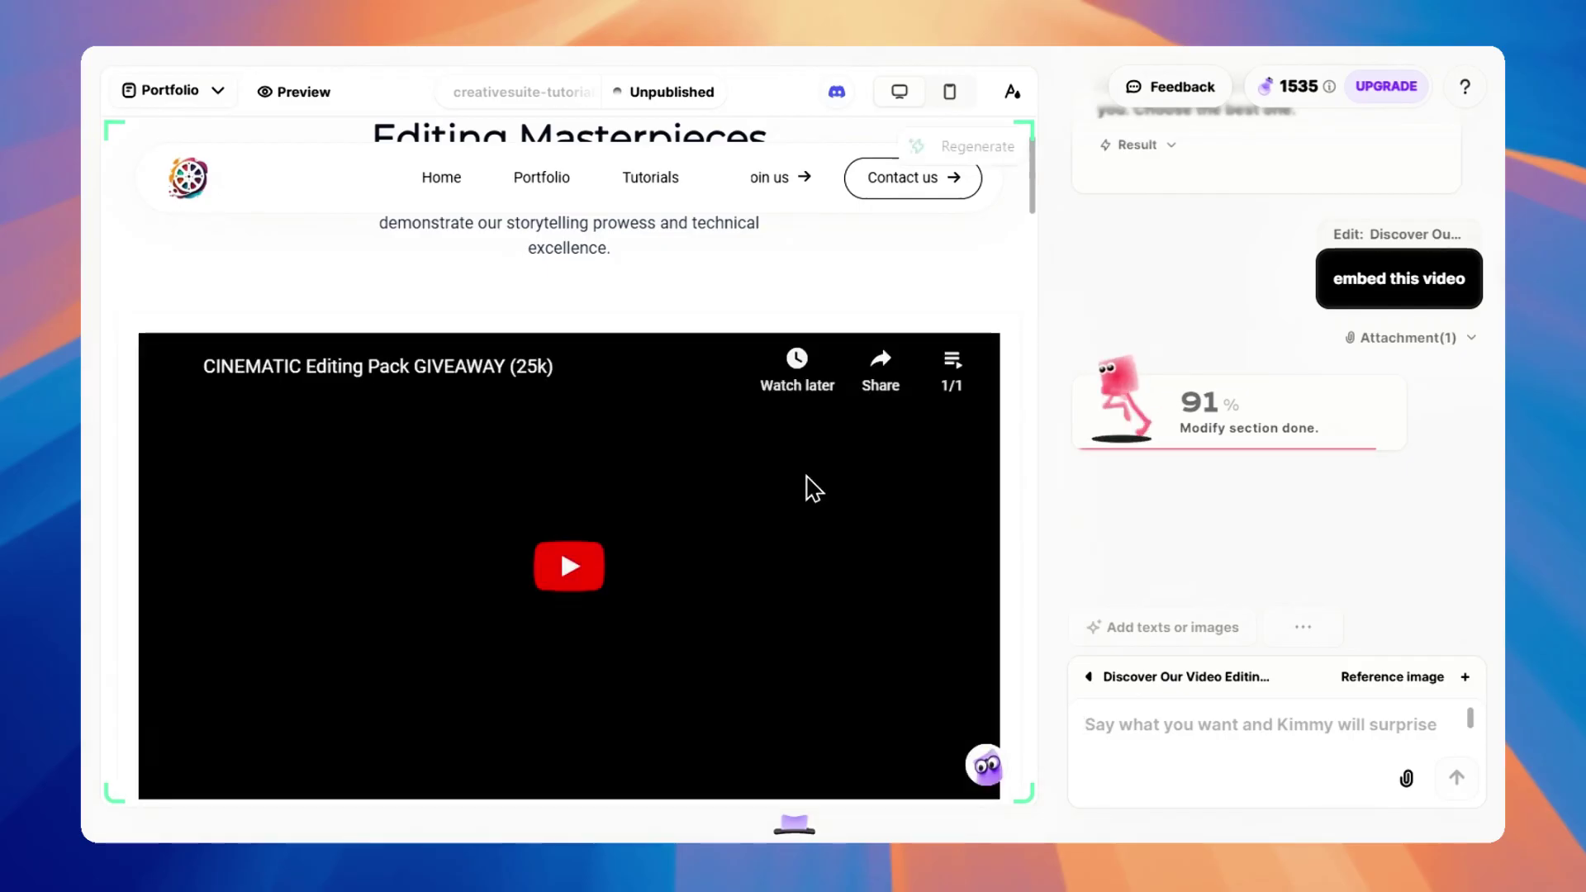
{"action": "scroll", "coordinate": [602, 368], "scroll_direction": "up", "scroll_amount": 2}
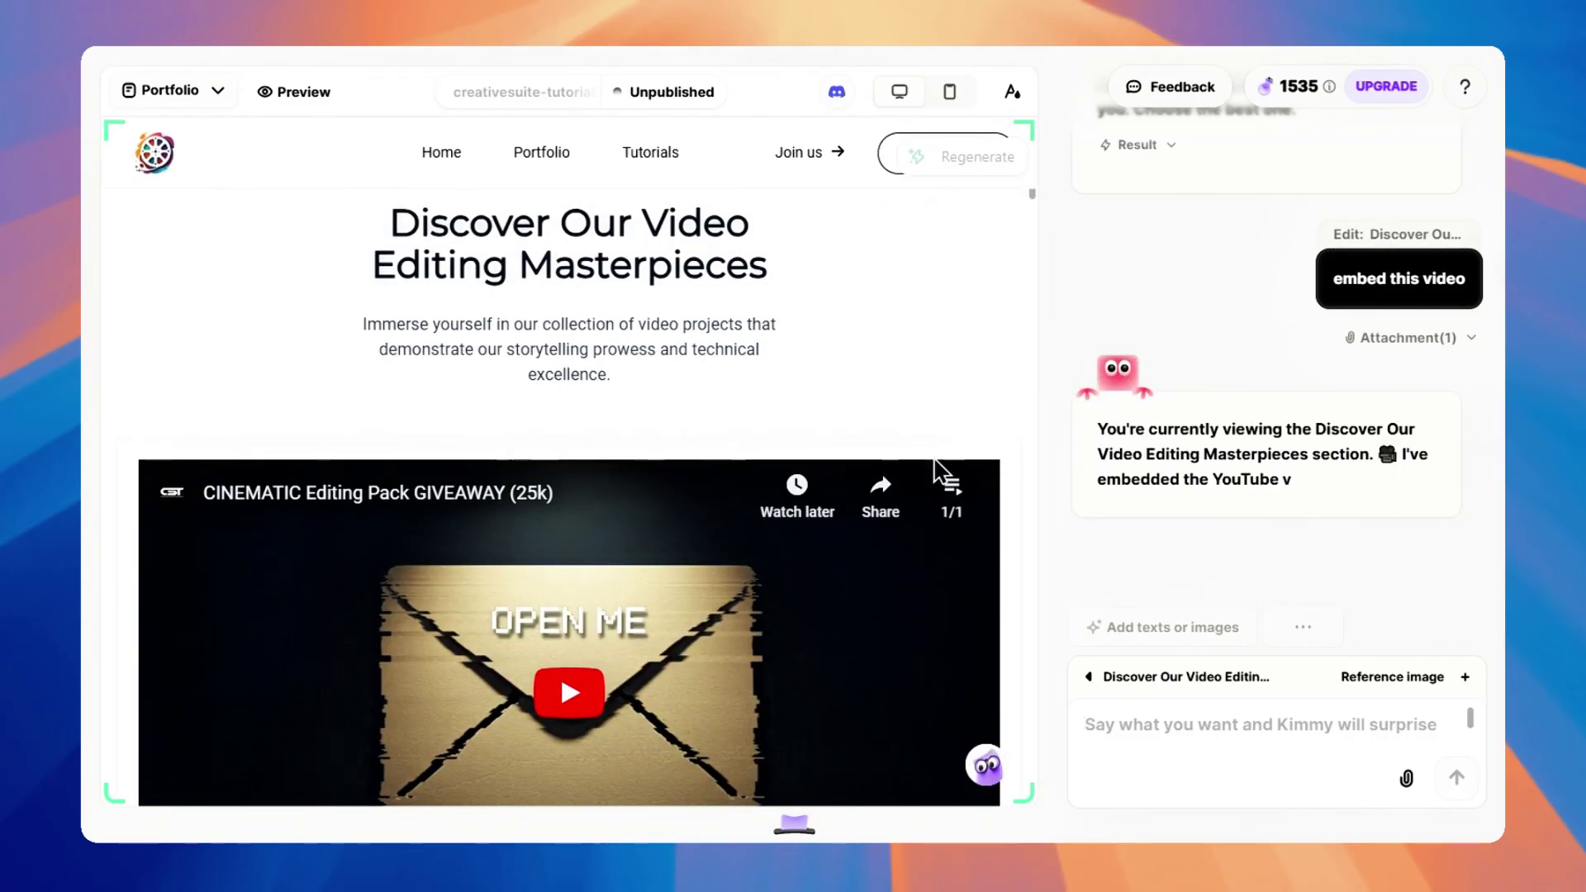
{"action": "scroll", "coordinate": [797, 508], "scroll_direction": "down", "scroll_amount": 3}
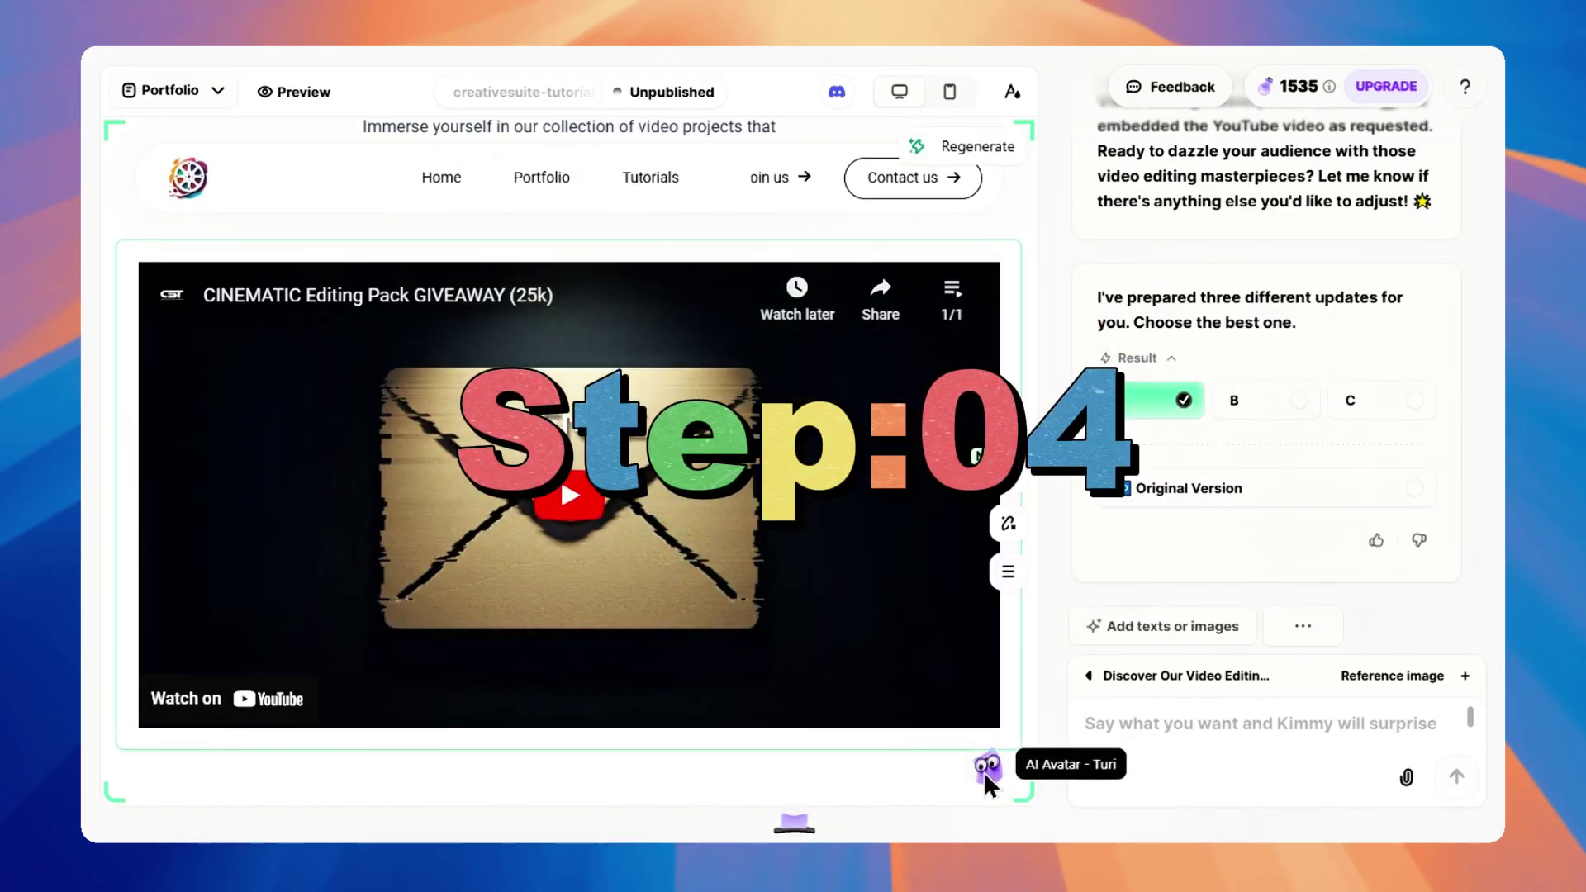
Get the Turi AI avatar and confirm its task as "Recomend them latest tutorials and my t shirt products. Also ask them to buy cinematic editing pack"
{"action": "left_click", "coordinate": [985, 775]}
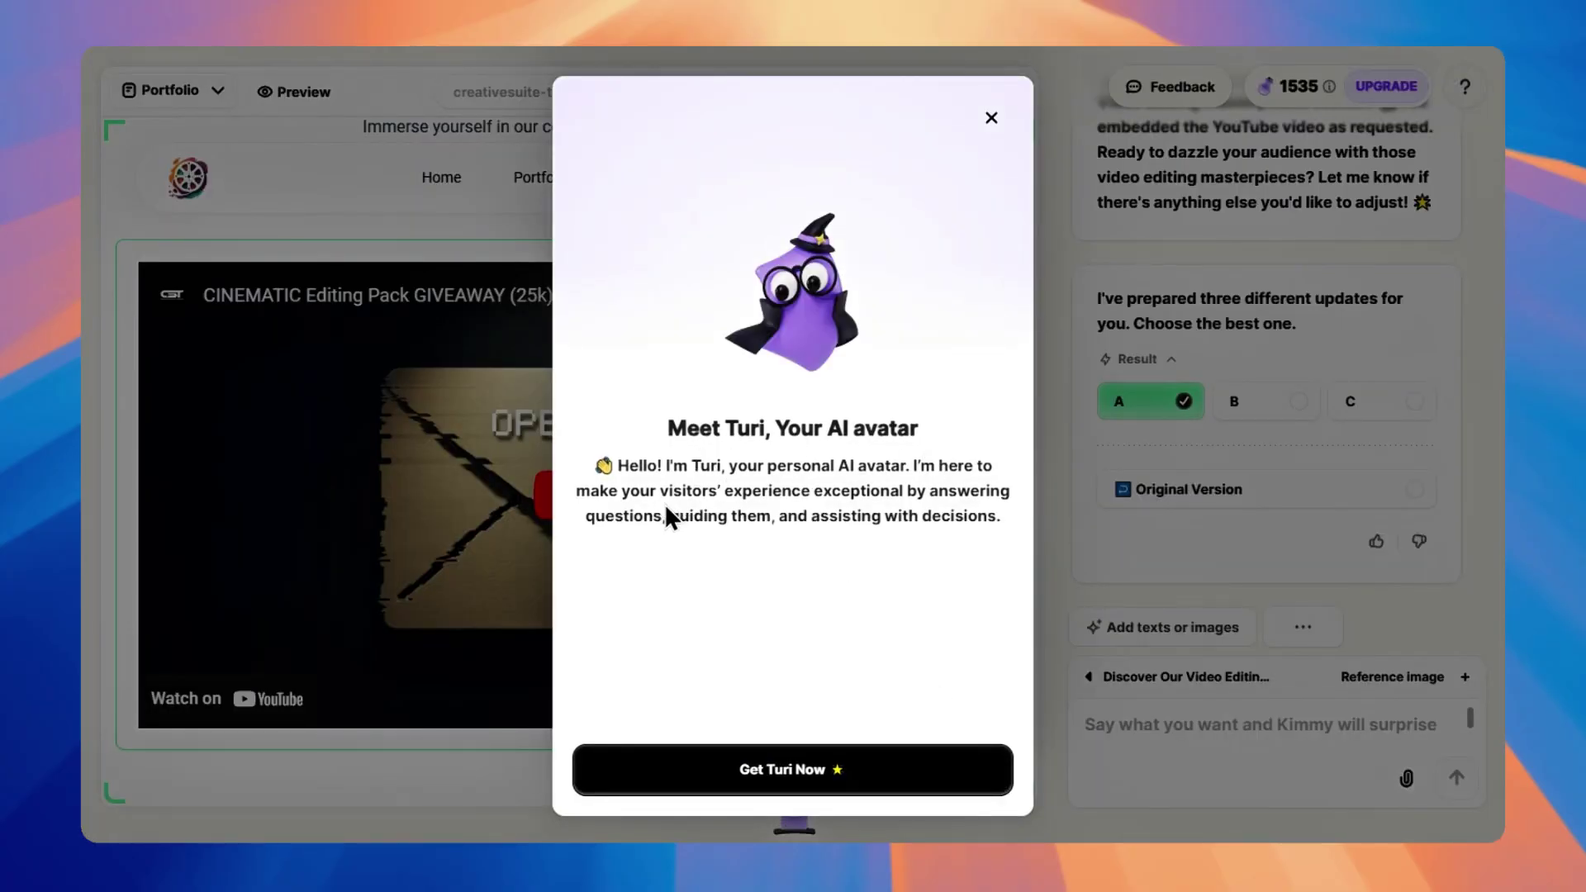
{"action": "left_click", "coordinate": [790, 770]}
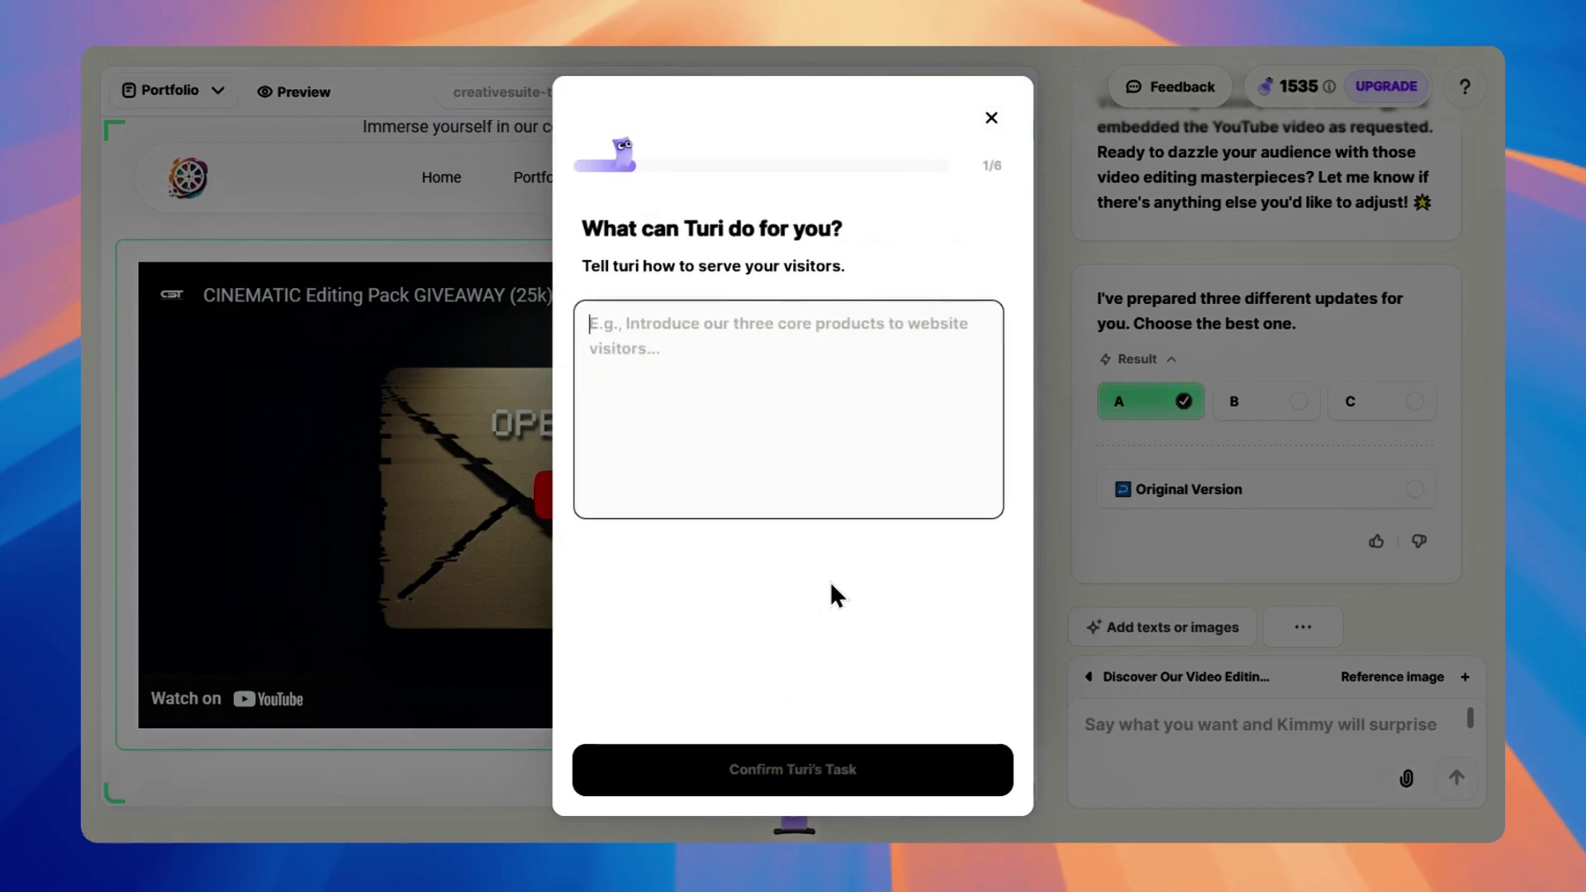
{"action": "type", "text": "Recomend them latest tutorials and my t shirt prod"}
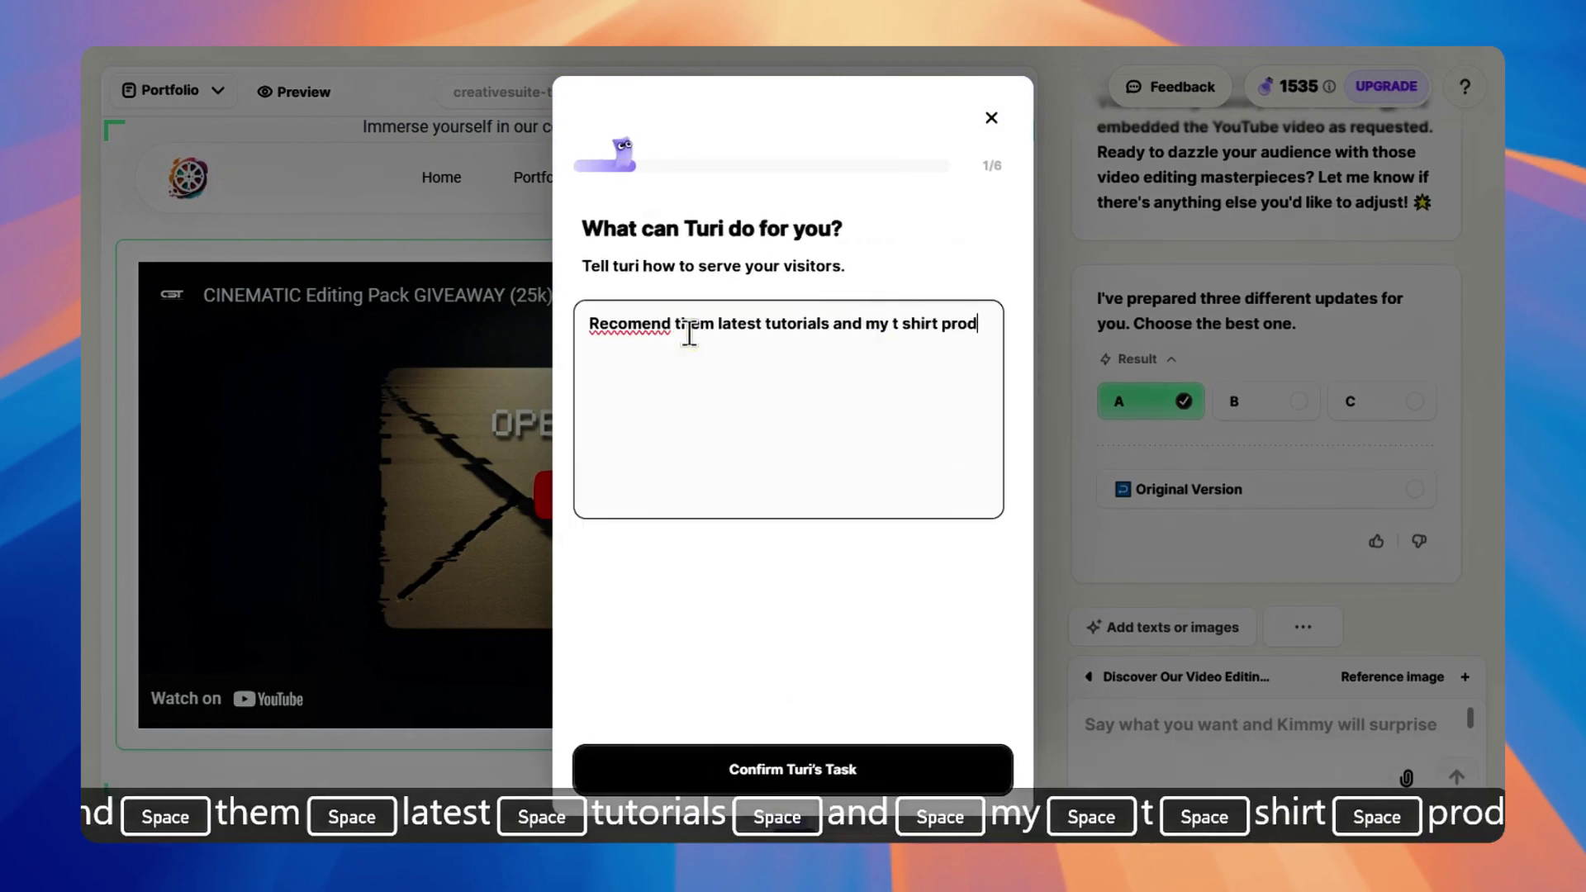
{"action": "type", "text": "ucts. Also ask them to buy cinematic editing pack"}
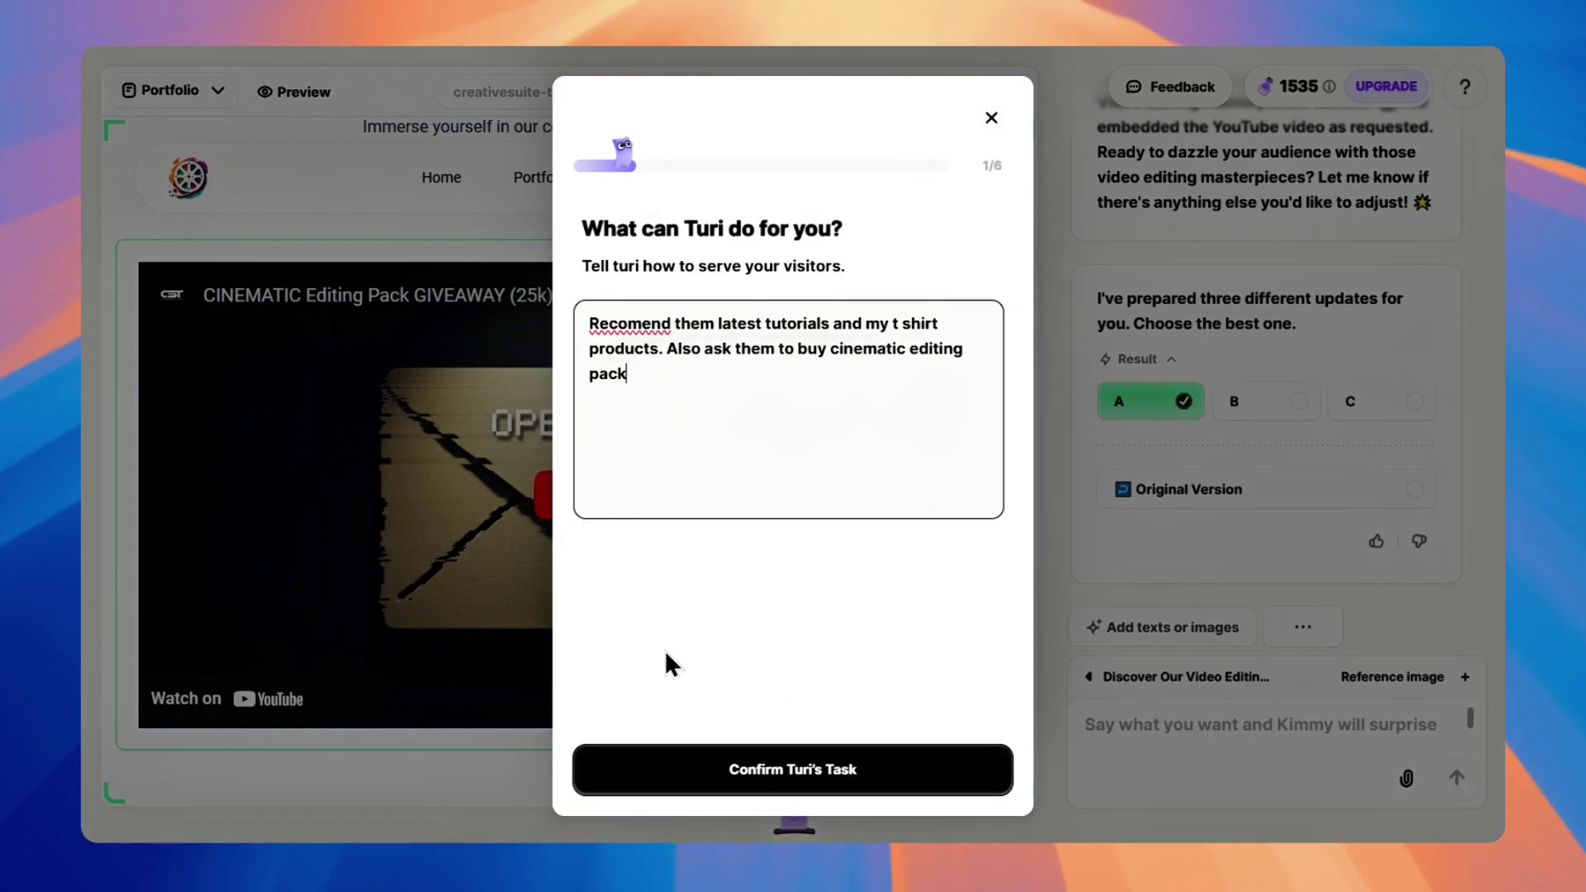
{"action": "left_click", "coordinate": [760, 765]}
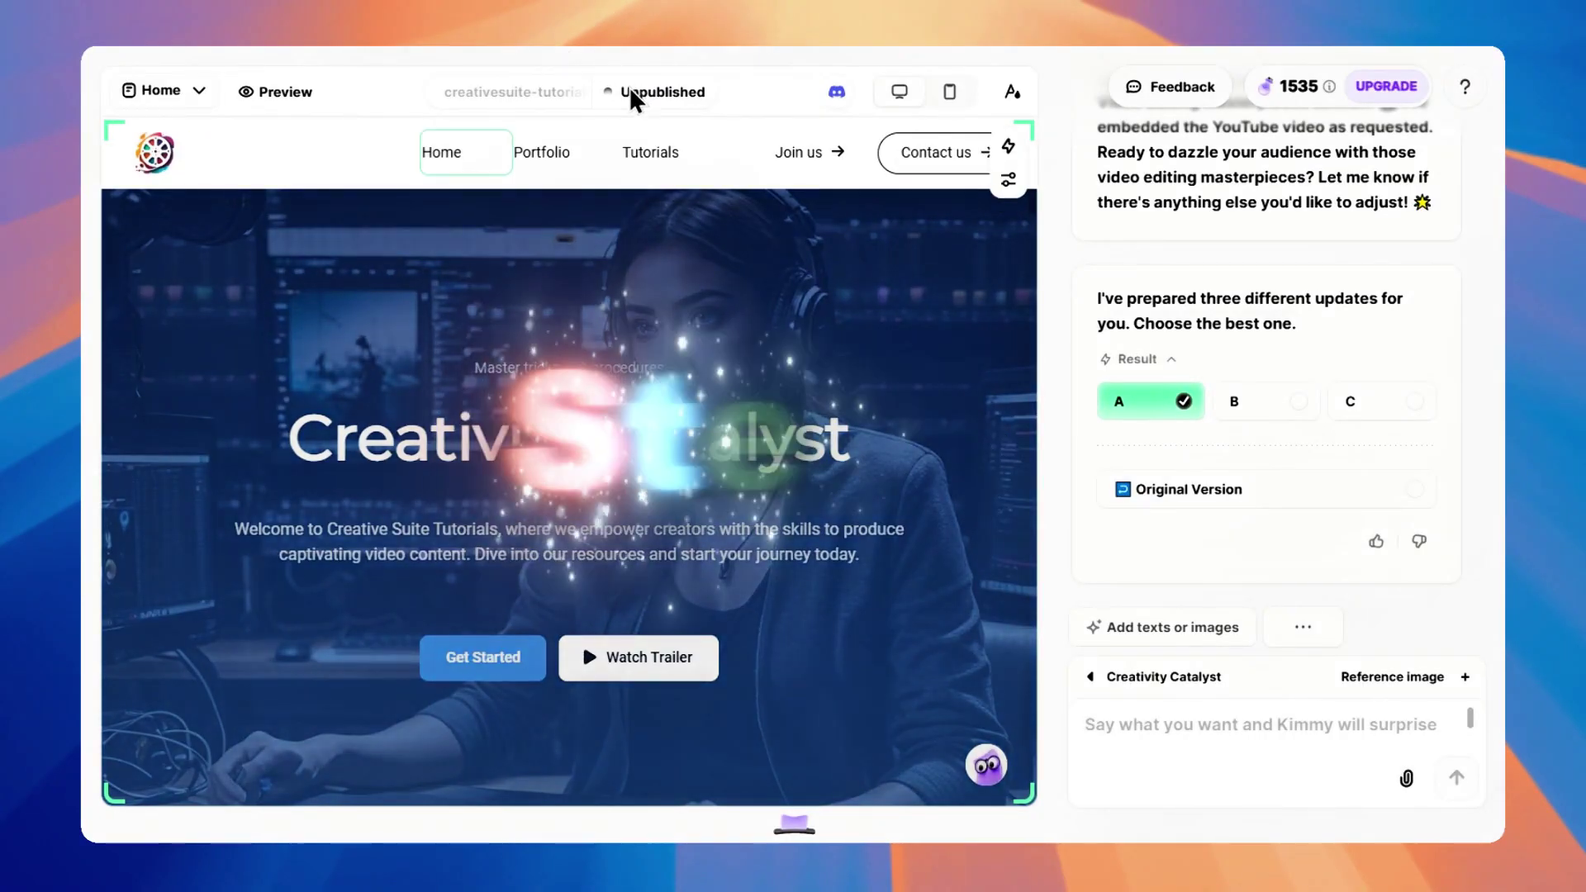
Publish the website under the Wegic subdomain creativesuite-tutorials and copy its link
{"action": "left_click", "coordinate": [638, 96]}
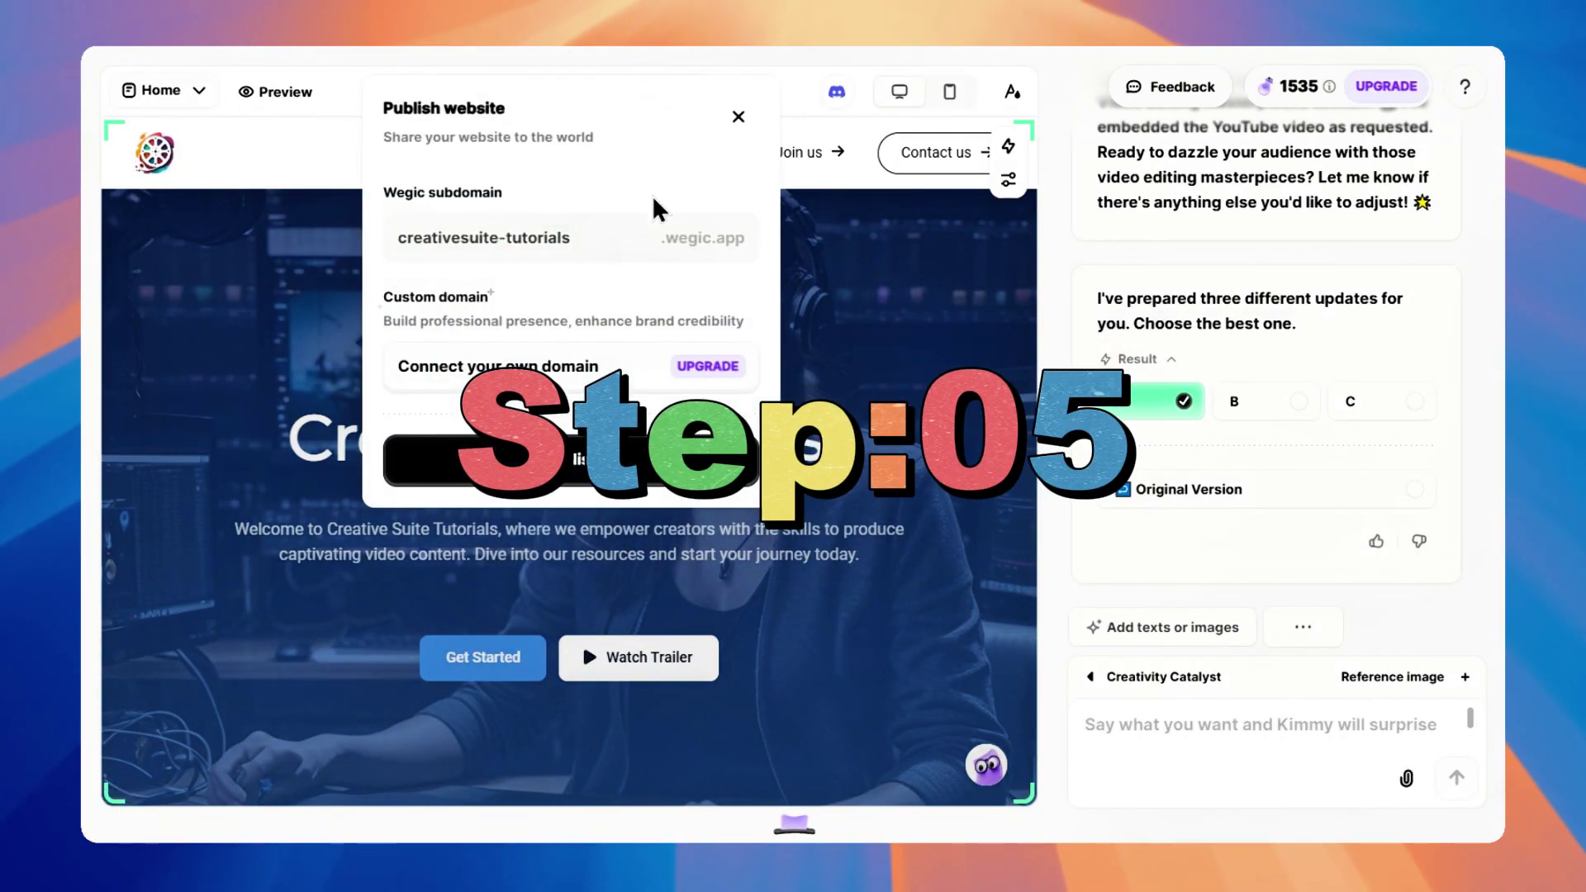
{"action": "left_click", "coordinate": [588, 236]}
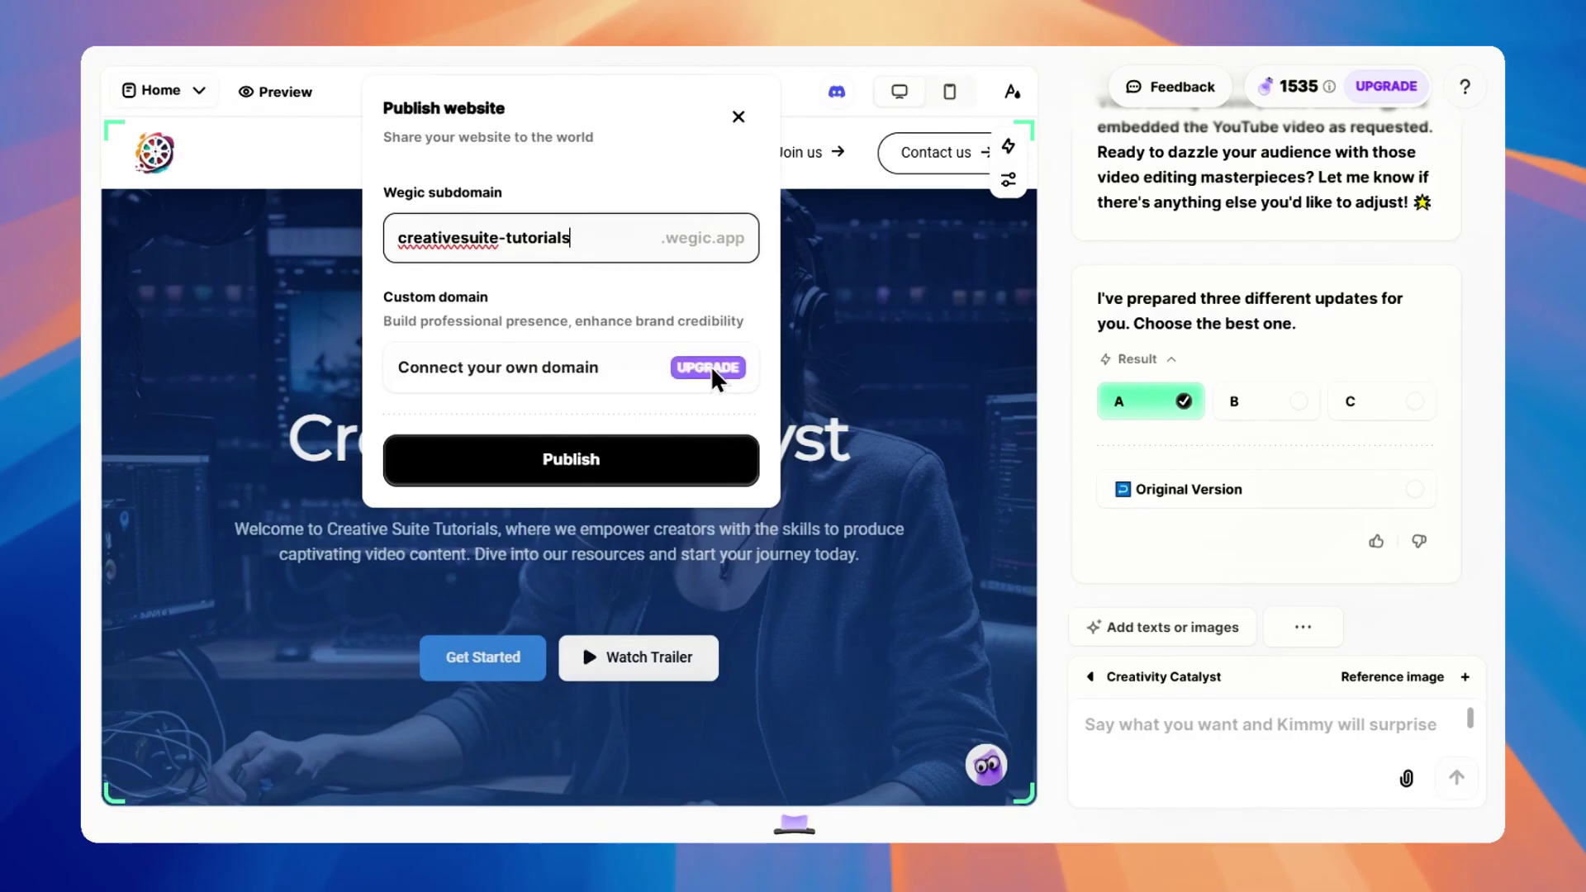
{"action": "left_click", "coordinate": [567, 452]}
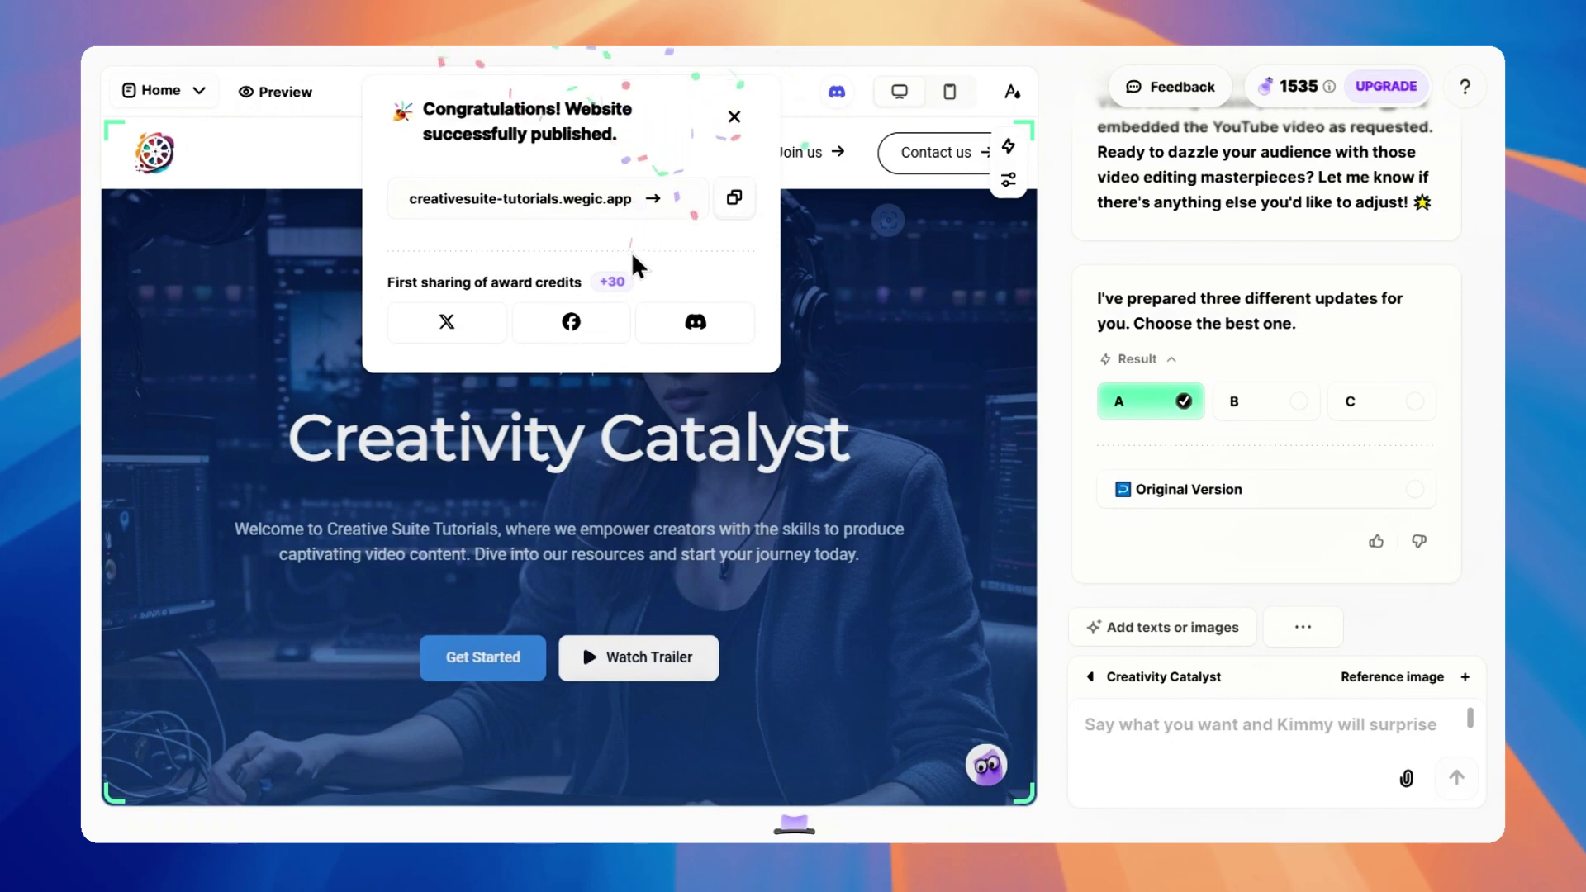
{"action": "left_click", "coordinate": [731, 200]}
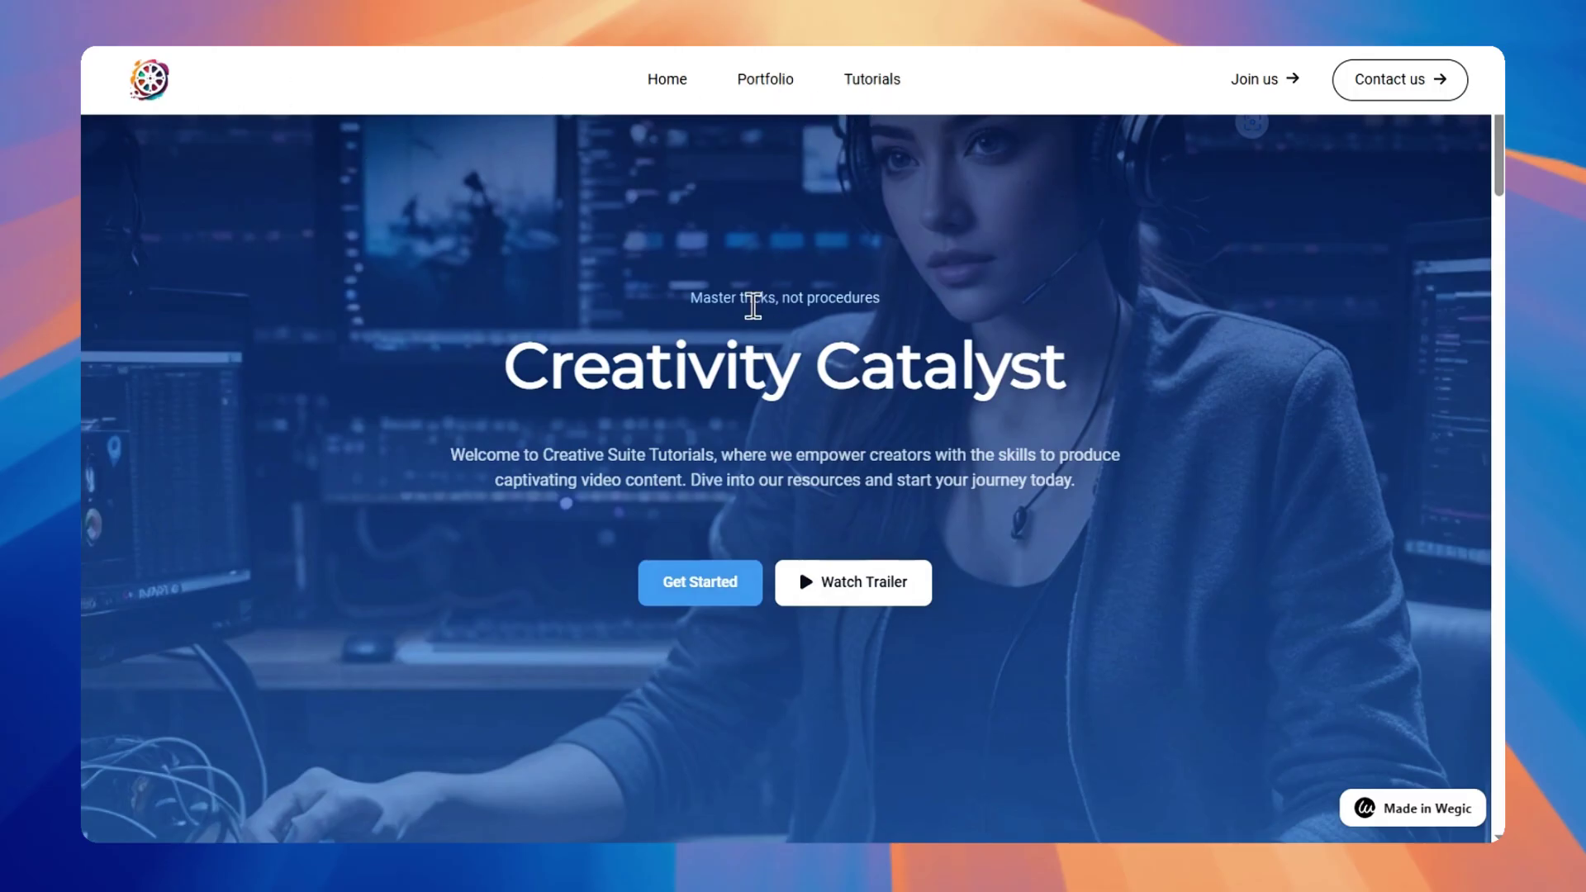
Review the published Home page from the hero section through to the footer
{"action": "scroll", "coordinate": [754, 319], "scroll_direction": "down", "scroll_amount": 3}
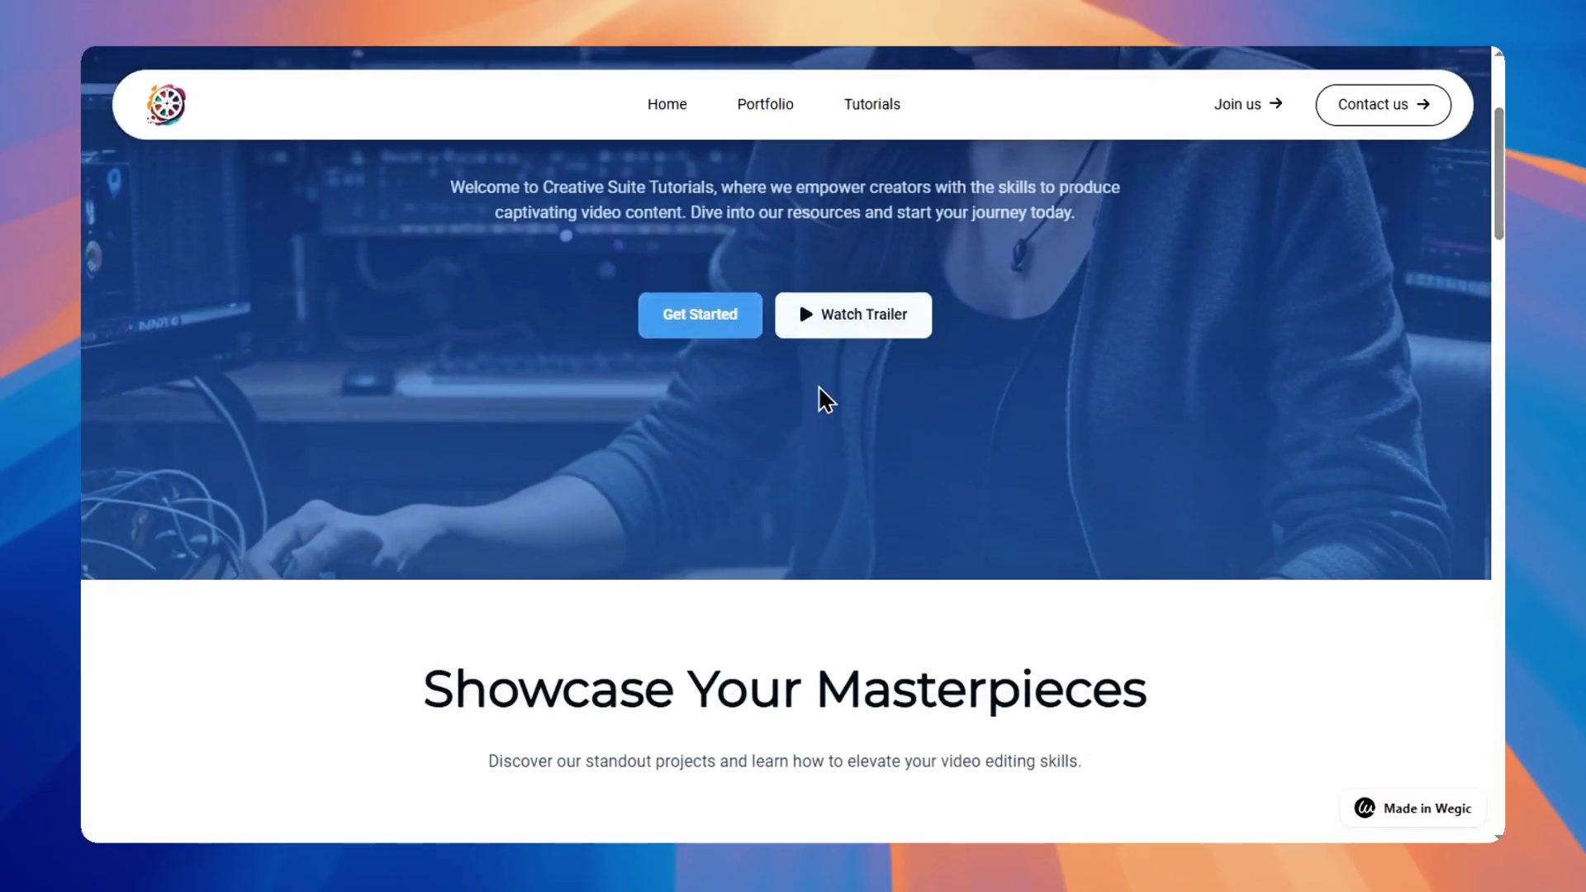
{"action": "scroll", "coordinate": [825, 400], "scroll_direction": "down", "scroll_amount": 6}
{"action": "scroll", "coordinate": [821, 388], "scroll_direction": "down", "scroll_amount": 10}
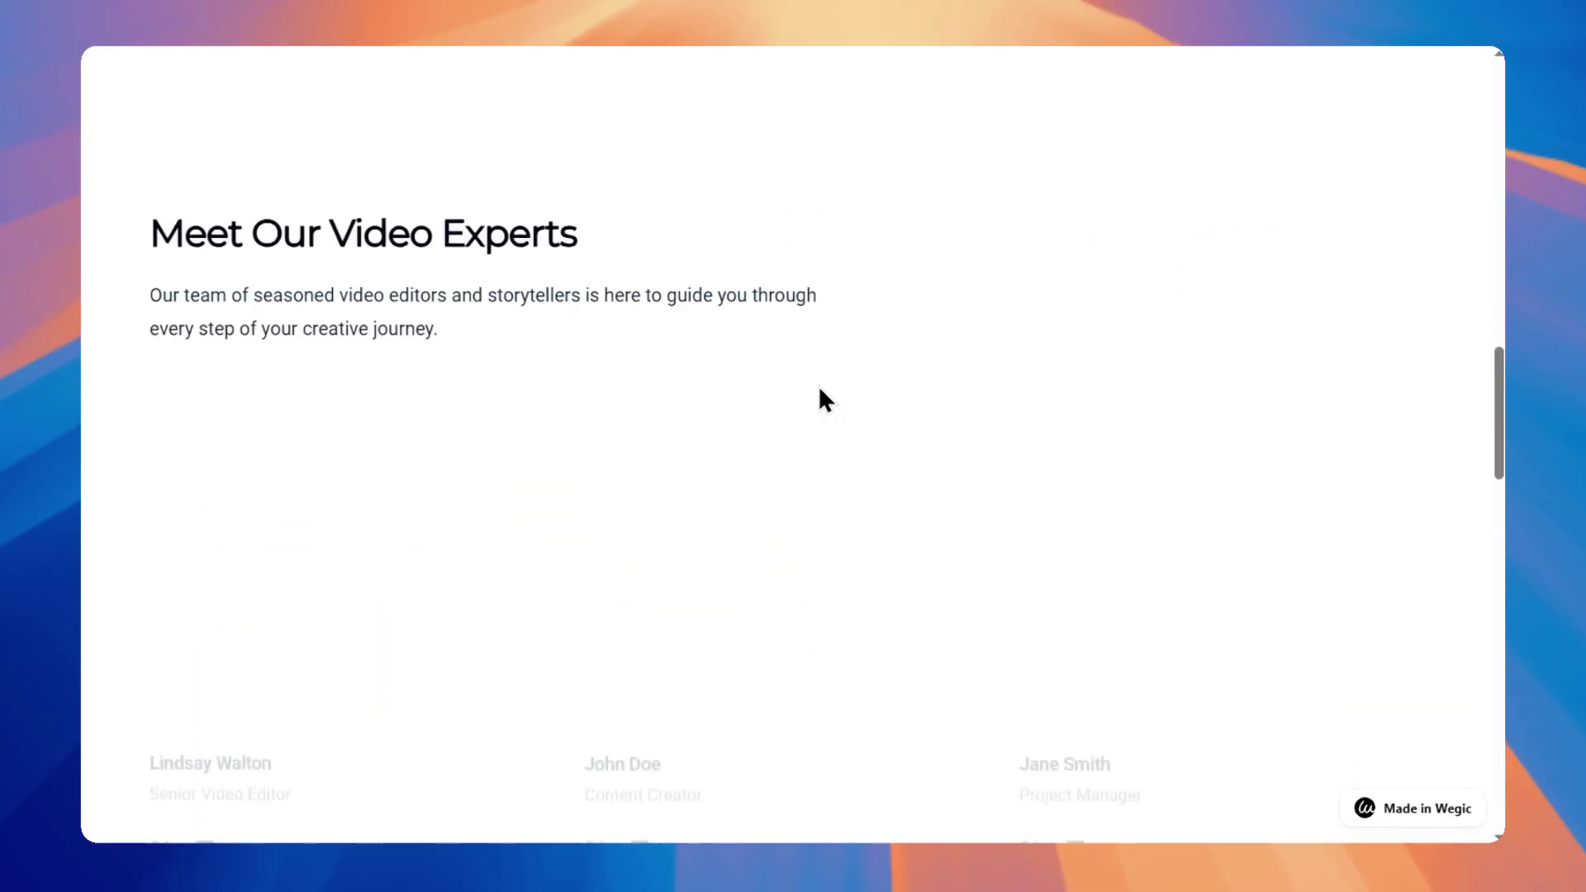
{"action": "scroll", "coordinate": [820, 388], "scroll_direction": "down", "scroll_amount": 11}
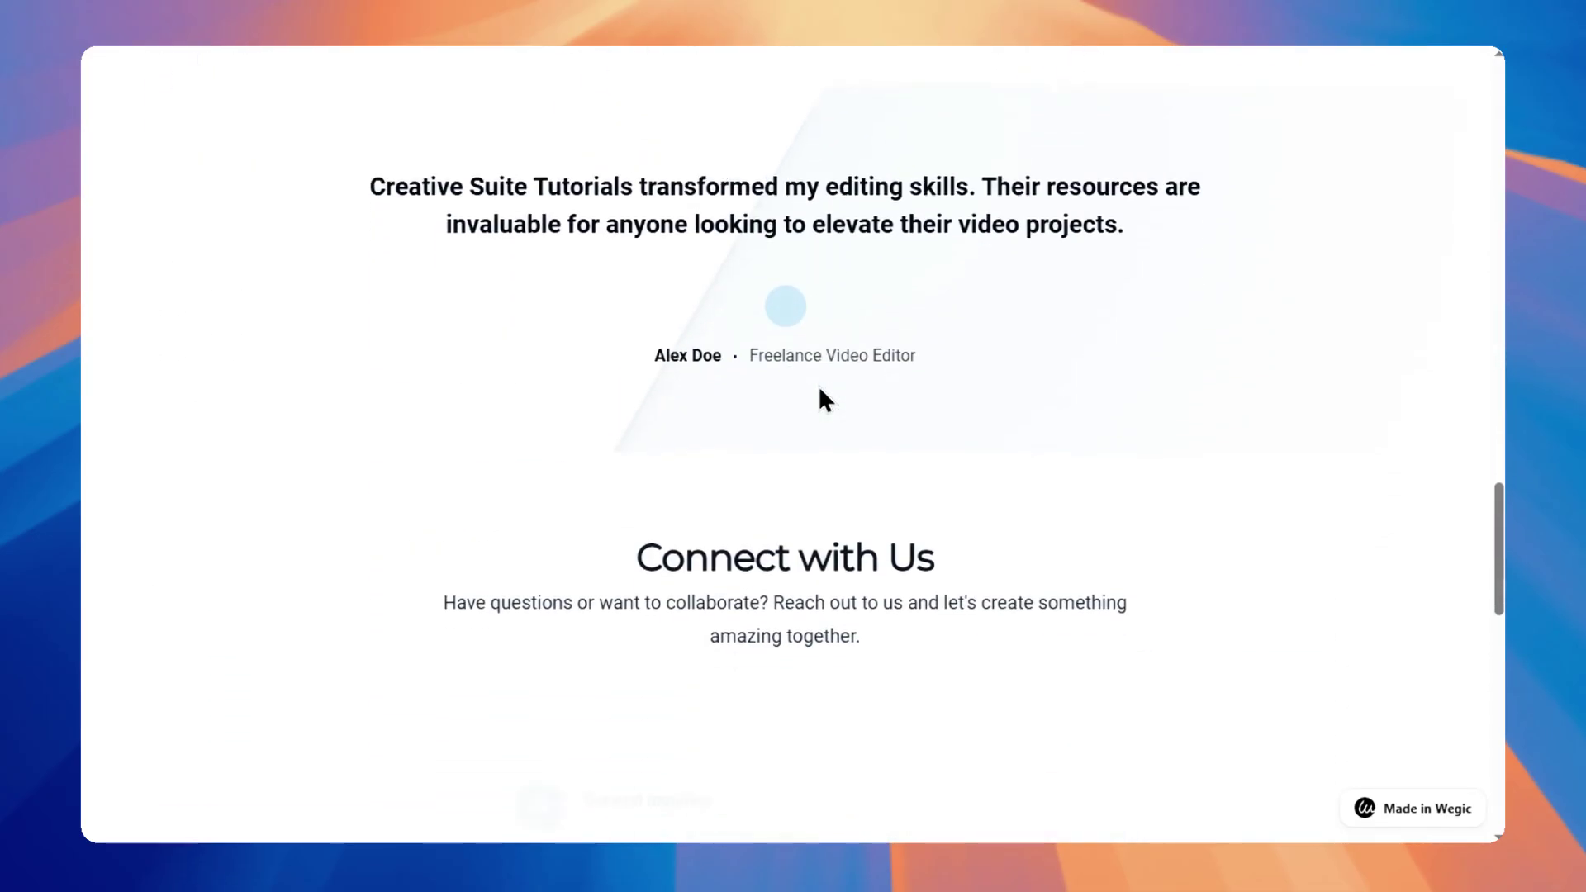
{"action": "scroll", "coordinate": [818, 385], "scroll_direction": "down", "scroll_amount": 5}
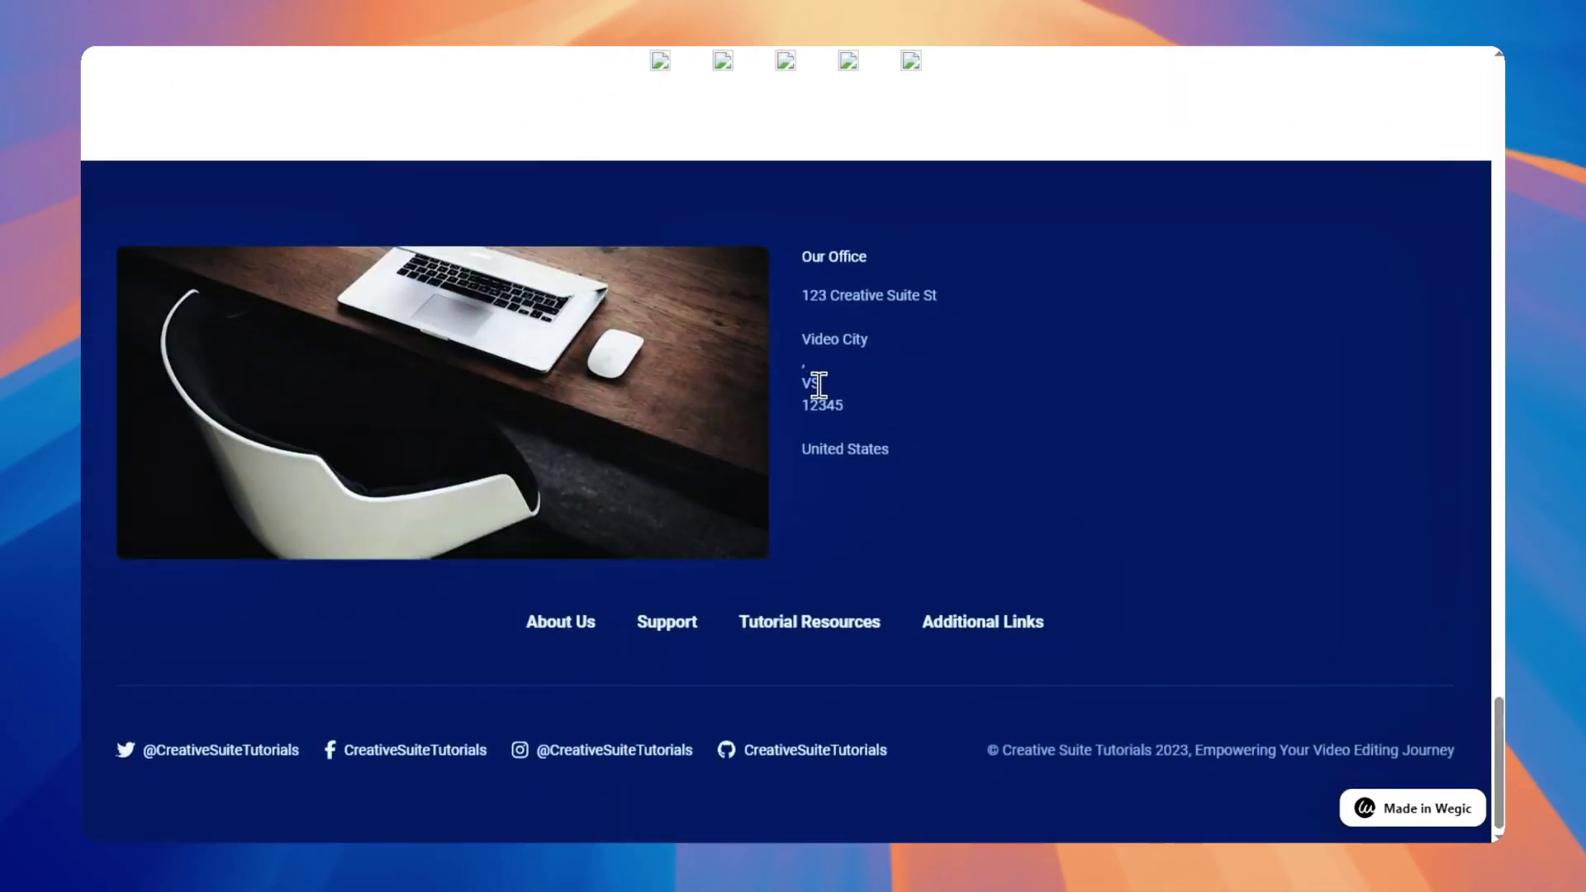
{"action": "scroll", "coordinate": [813, 388], "scroll_direction": "up", "scroll_amount": 20}
Go to the published Portfolio page, play the embedded video and review the remaining sections
{"action": "left_click", "coordinate": [761, 74]}
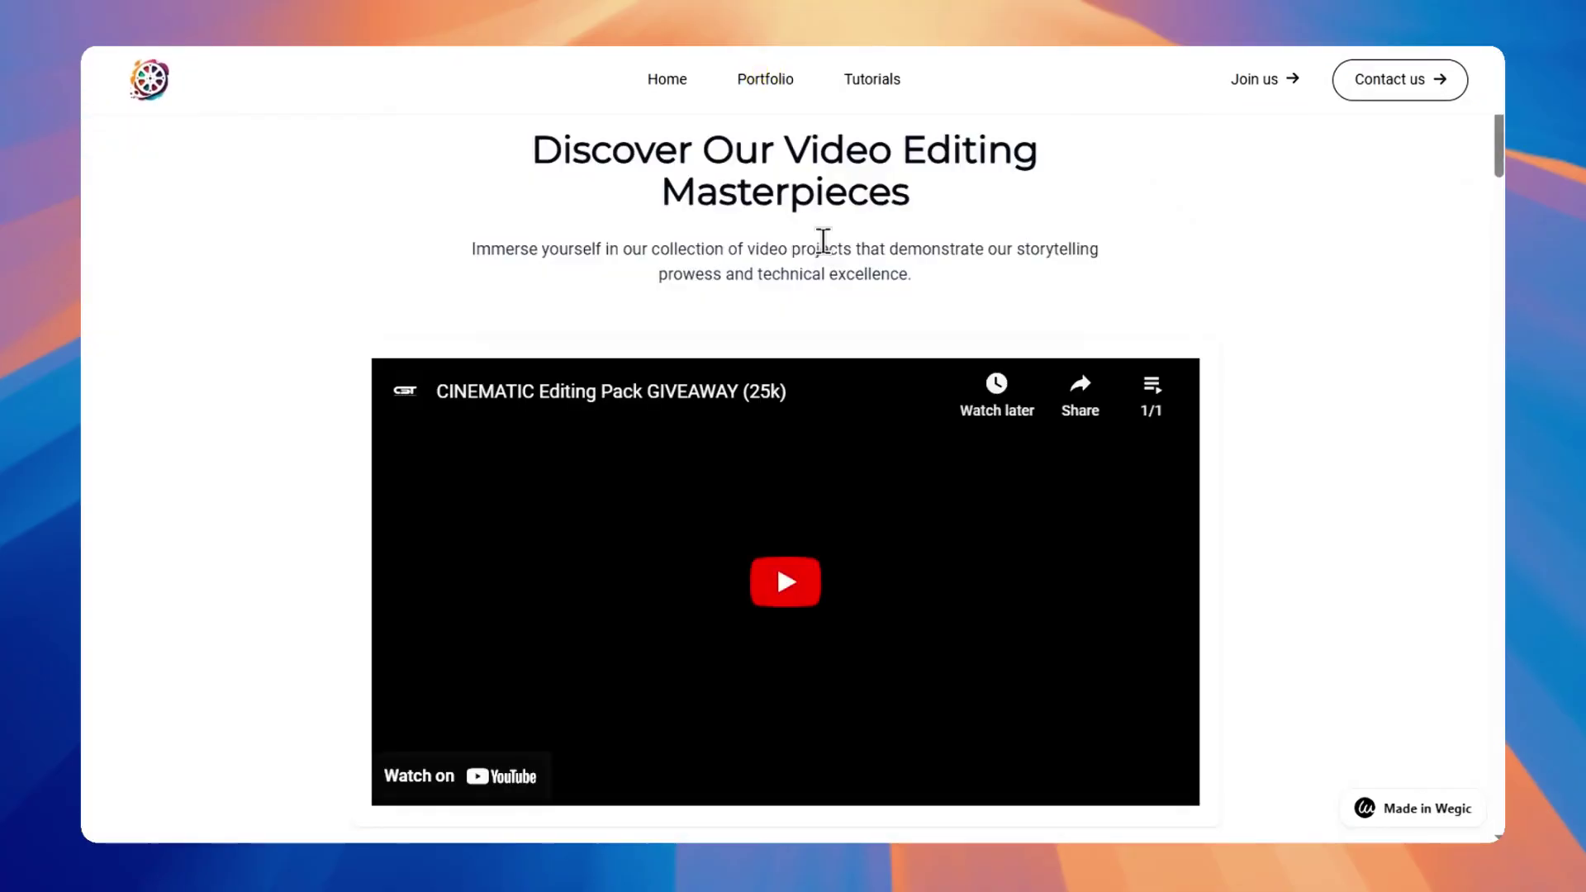
{"action": "scroll", "coordinate": [786, 505], "scroll_direction": "down", "scroll_amount": 2}
{"action": "left_click", "coordinate": [788, 423]}
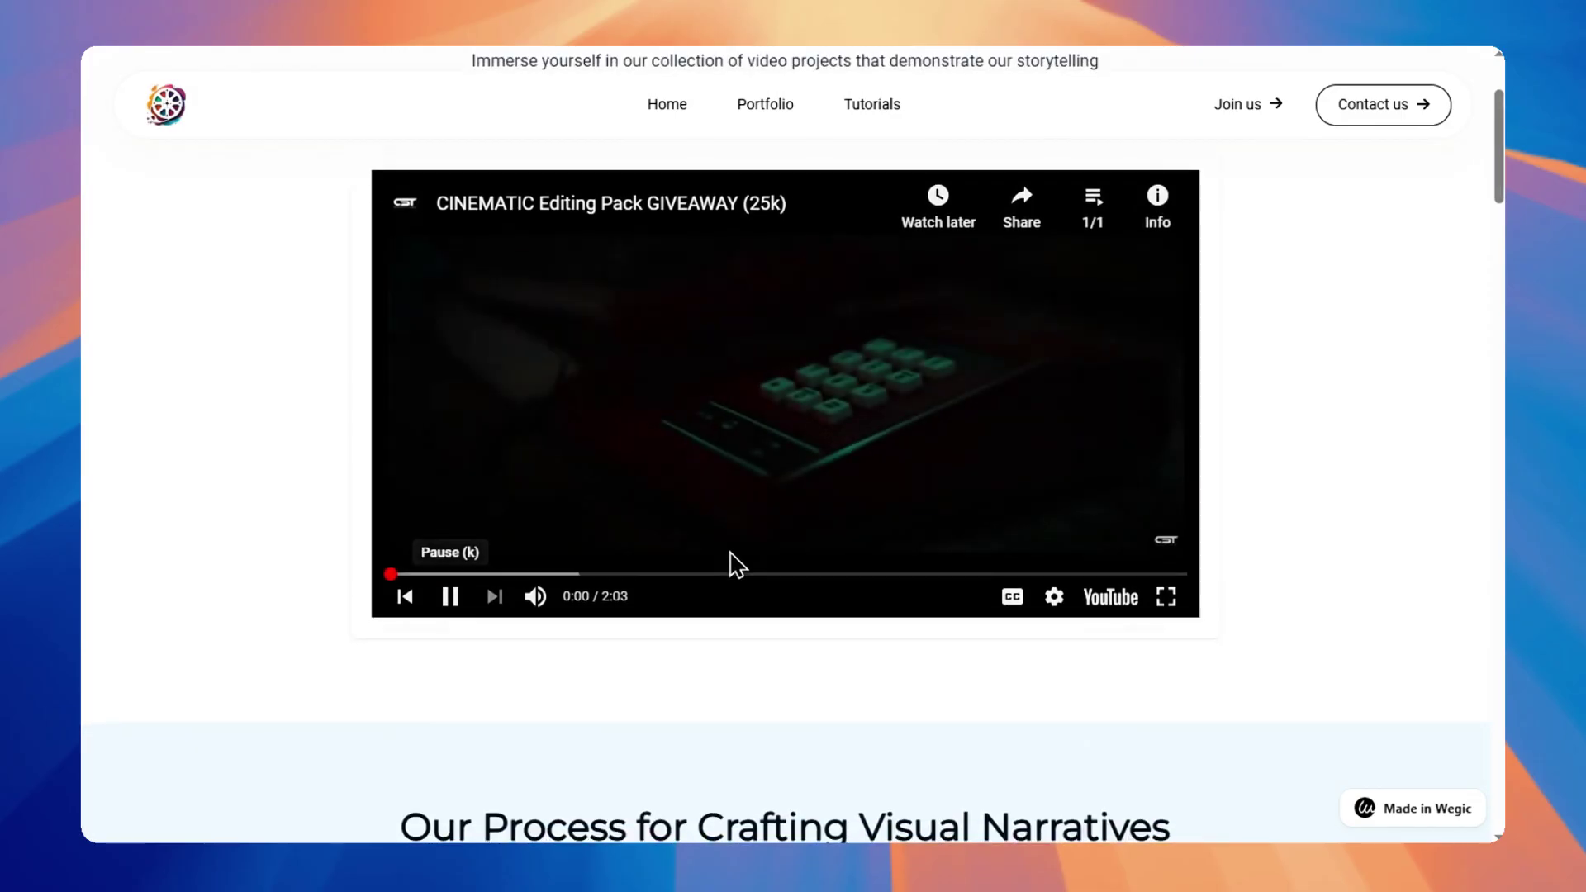
{"action": "scroll", "coordinate": [816, 501], "scroll_direction": "down", "scroll_amount": 7}
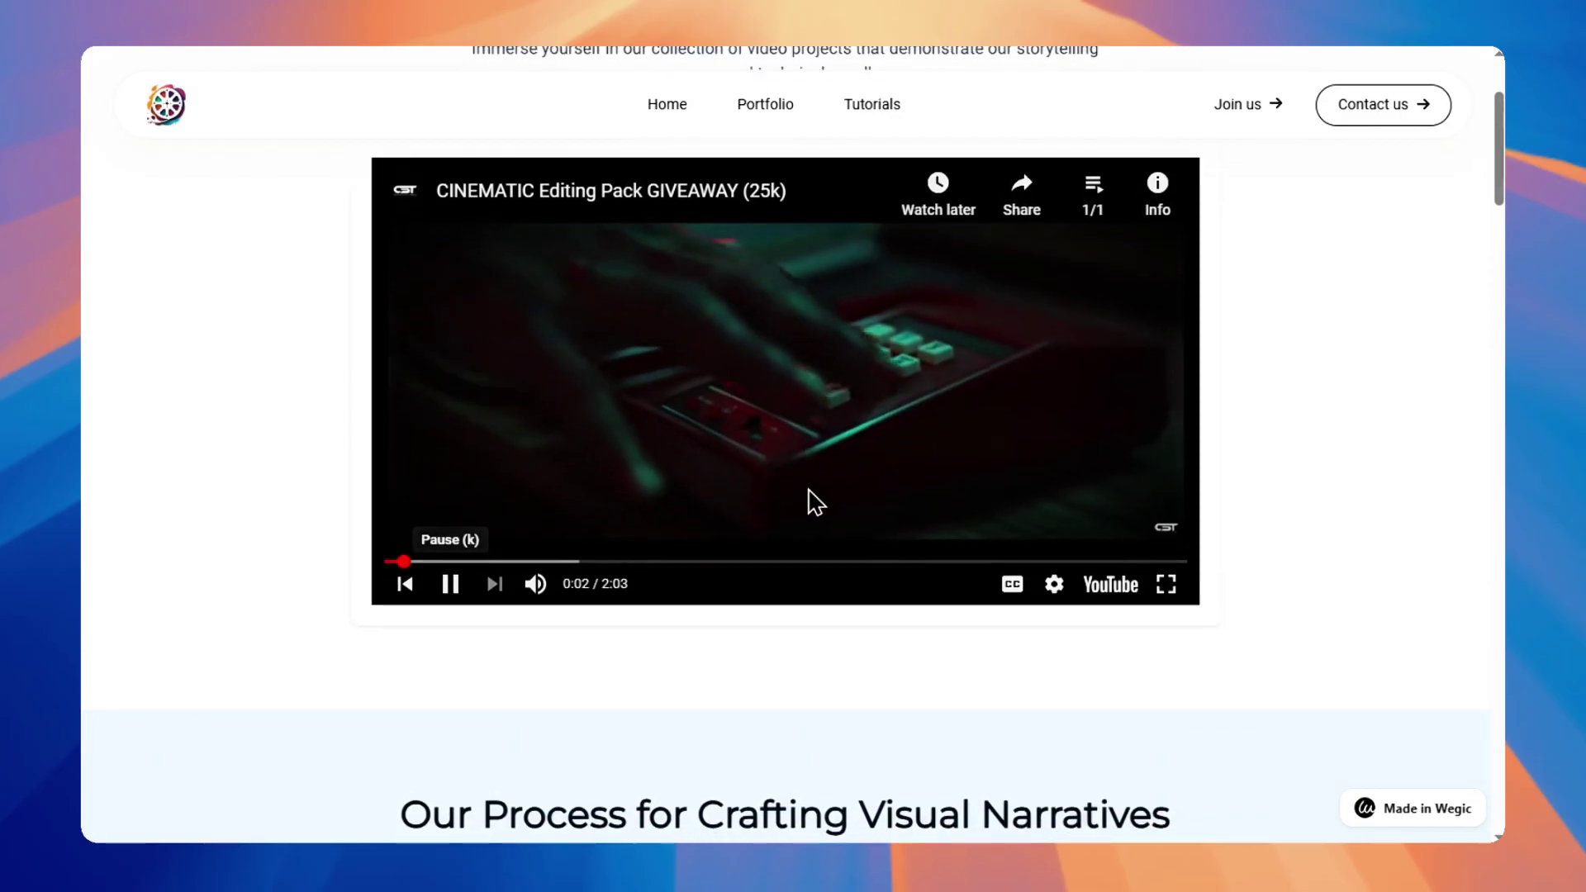
{"action": "scroll", "coordinate": [808, 488], "scroll_direction": "down", "scroll_amount": 15}
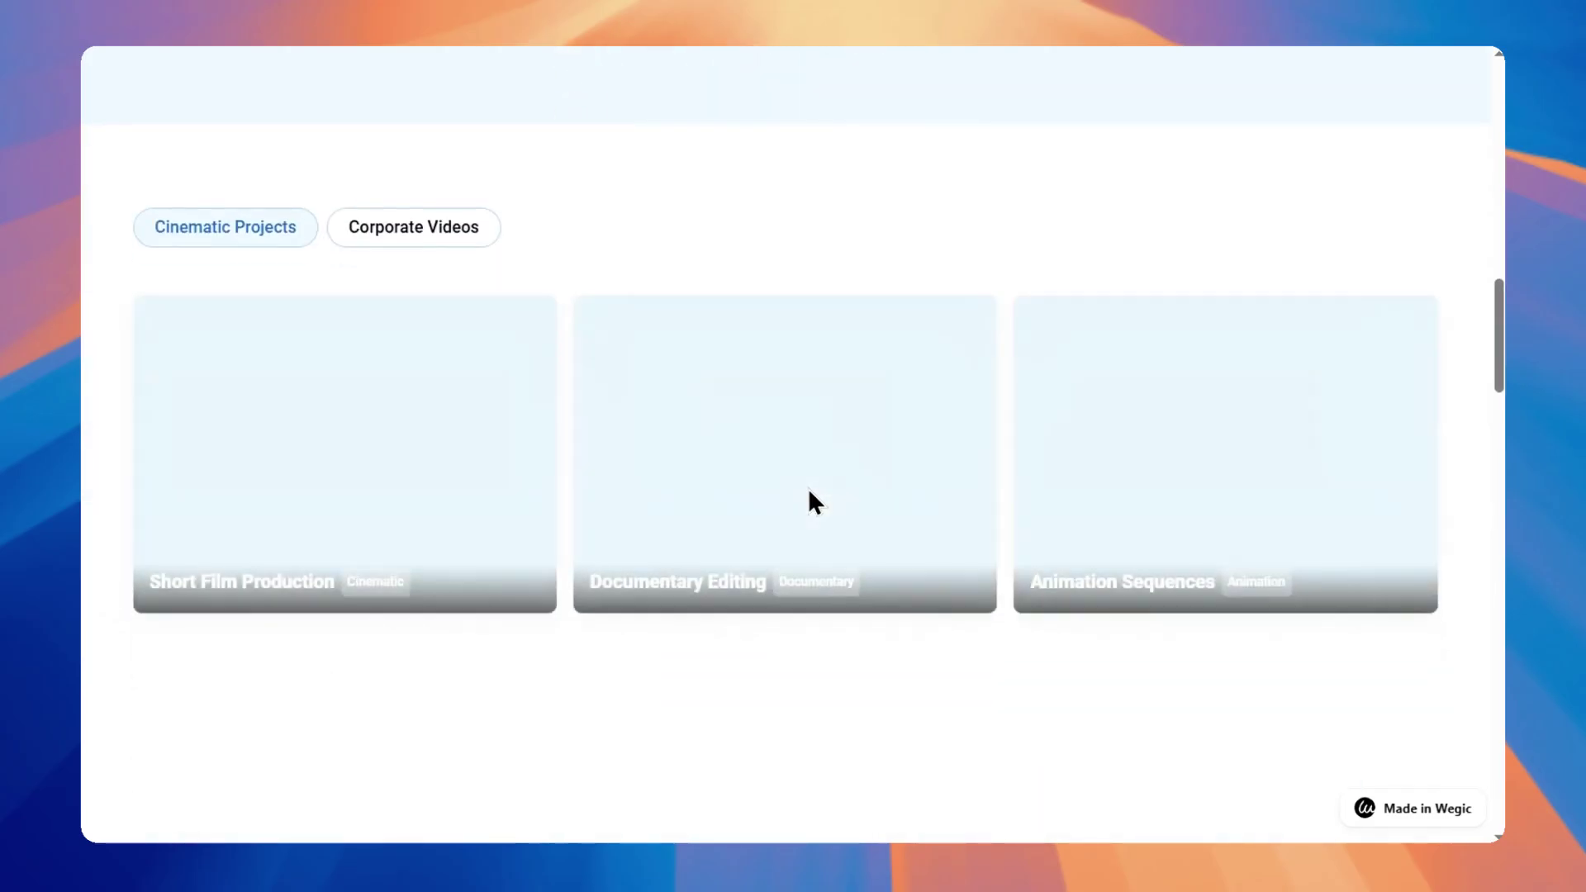
{"action": "scroll", "coordinate": [807, 487], "scroll_direction": "down", "scroll_amount": 10}
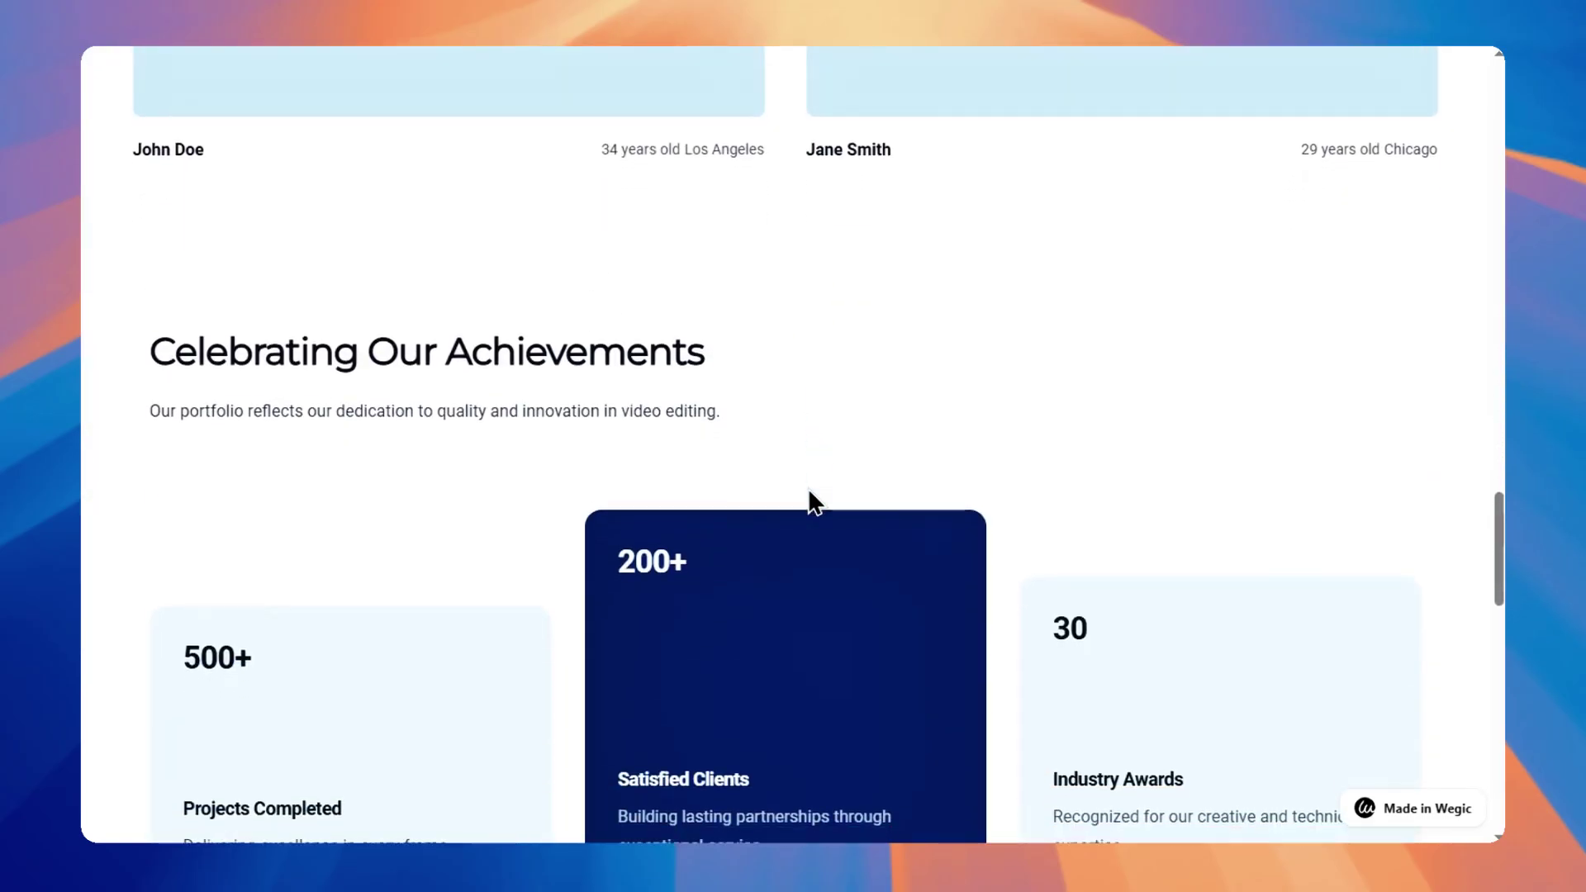
{"action": "scroll", "coordinate": [808, 487], "scroll_direction": "up", "scroll_amount": 20}
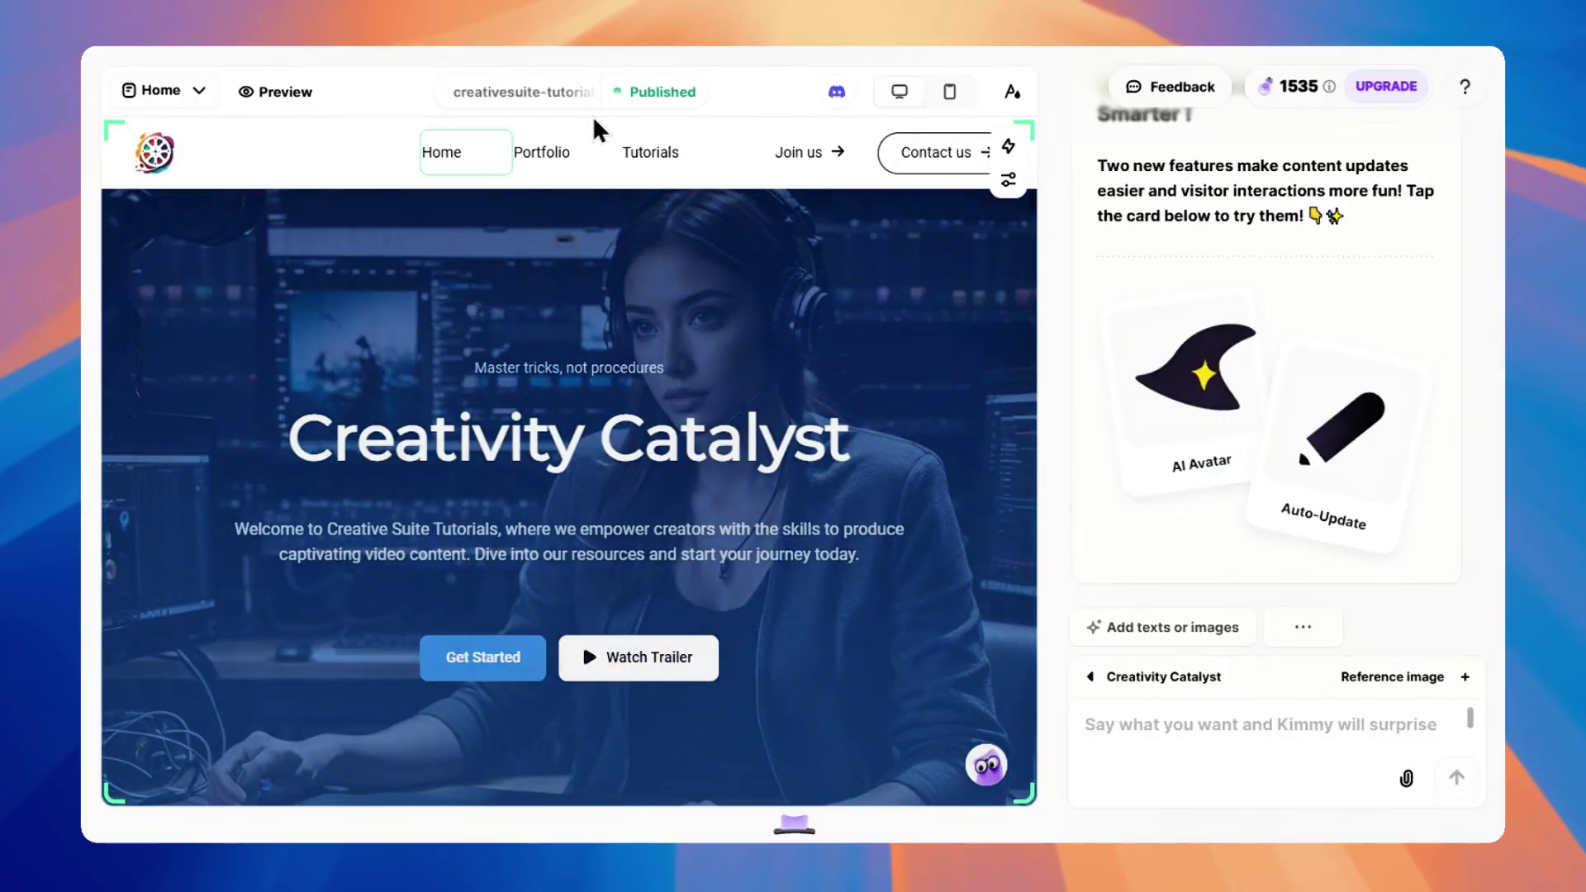
{"action": "scroll", "coordinate": [640, 384], "scroll_direction": "down", "scroll_amount": 1}
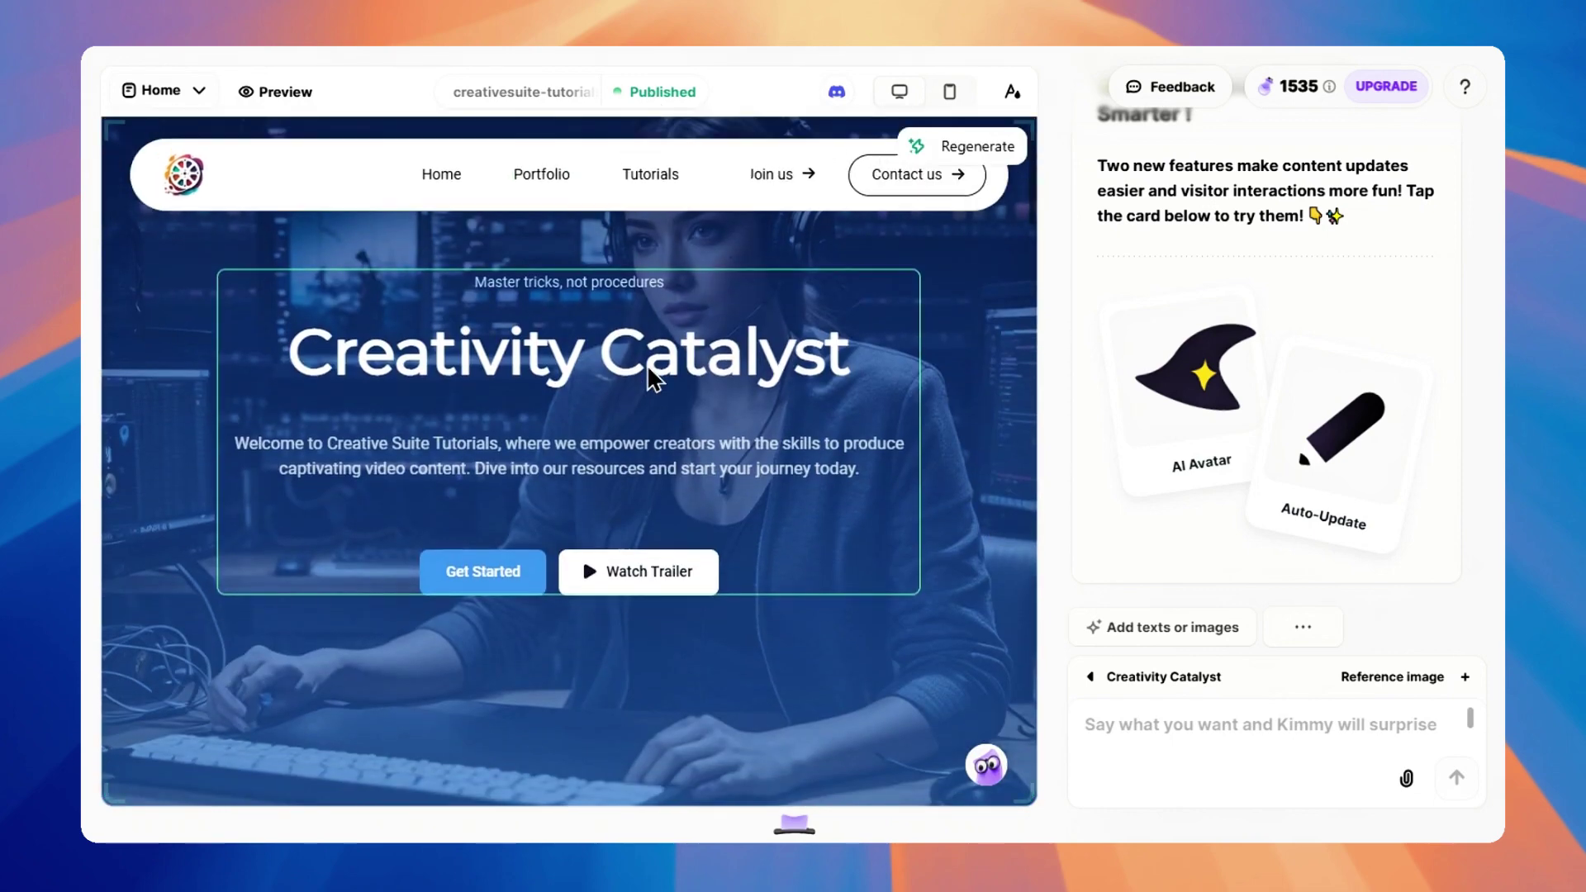
{"action": "left_click", "coordinate": [648, 361]}
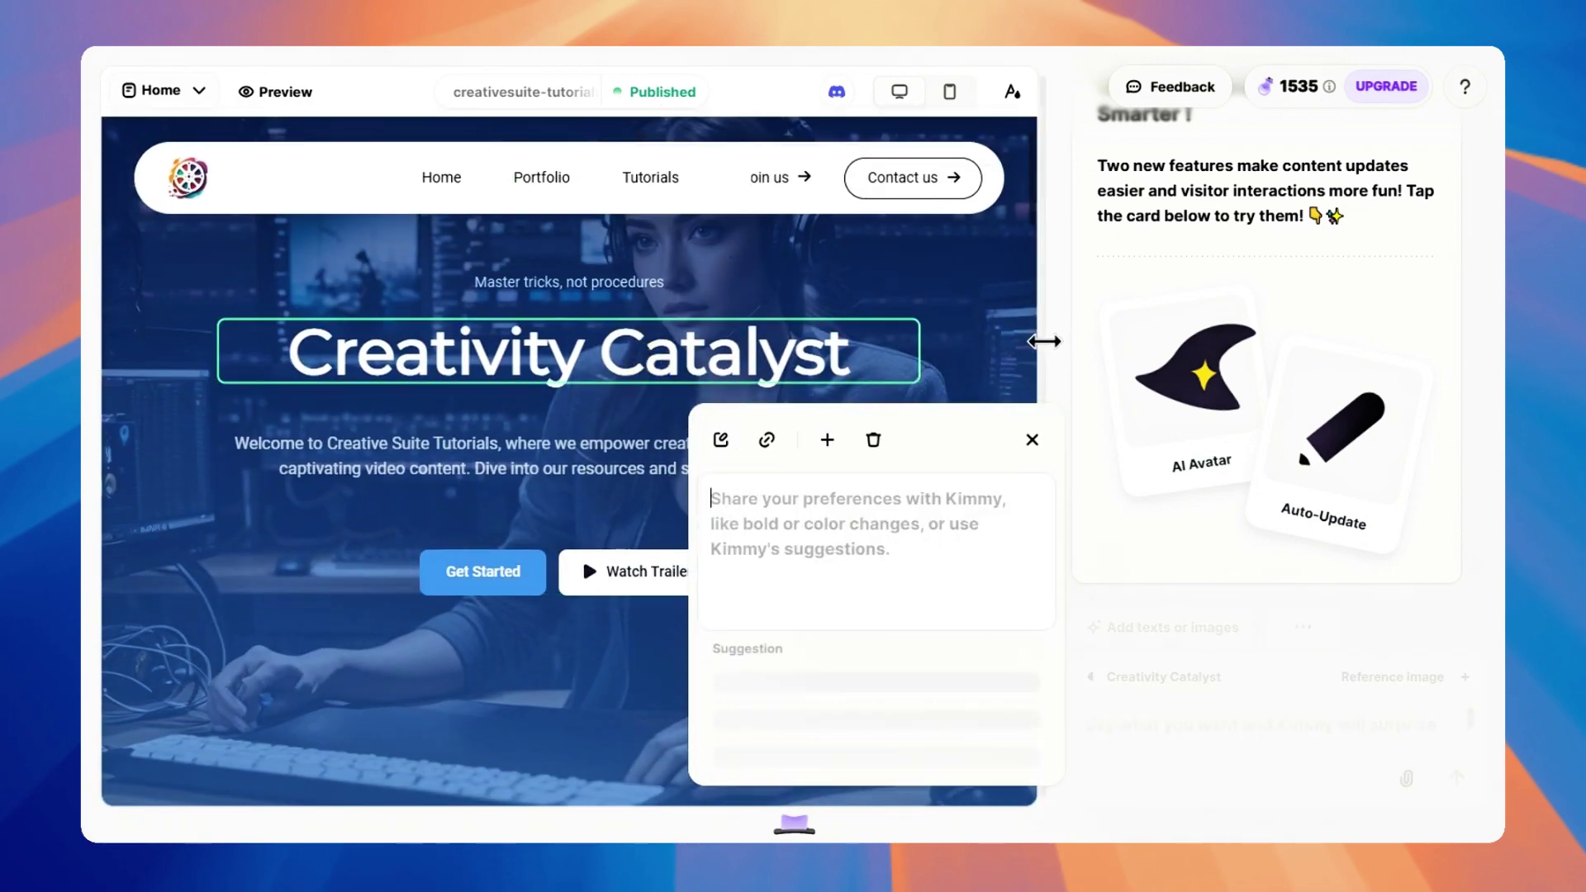
{"action": "left_click", "coordinate": [1046, 342]}
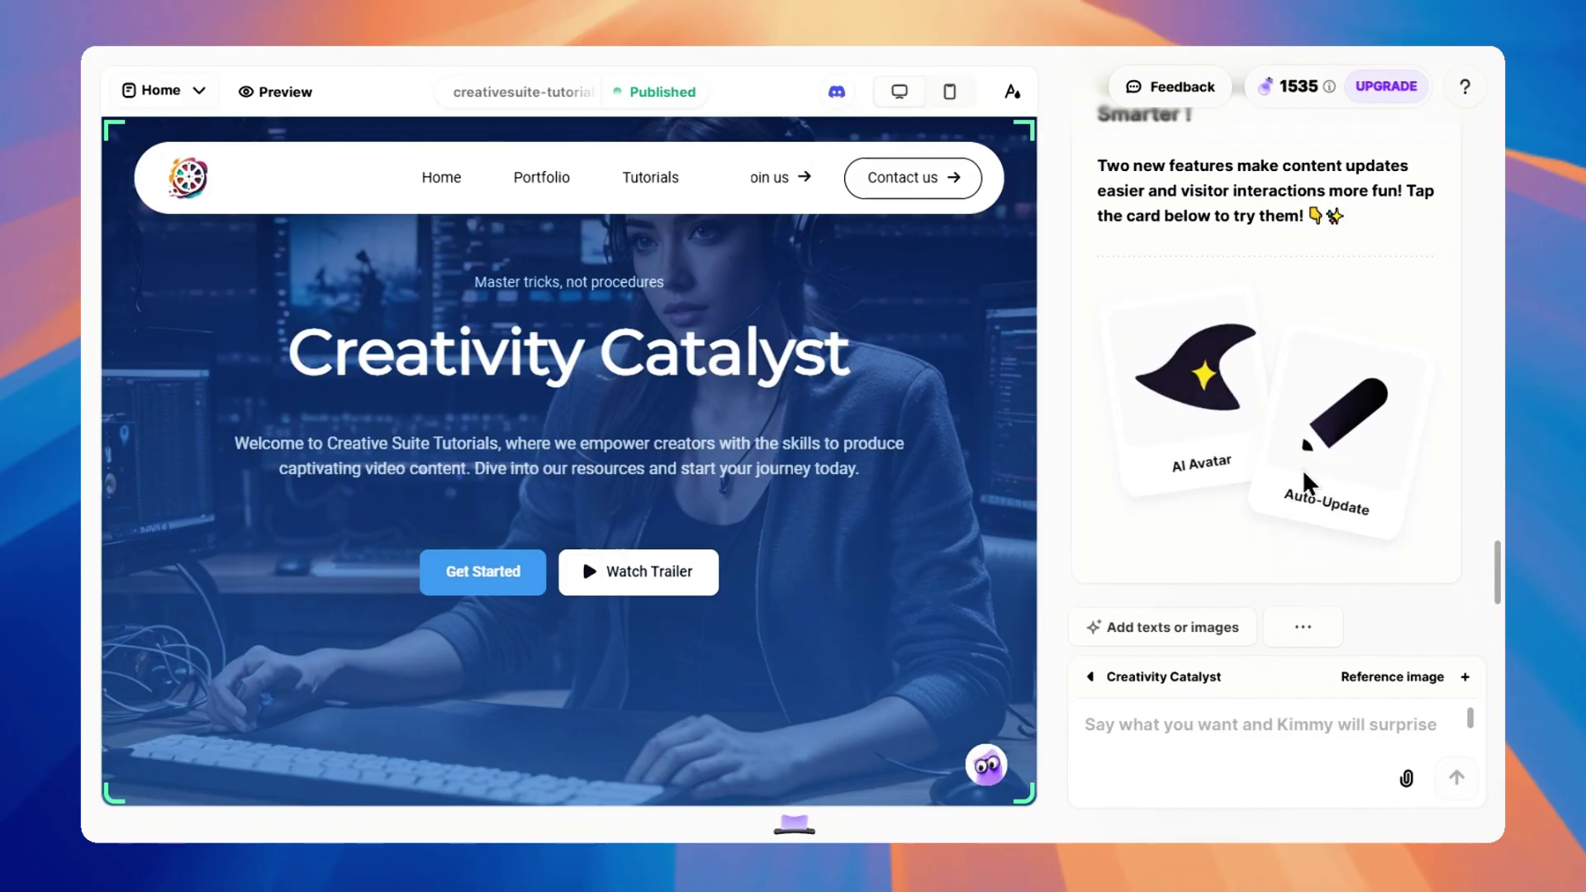
Open the Auto-Update feature for connecting and refreshing content, ready for a source link
{"action": "left_click", "coordinate": [1330, 469]}
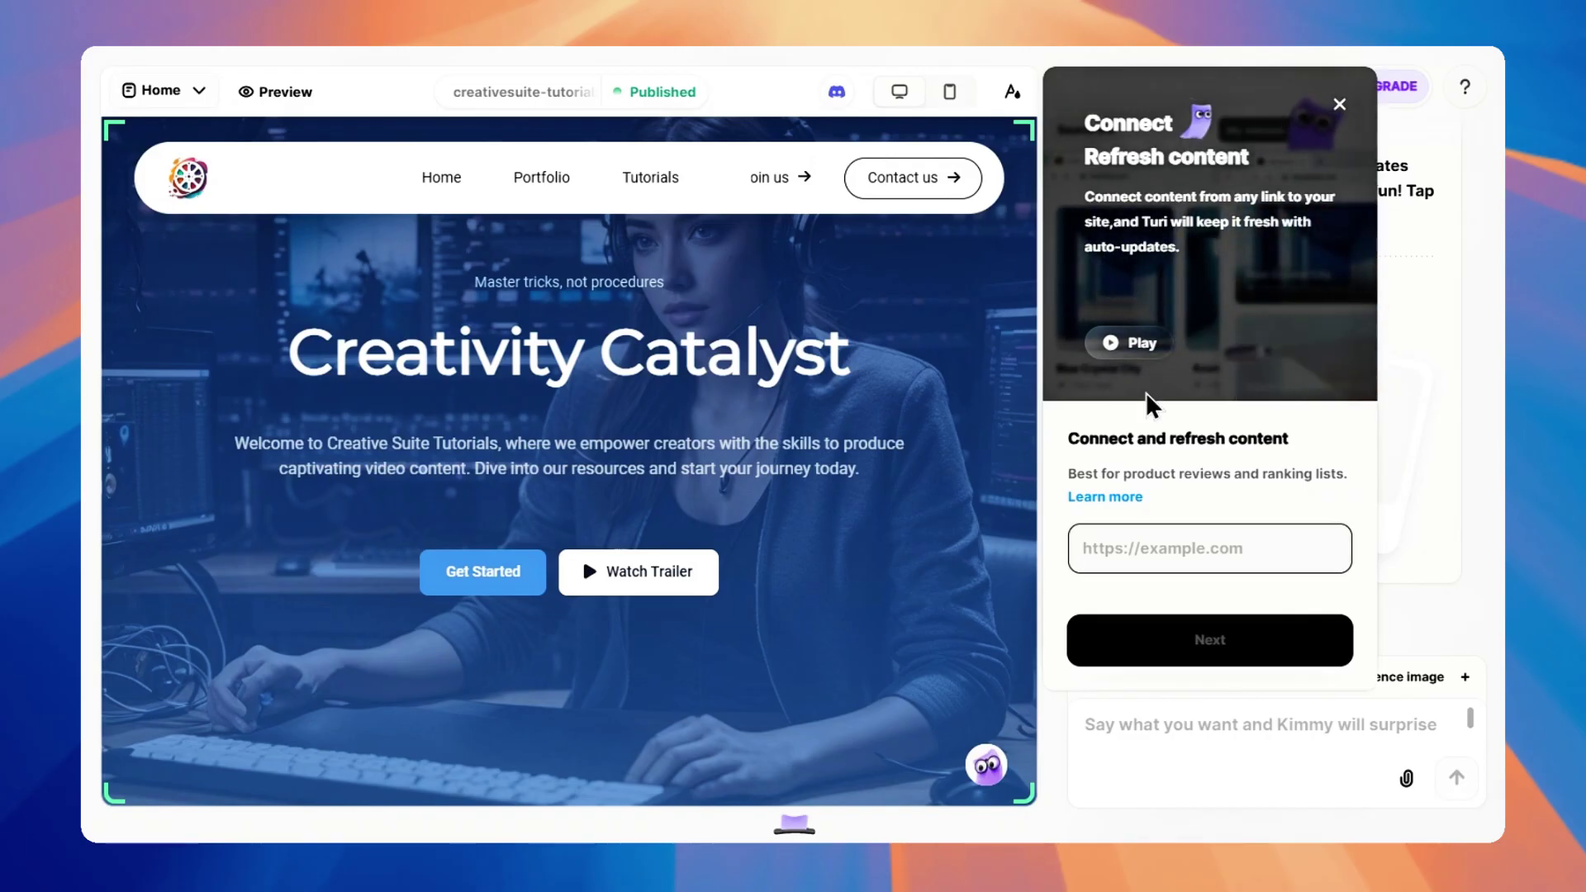
{"action": "left_click", "coordinate": [1093, 545]}
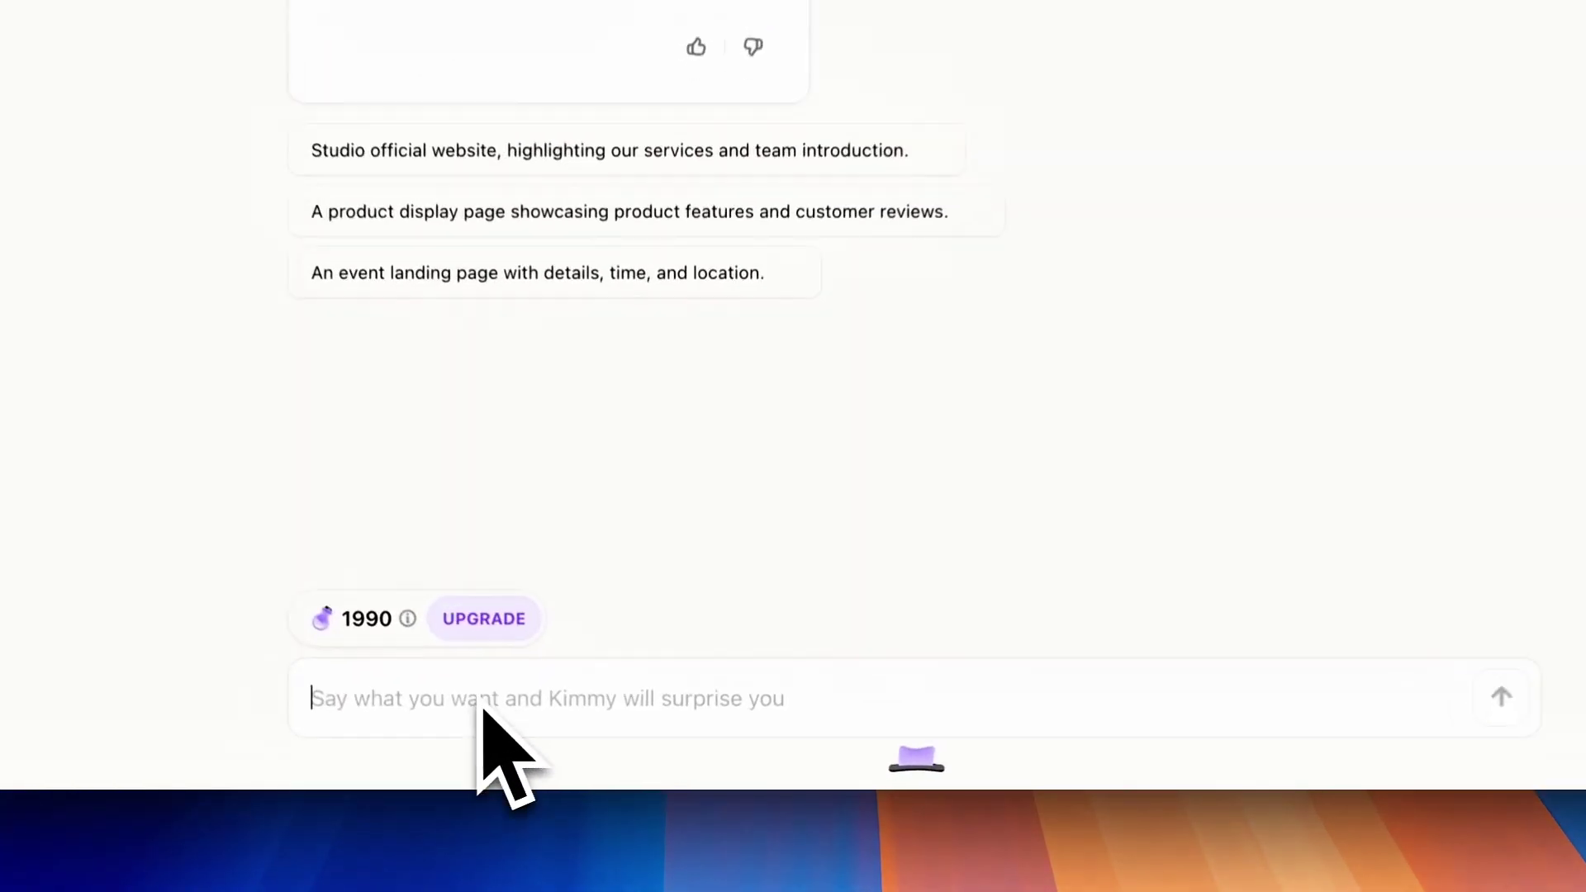
Submit the prepared "Build an AI Community Website" prompt in a new Wegic chat and approve the proposed site plan
{"action": "key", "text": "super+v"}
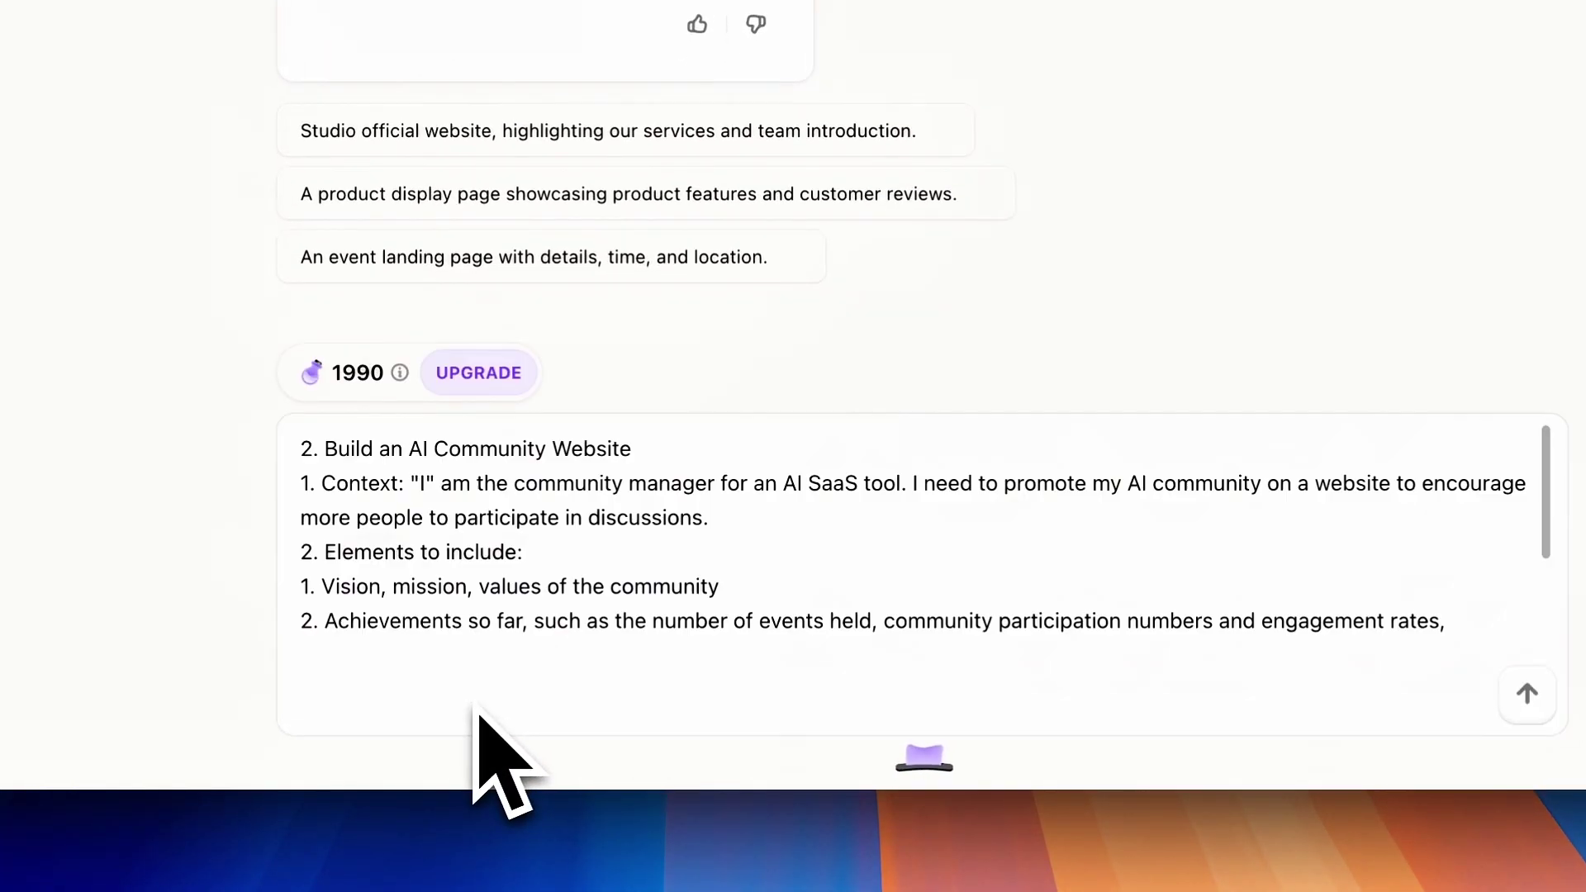
{"action": "left_click", "coordinate": [1505, 703]}
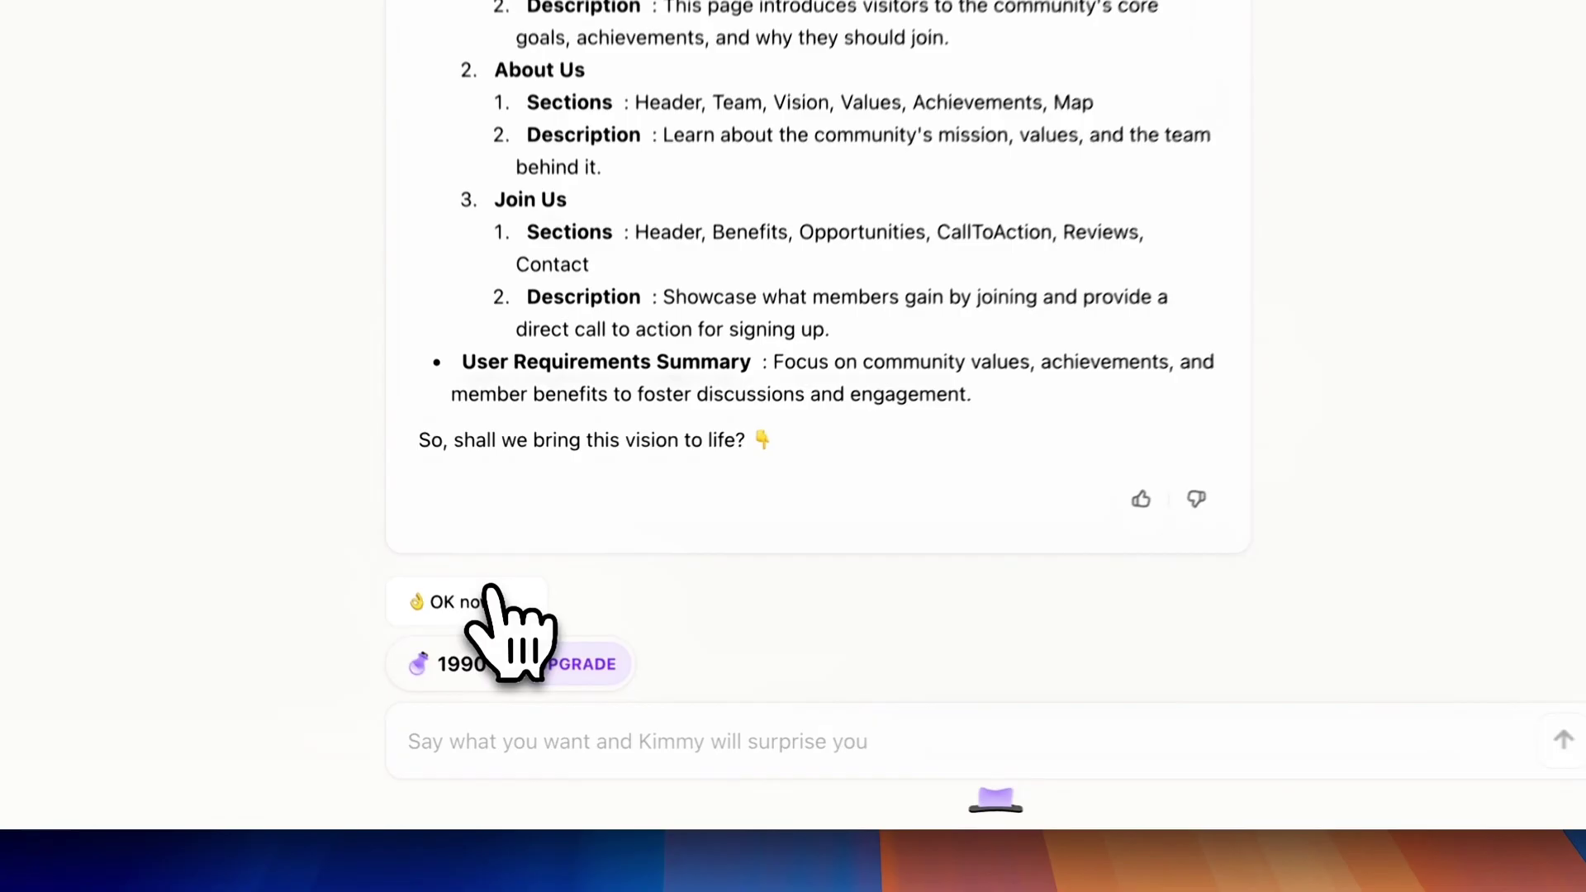
{"action": "left_click", "coordinate": [514, 666]}
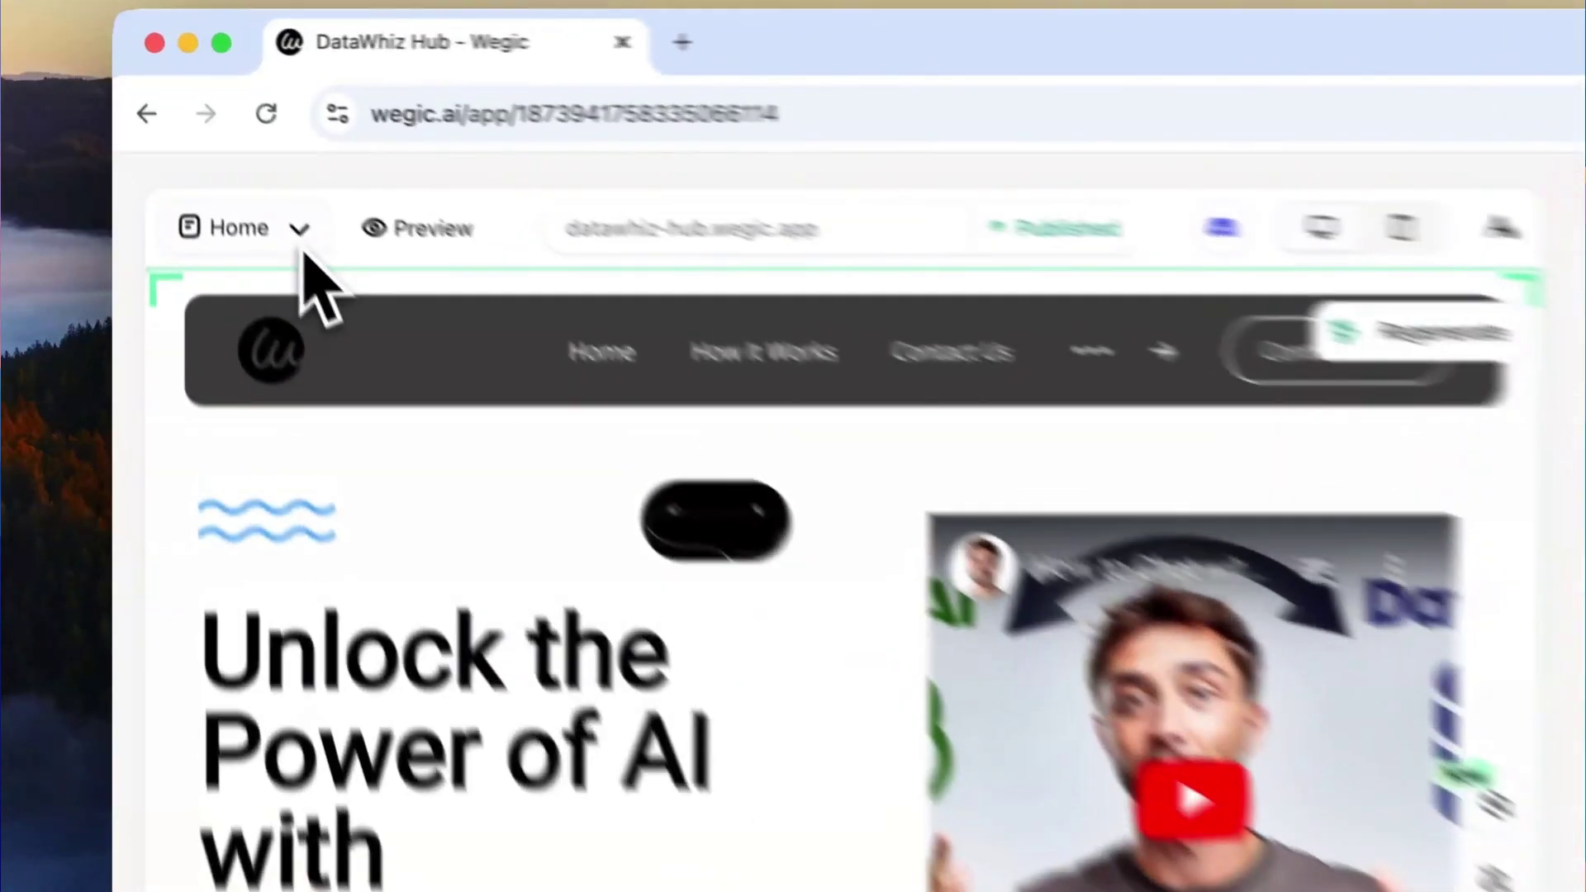
Open the How It Works page of the DataWhiz Hub site and review its process section
{"action": "left_click", "coordinate": [226, 146]}
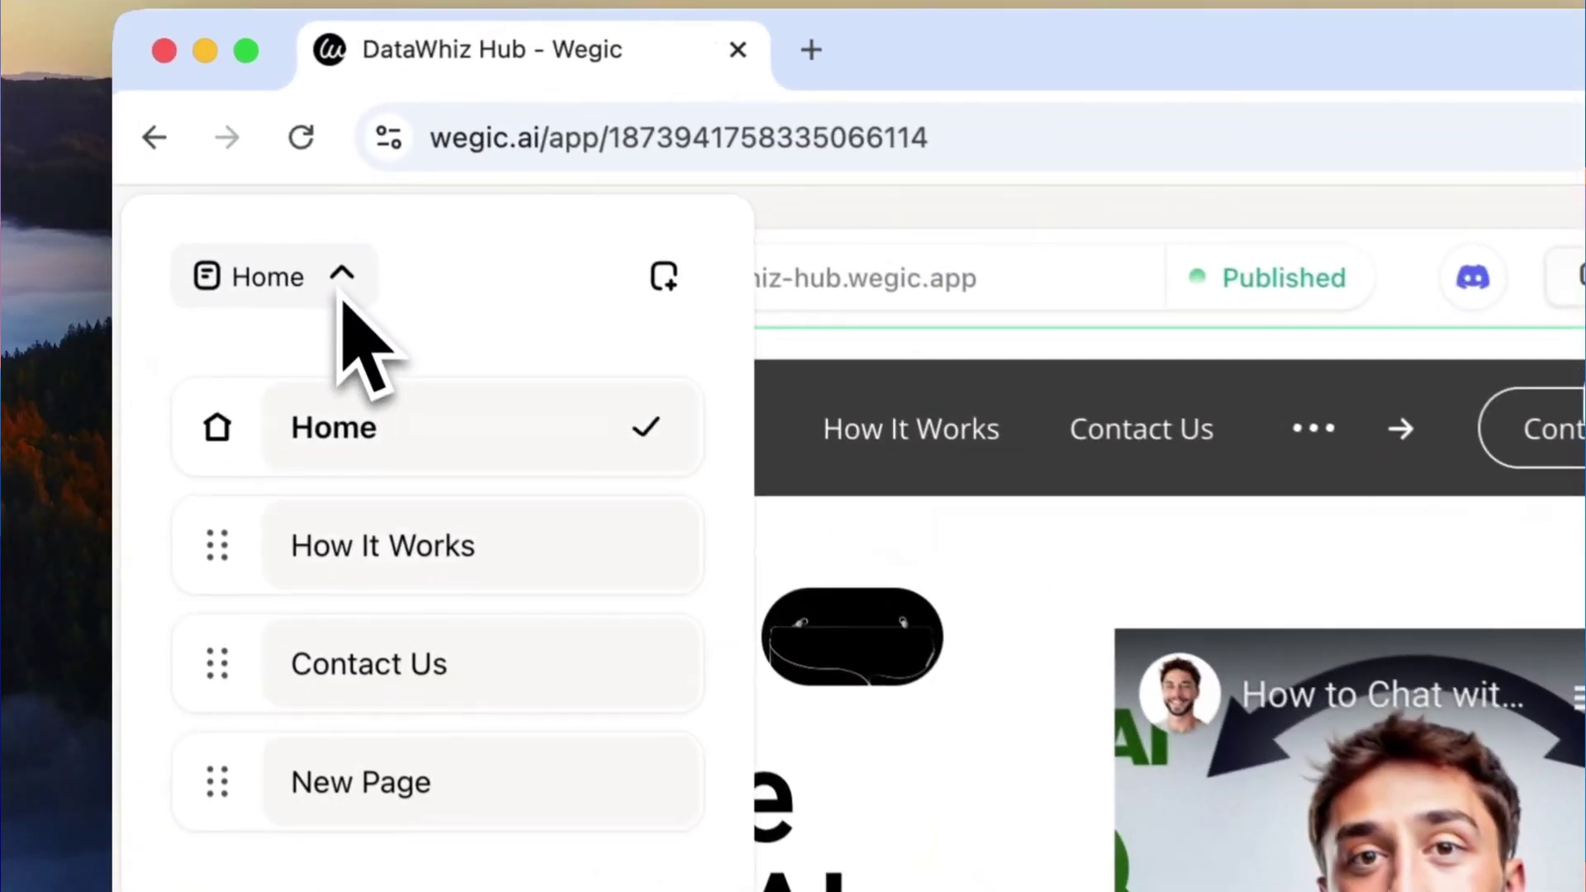
{"action": "left_click", "coordinate": [335, 570]}
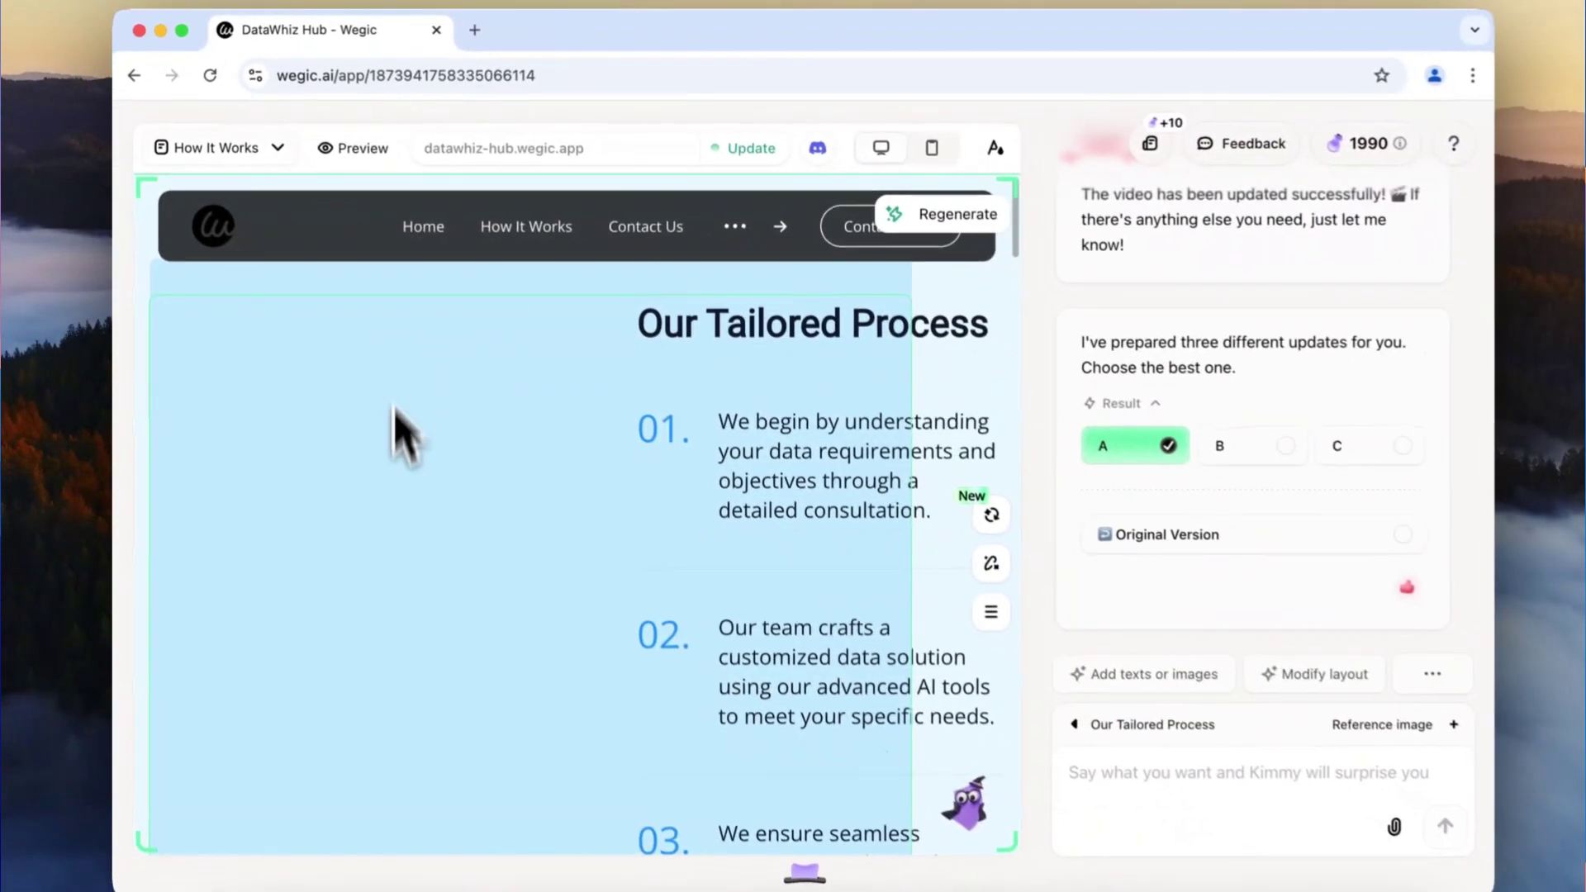
{"action": "scroll", "coordinate": [405, 495], "scroll_direction": "down", "scroll_amount": 3}
{"action": "scroll", "coordinate": [420, 589], "scroll_direction": "down", "scroll_amount": 4}
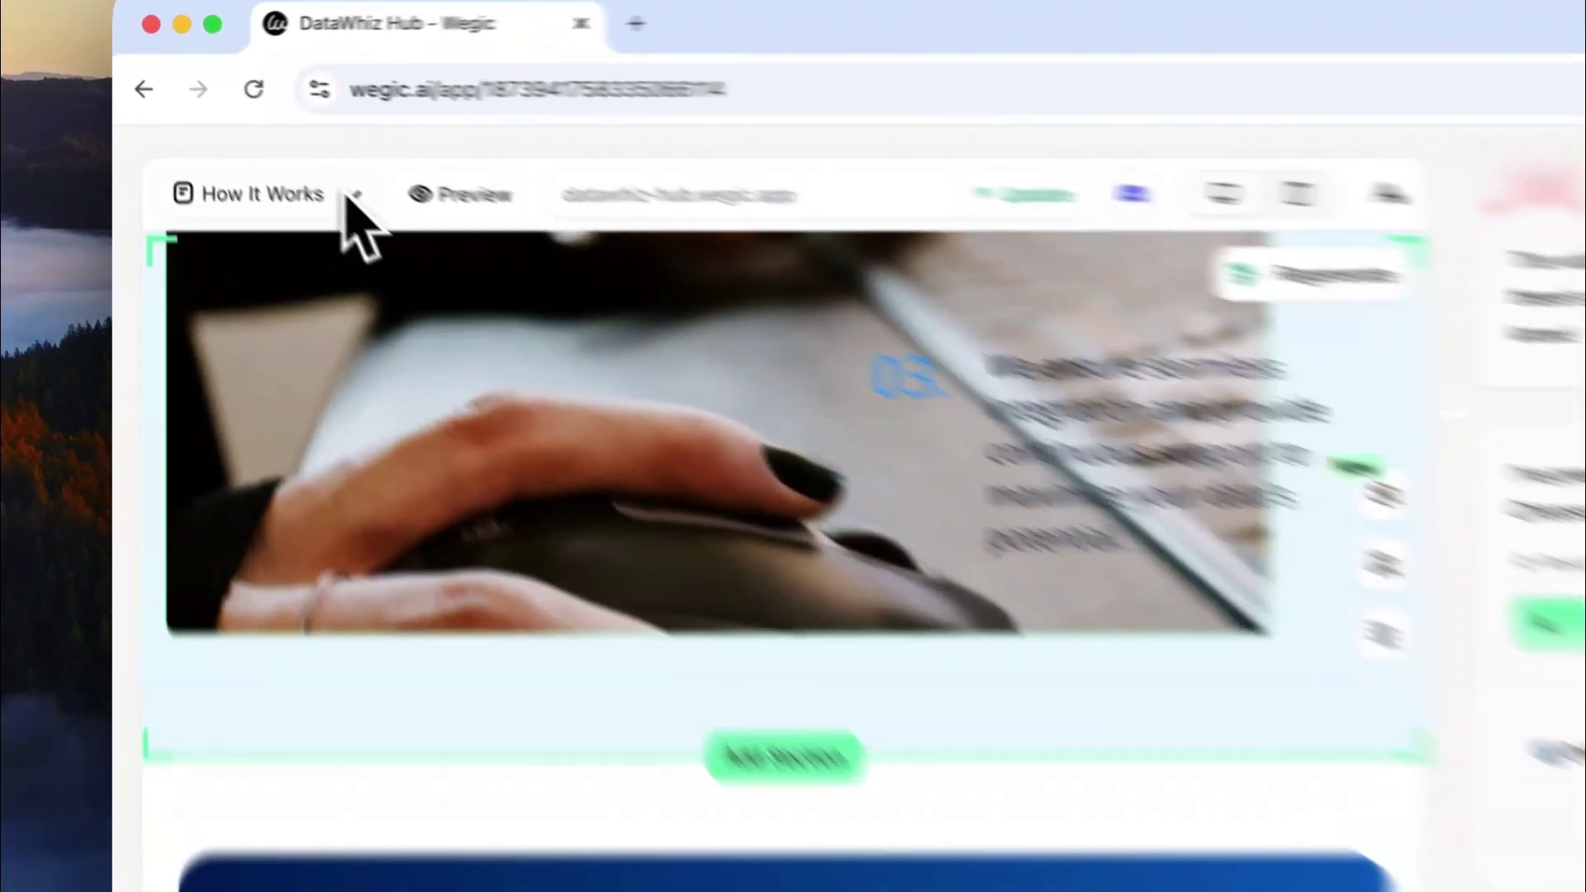
Review the Contact Us page down to the Connect with Our Data Experts section and open the New Page
{"action": "left_click", "coordinate": [275, 149]}
{"action": "left_click", "coordinate": [484, 661]}
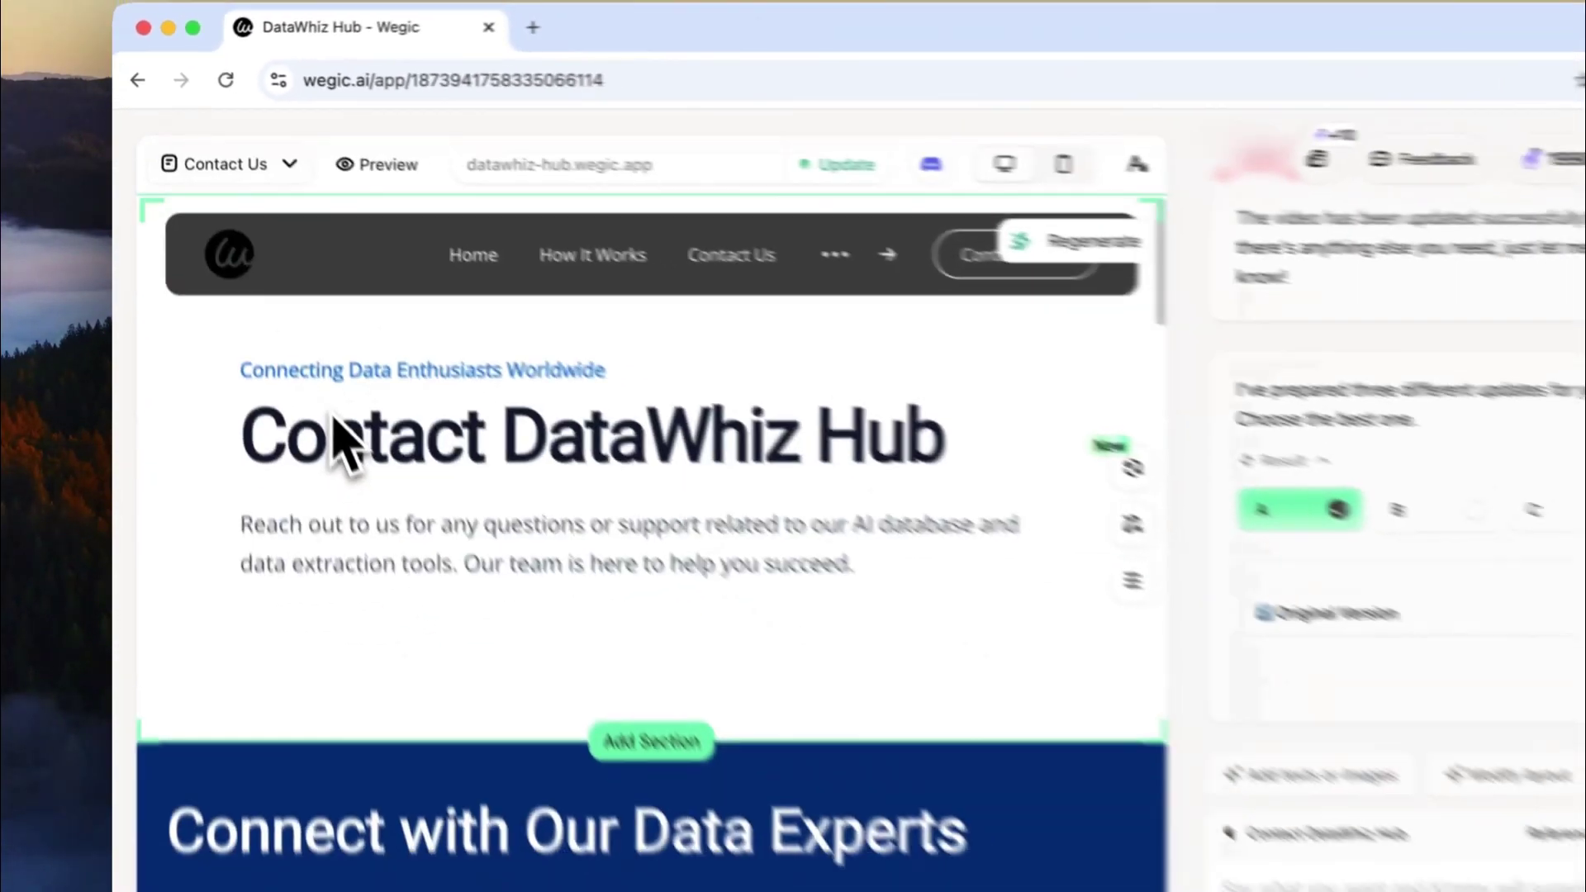
{"action": "scroll", "coordinate": [343, 529], "scroll_direction": "down", "scroll_amount": 5}
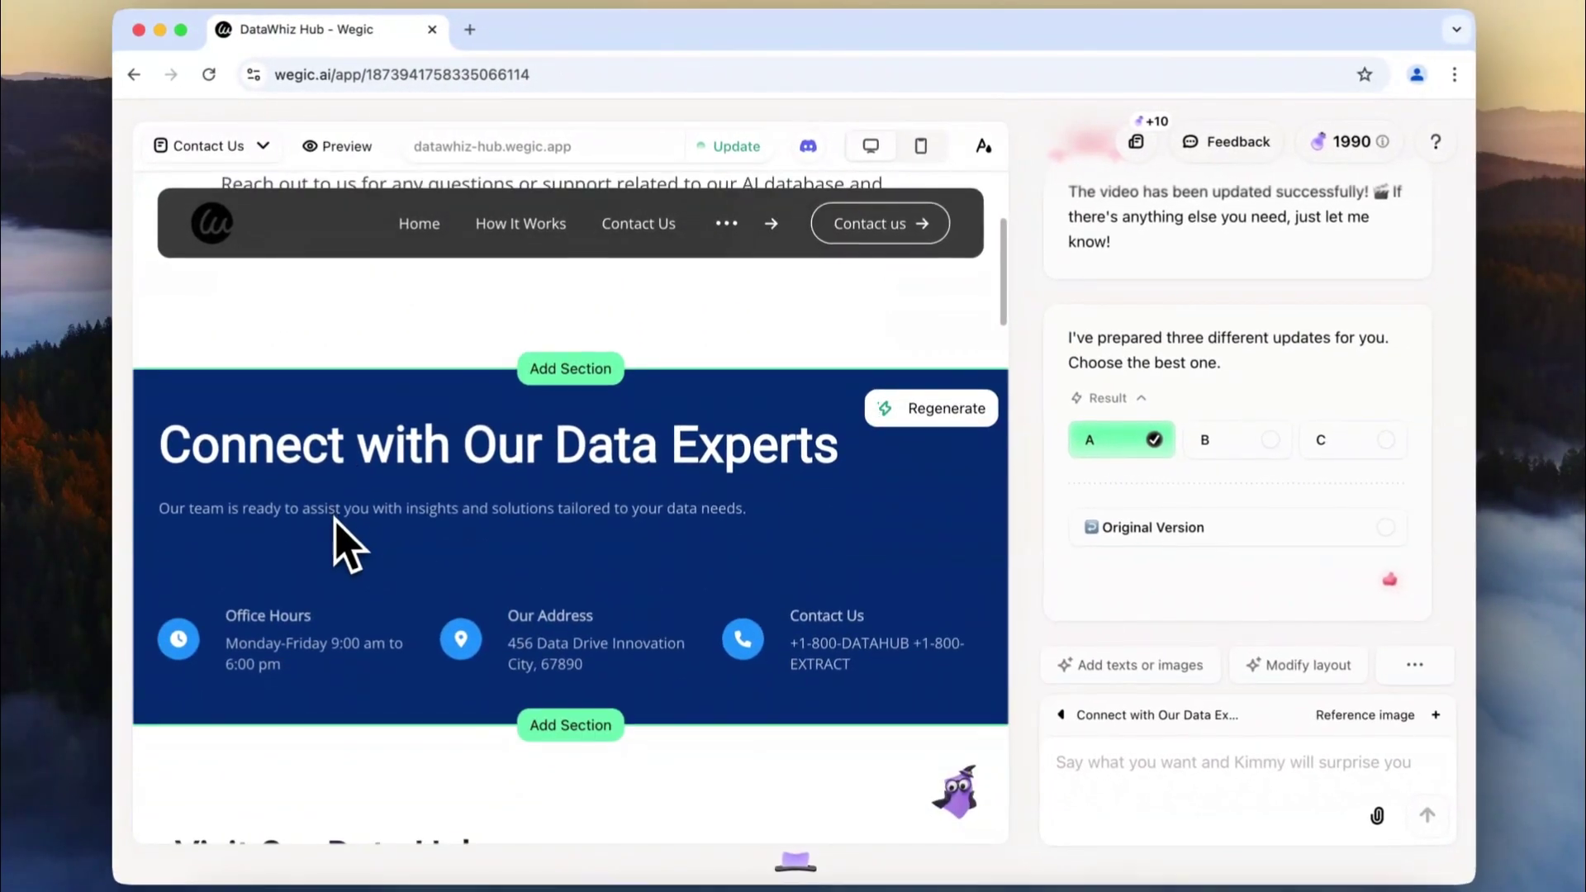
{"action": "left_click", "coordinate": [262, 145]}
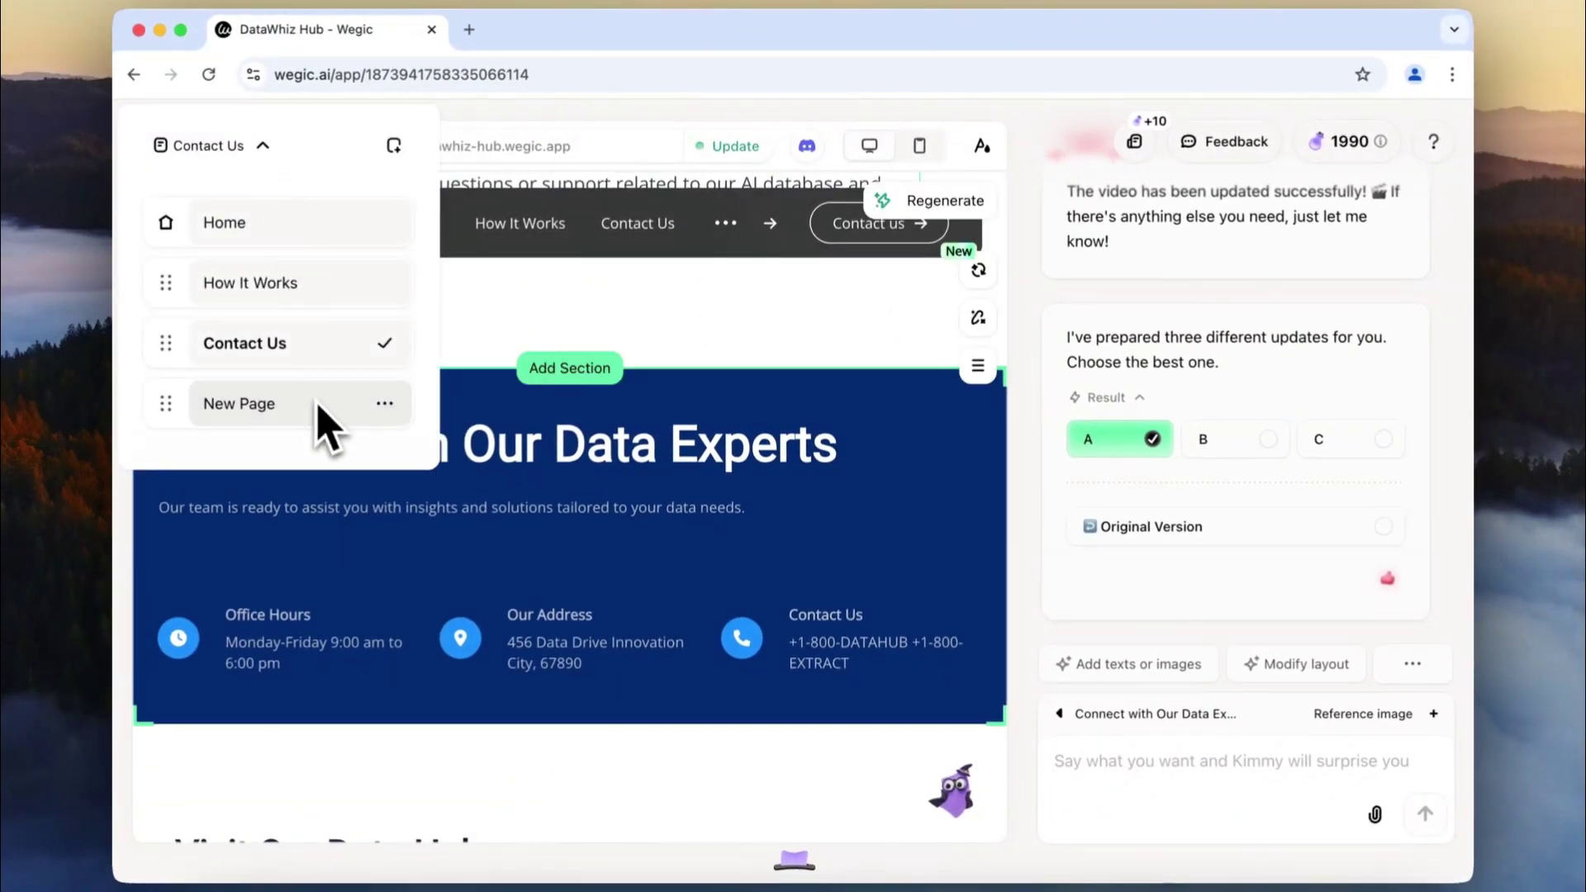
{"action": "left_click", "coordinate": [318, 405]}
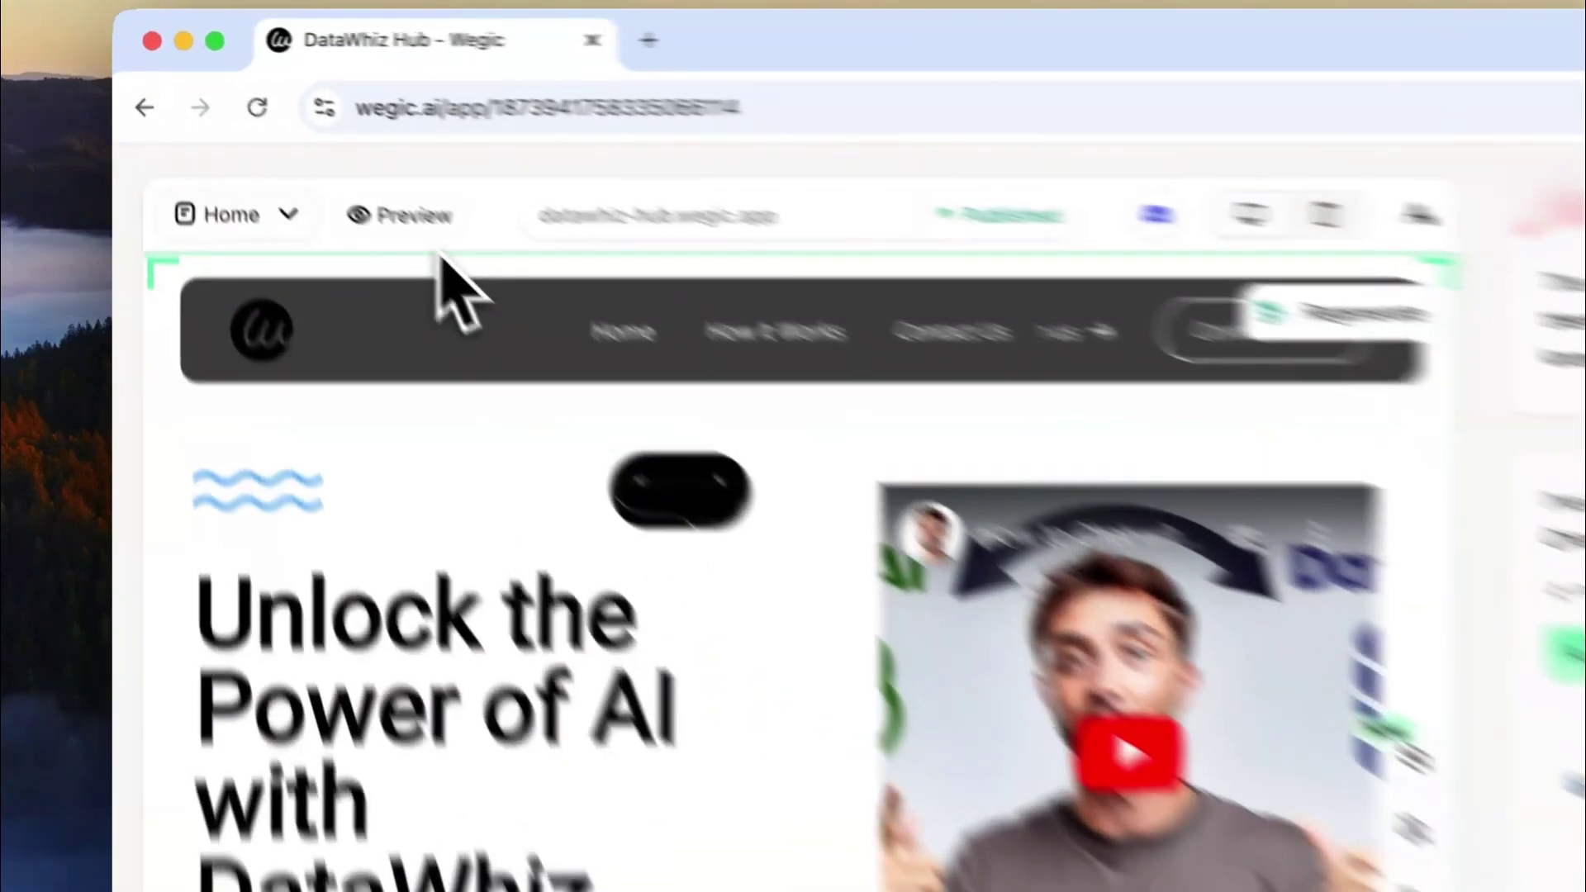
Preview the Home page of the DataWhiz Hub site in mobile view and return to the desktop view
{"action": "left_click", "coordinate": [303, 145]}
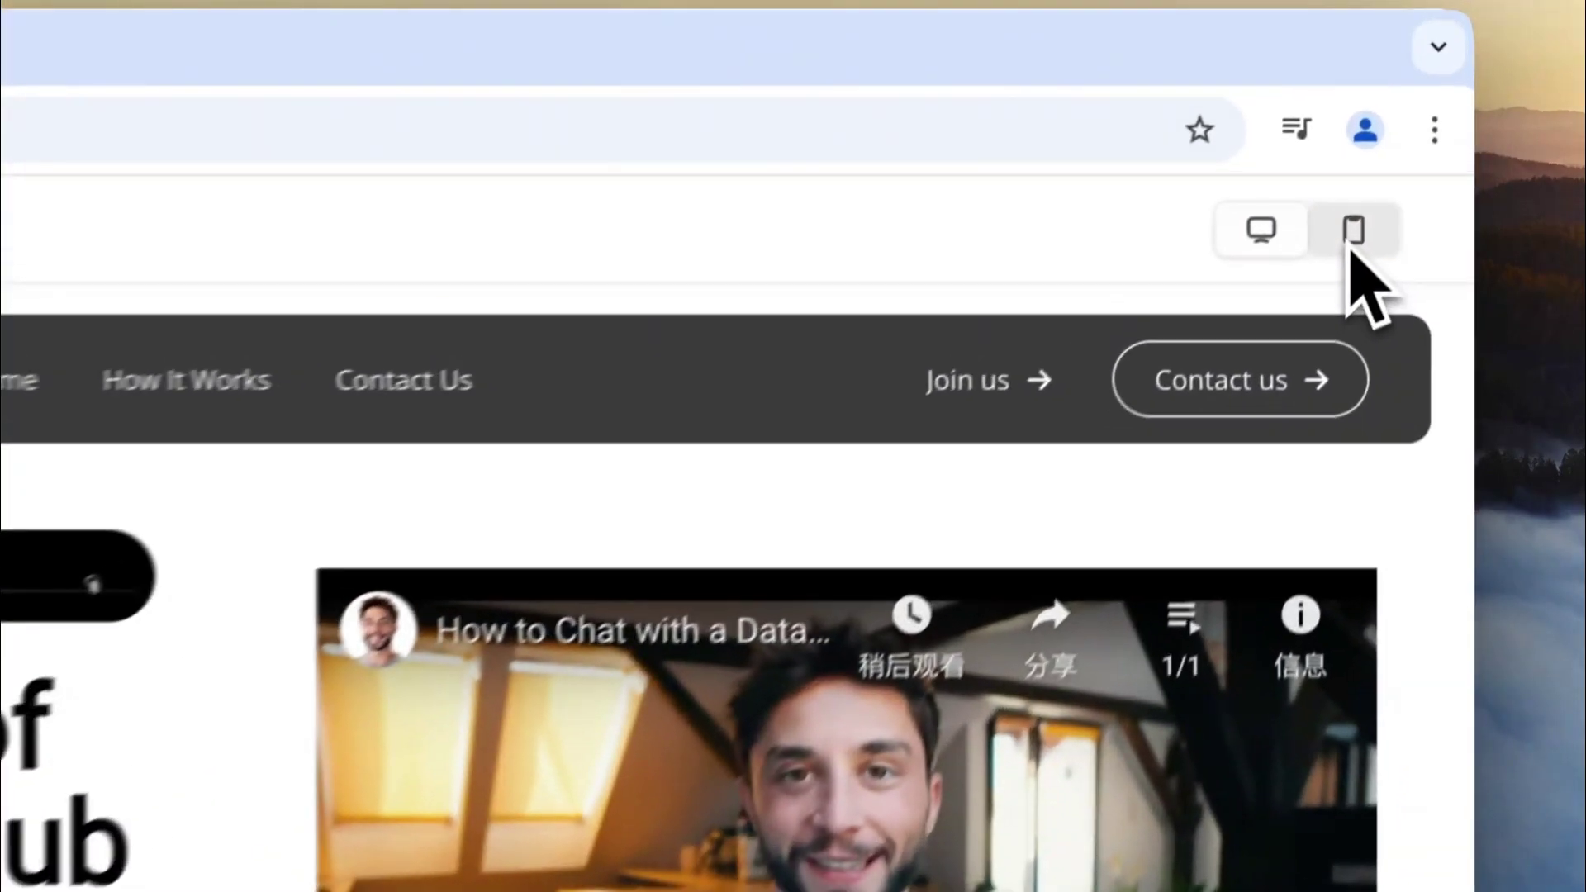
{"action": "left_click", "coordinate": [1414, 129]}
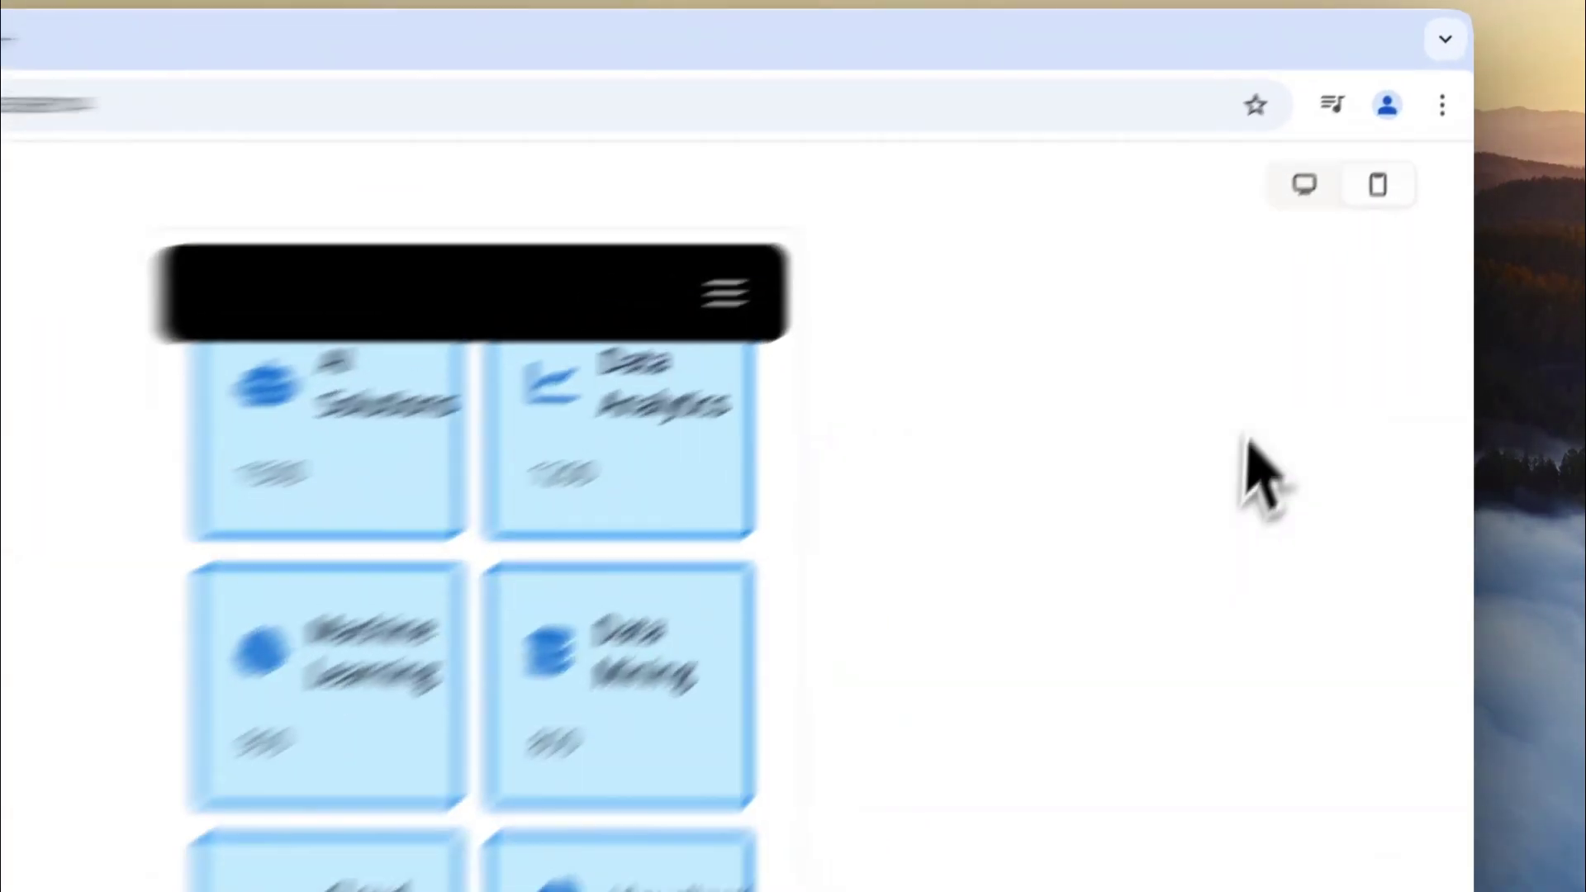
{"action": "left_click", "coordinate": [1358, 128]}
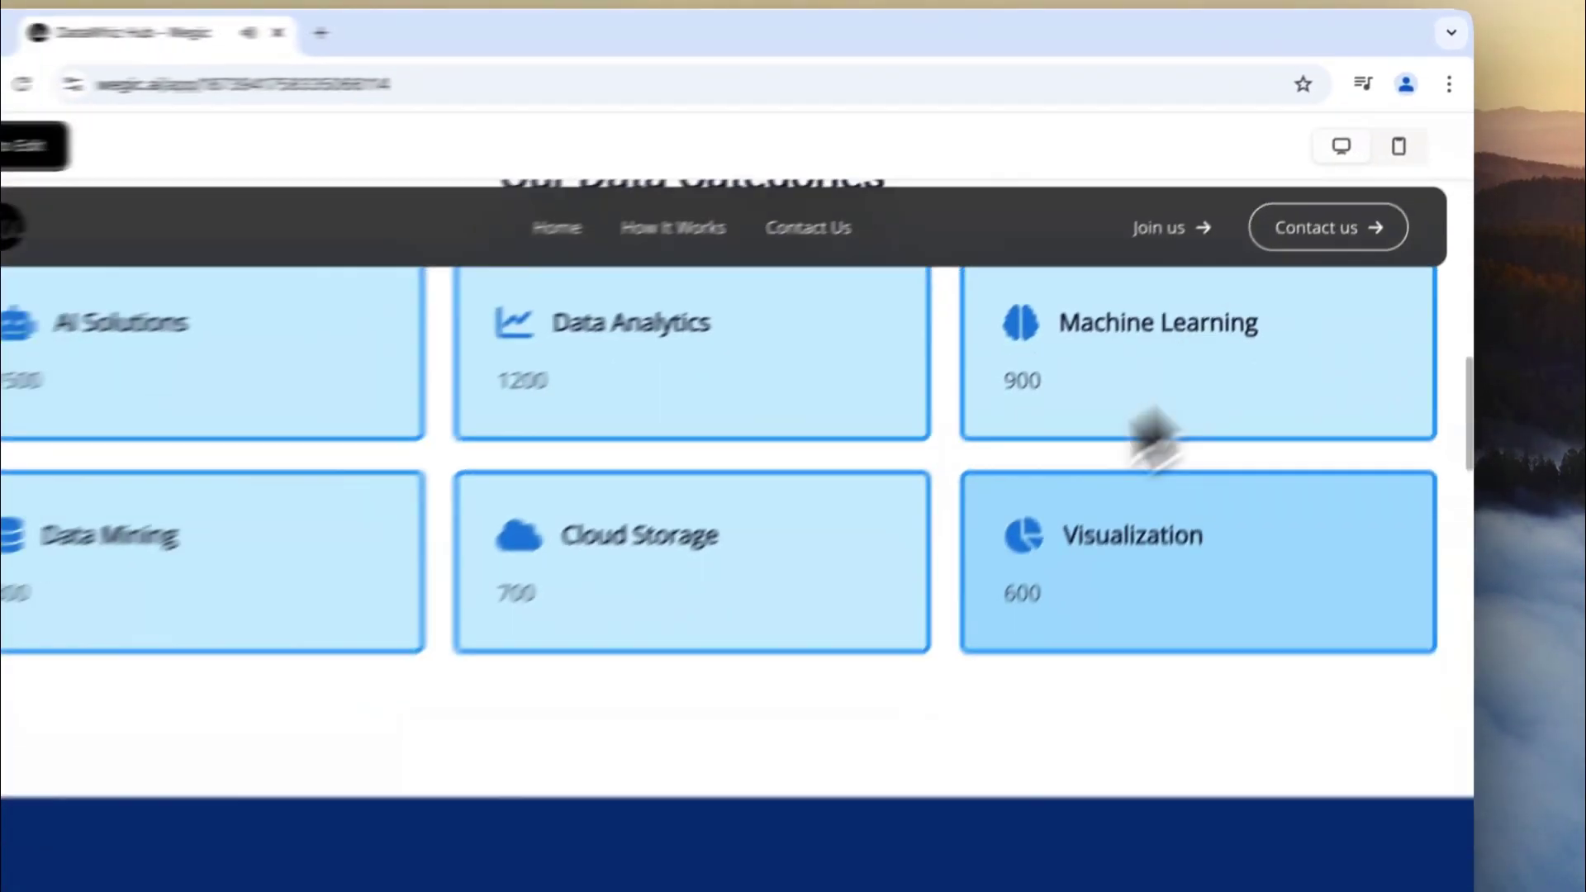